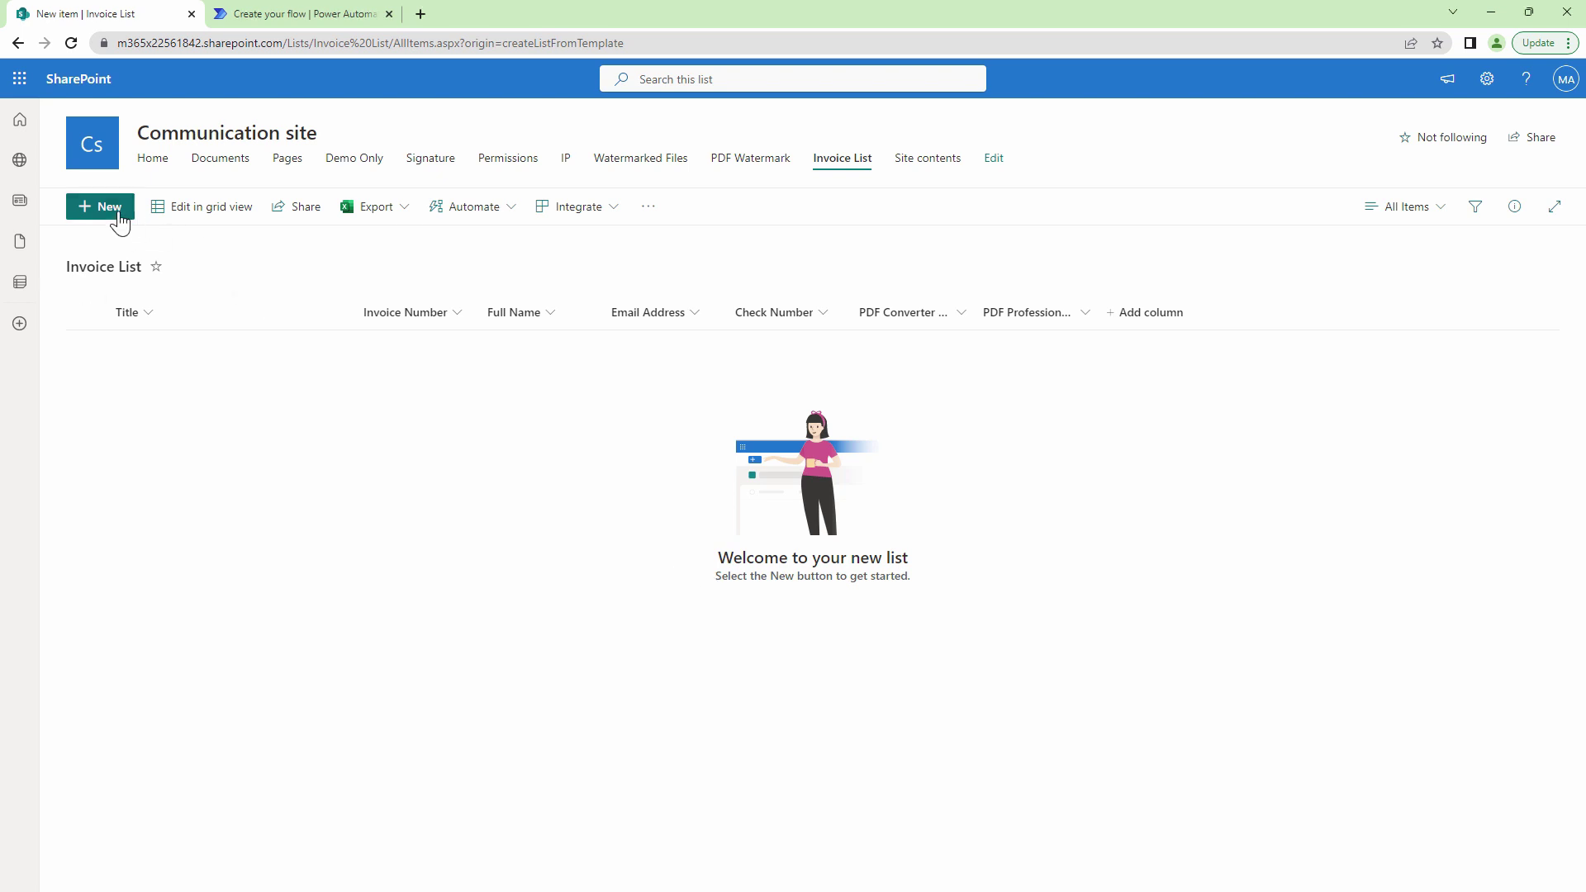
# Preview the Invoice List's new-item form without saving, then minimize Chrome to show the Firefox invoice sample.
pyautogui.click(119, 222)
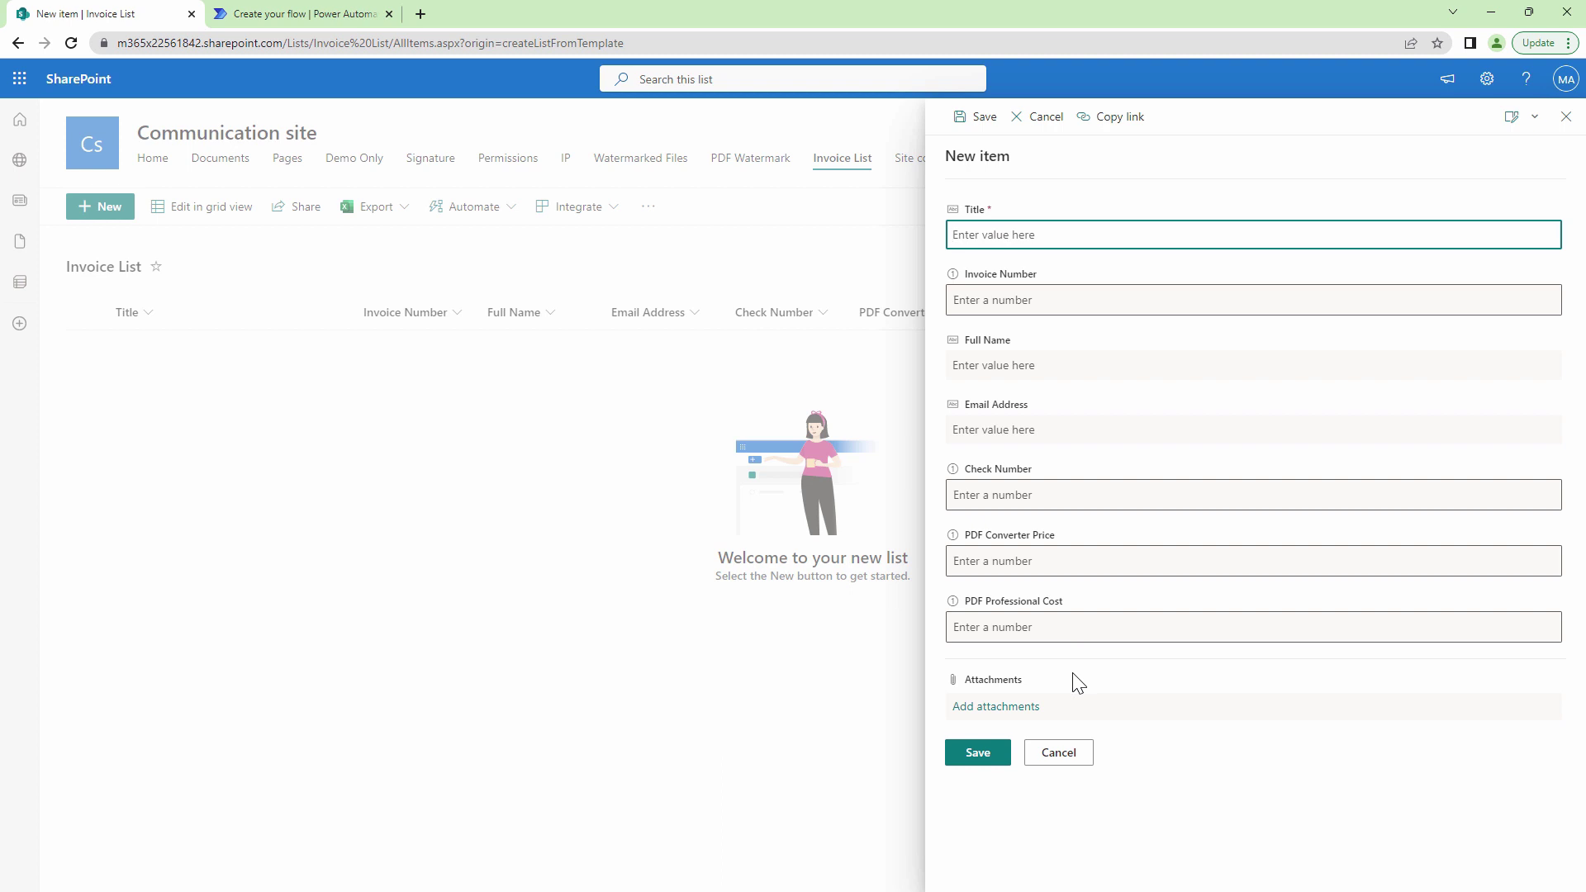
pyautogui.click(1565, 117)
pyautogui.click(1491, 13)
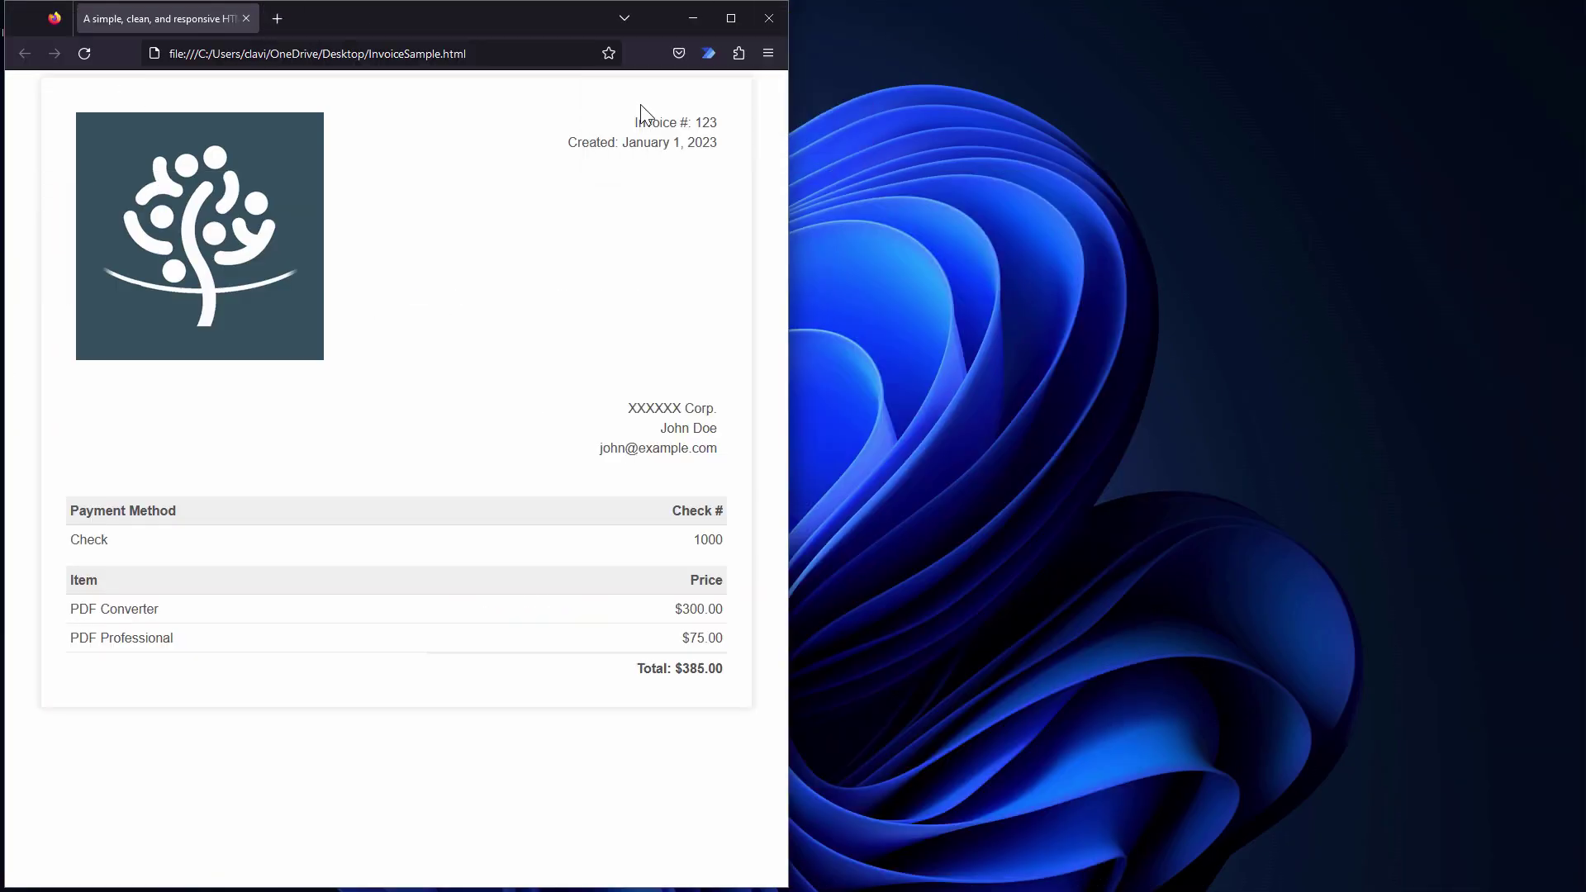
# View the sample invoice full size, then open InvoiceSample.html in Notepad++ and select all its HTML source.
pyautogui.click(732, 17)
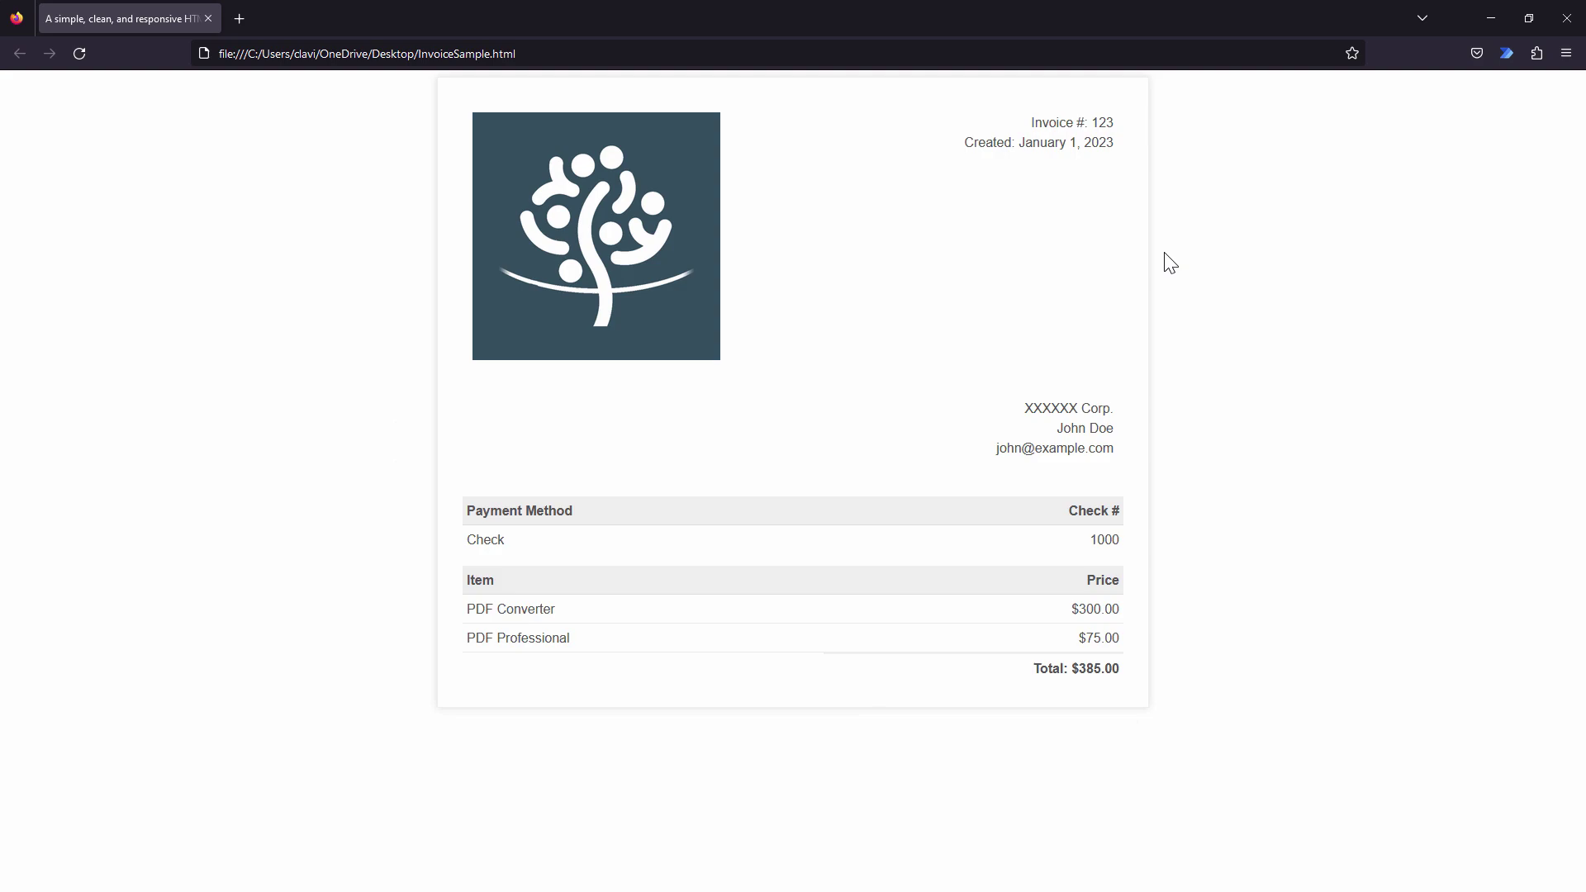
pyautogui.click(1568, 20)
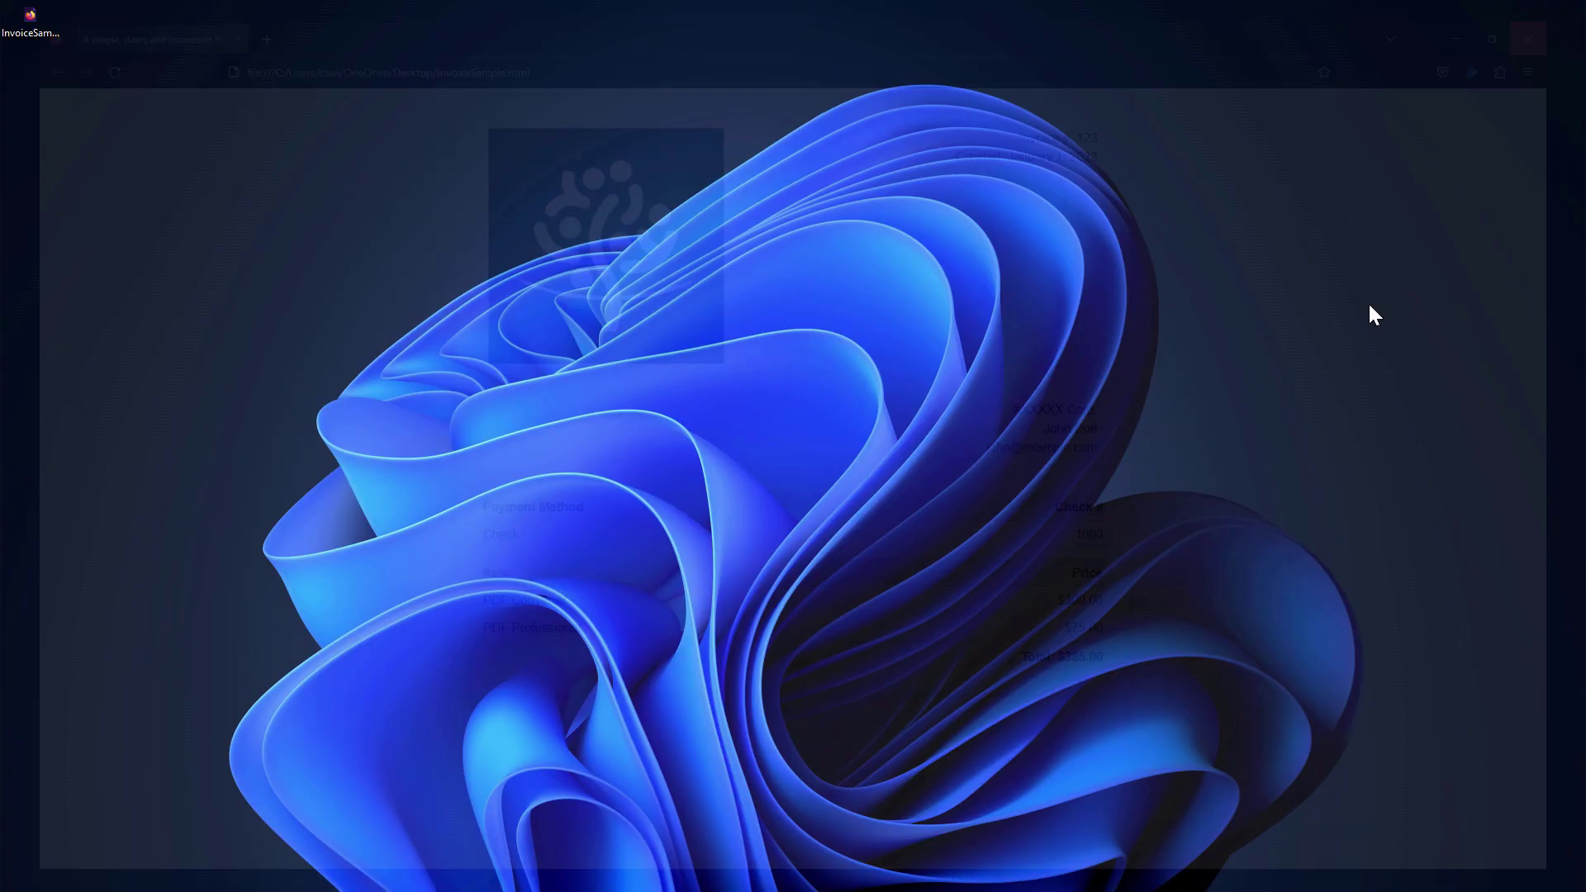
pyautogui.rightClick(32, 13)
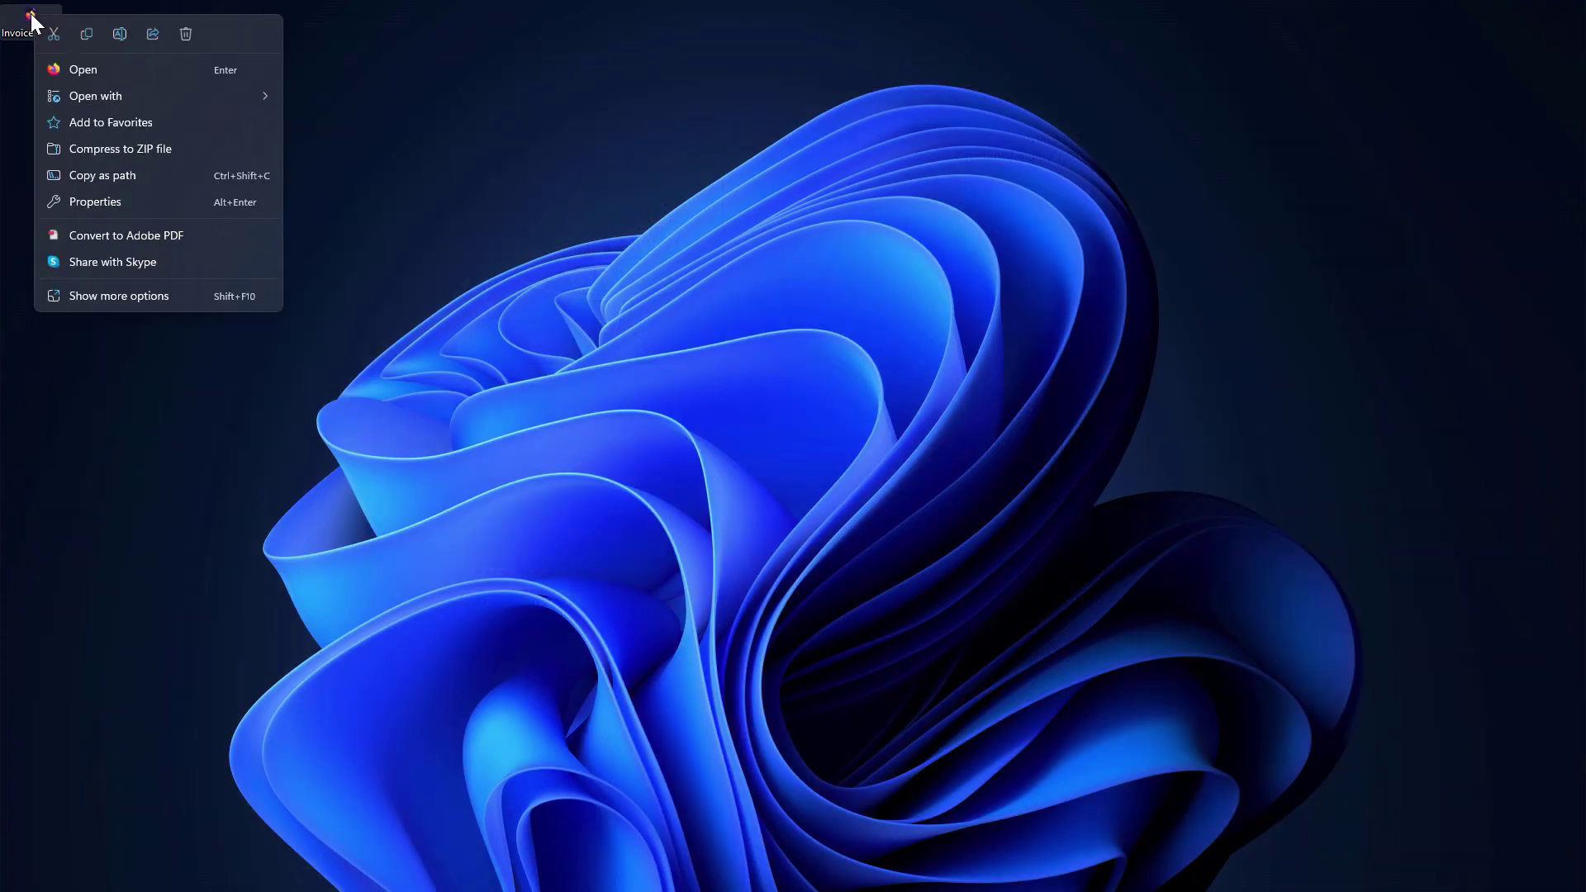
pyautogui.moveTo(81, 99)
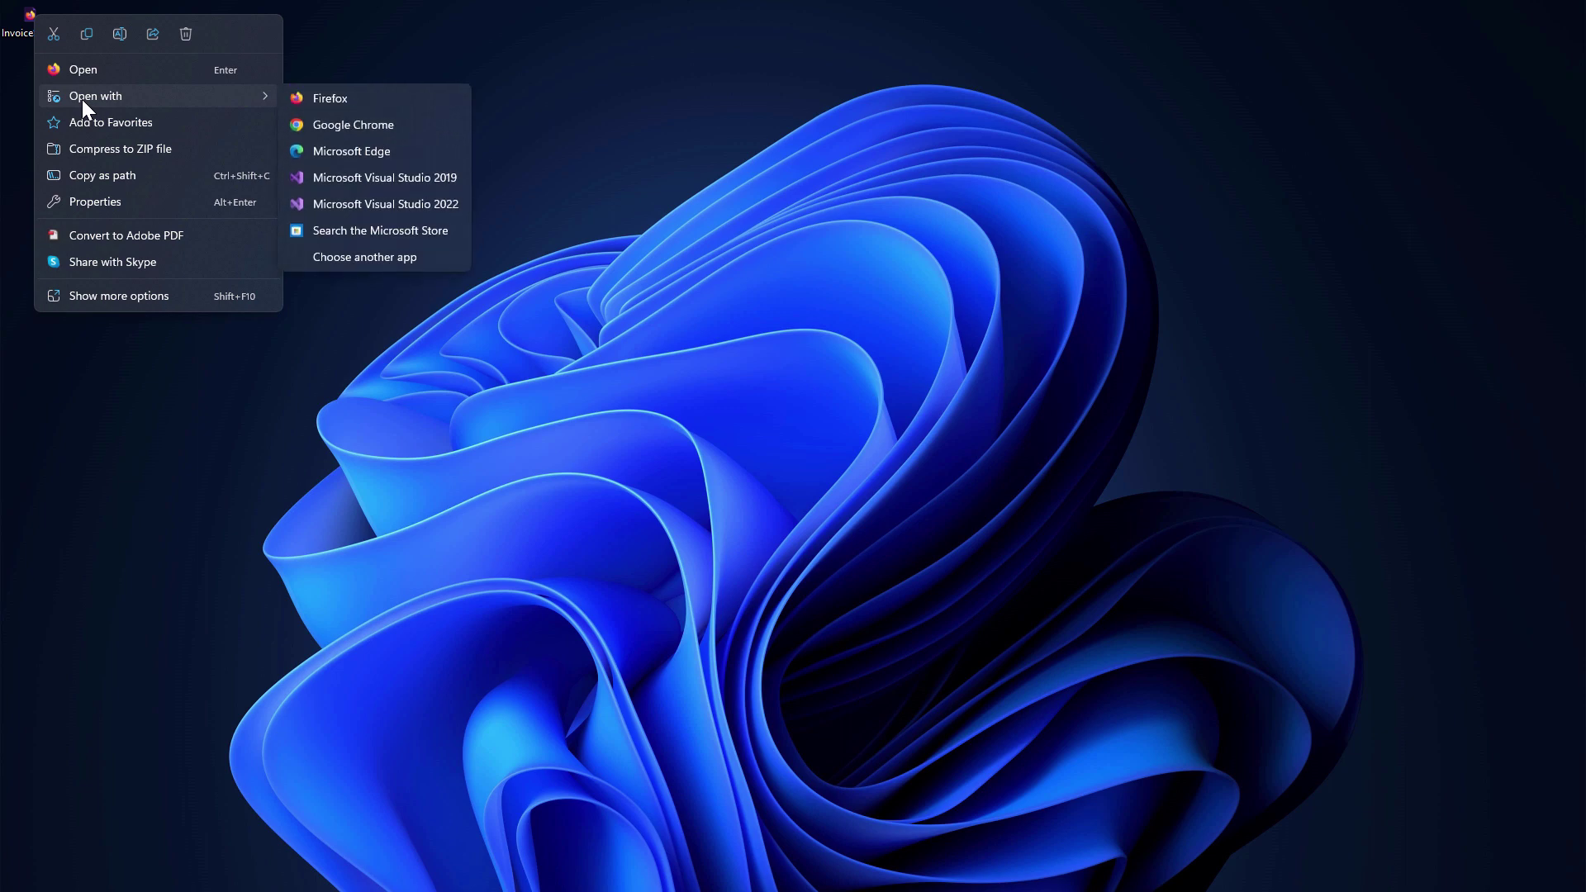
pyautogui.click(84, 297)
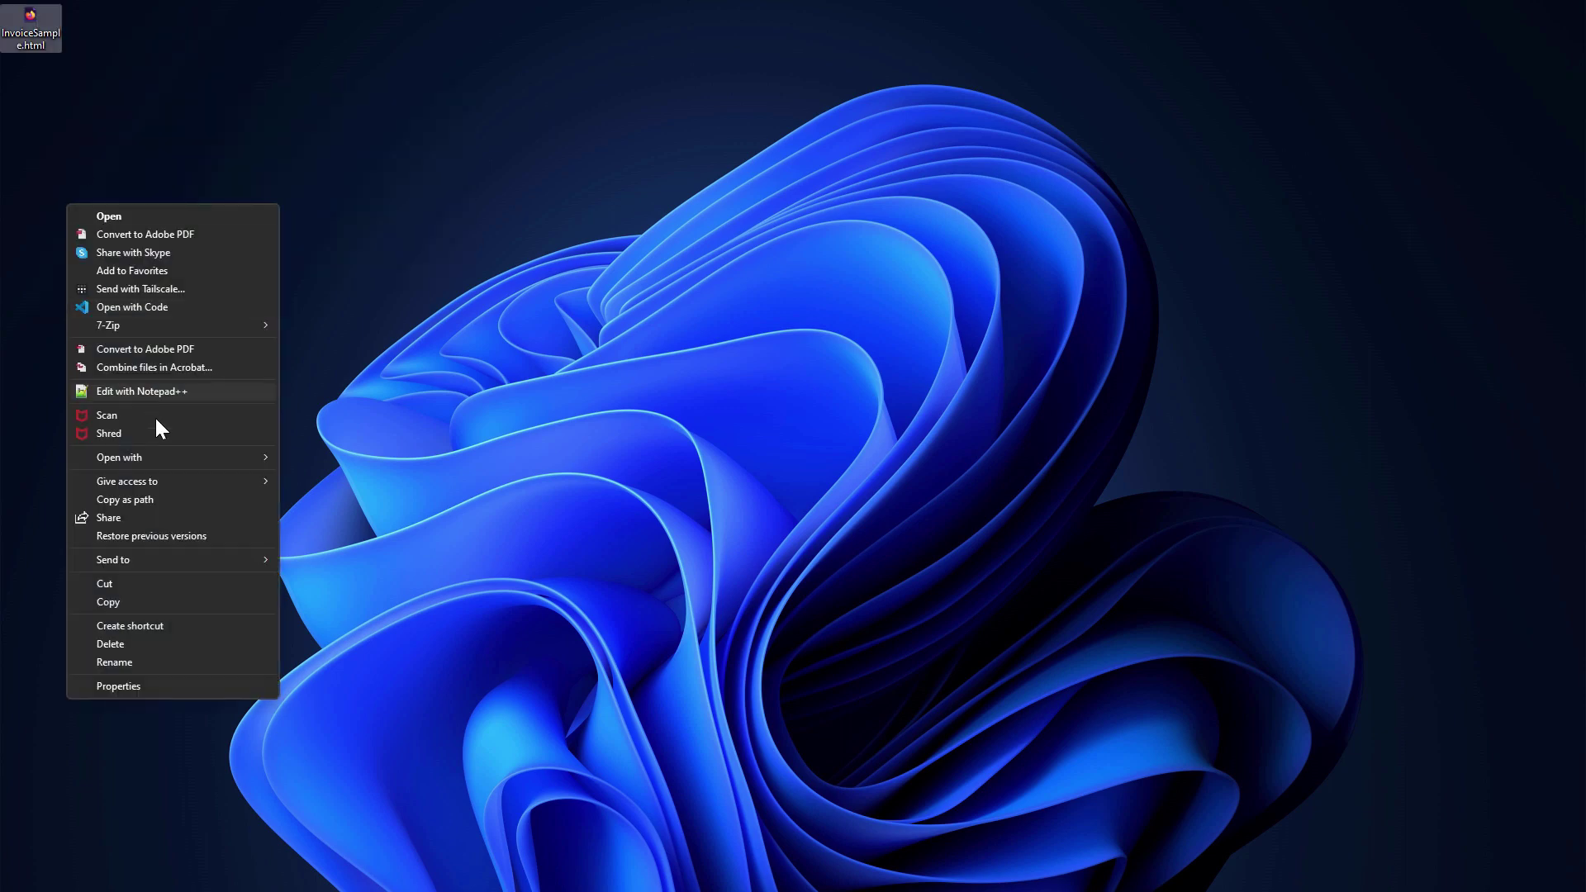
pyautogui.click(132, 391)
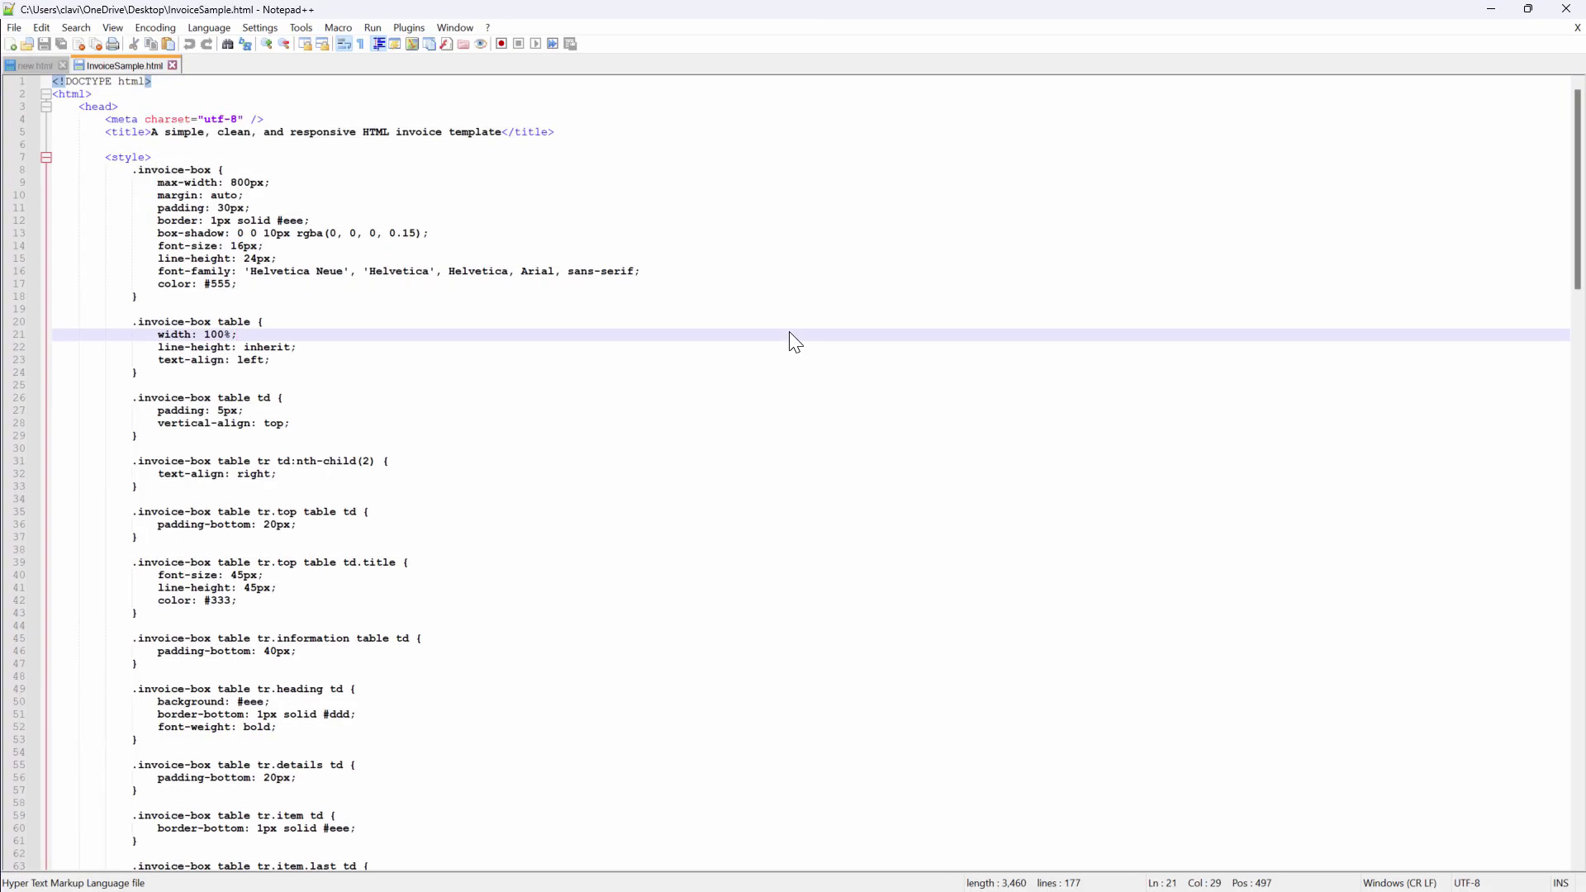
pyautogui.hotkey('ctrl', 'a')
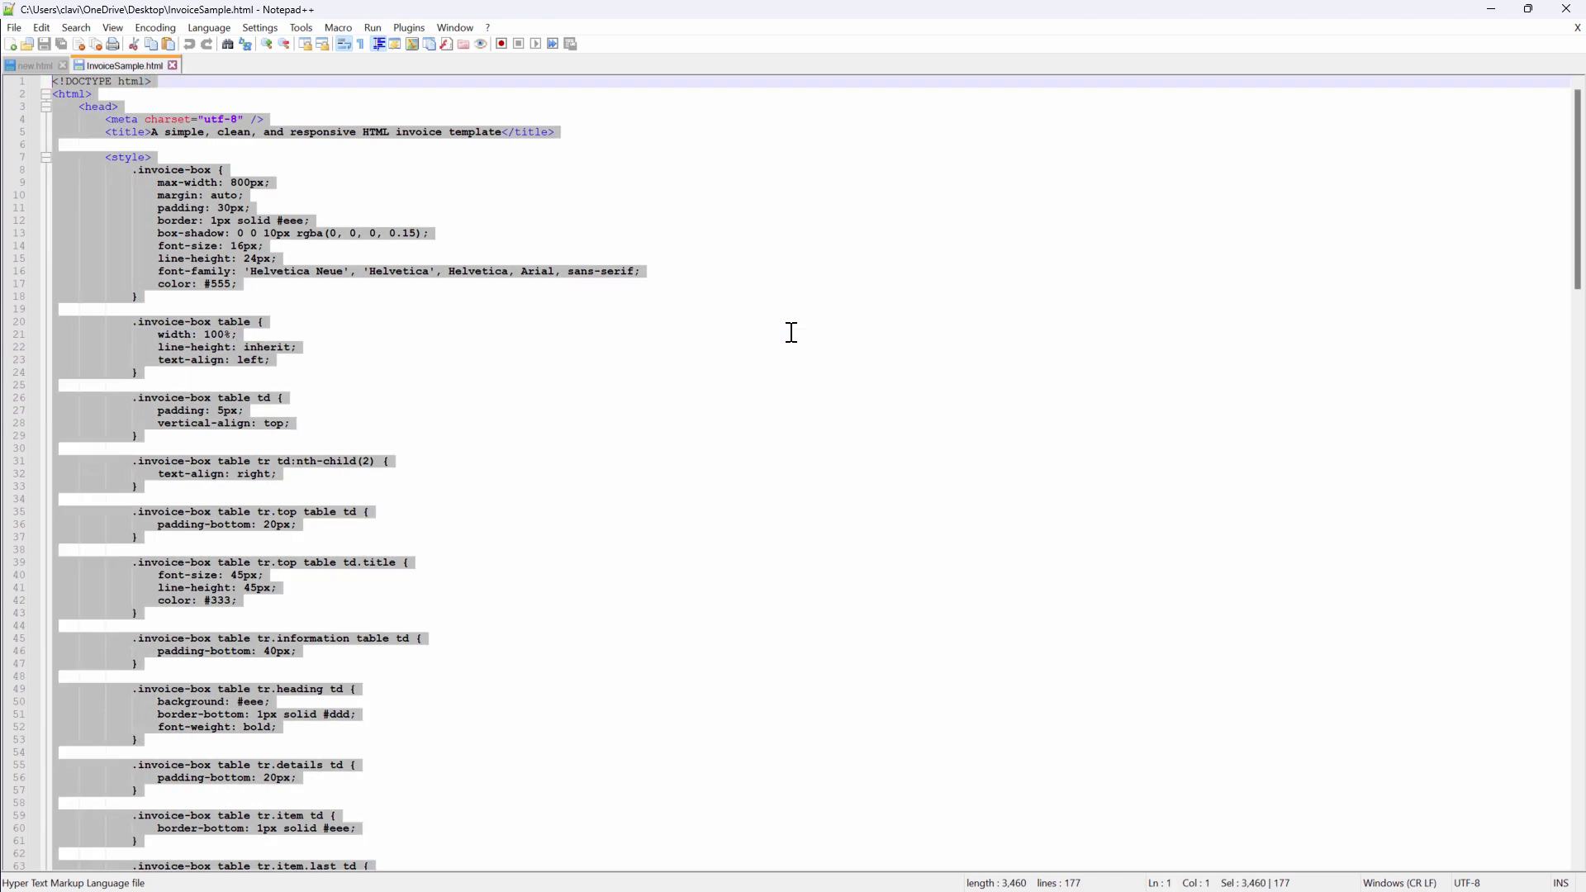
pyautogui.click(1491, 9)
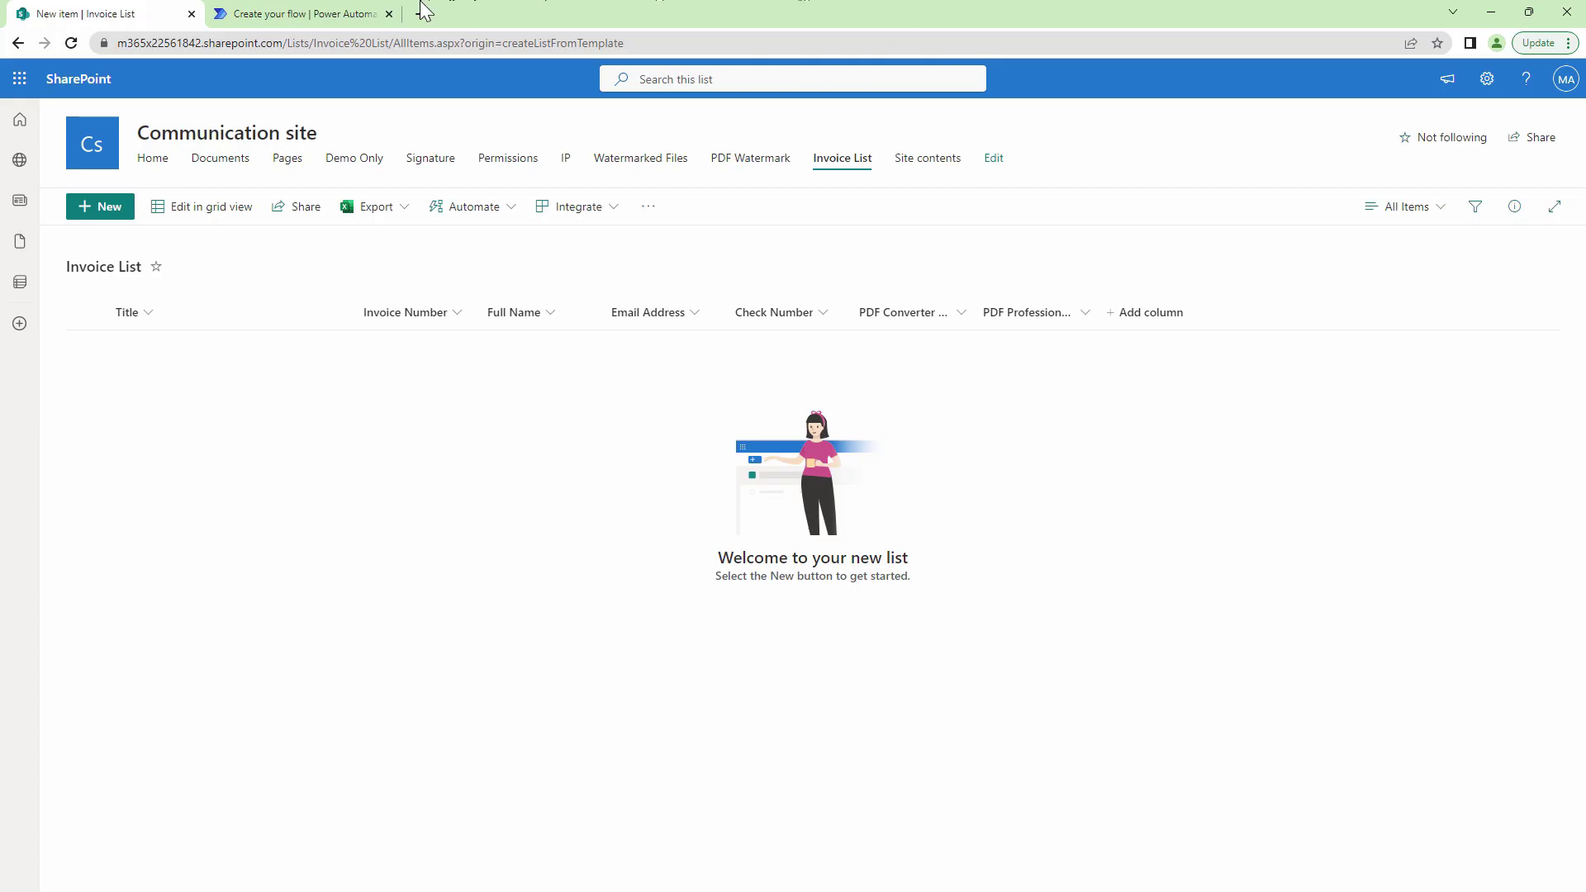
# Create automated cloud flow 'Invoice from HTML' triggered when a SharePoint item is created or modified.
pyautogui.click(324, 13)
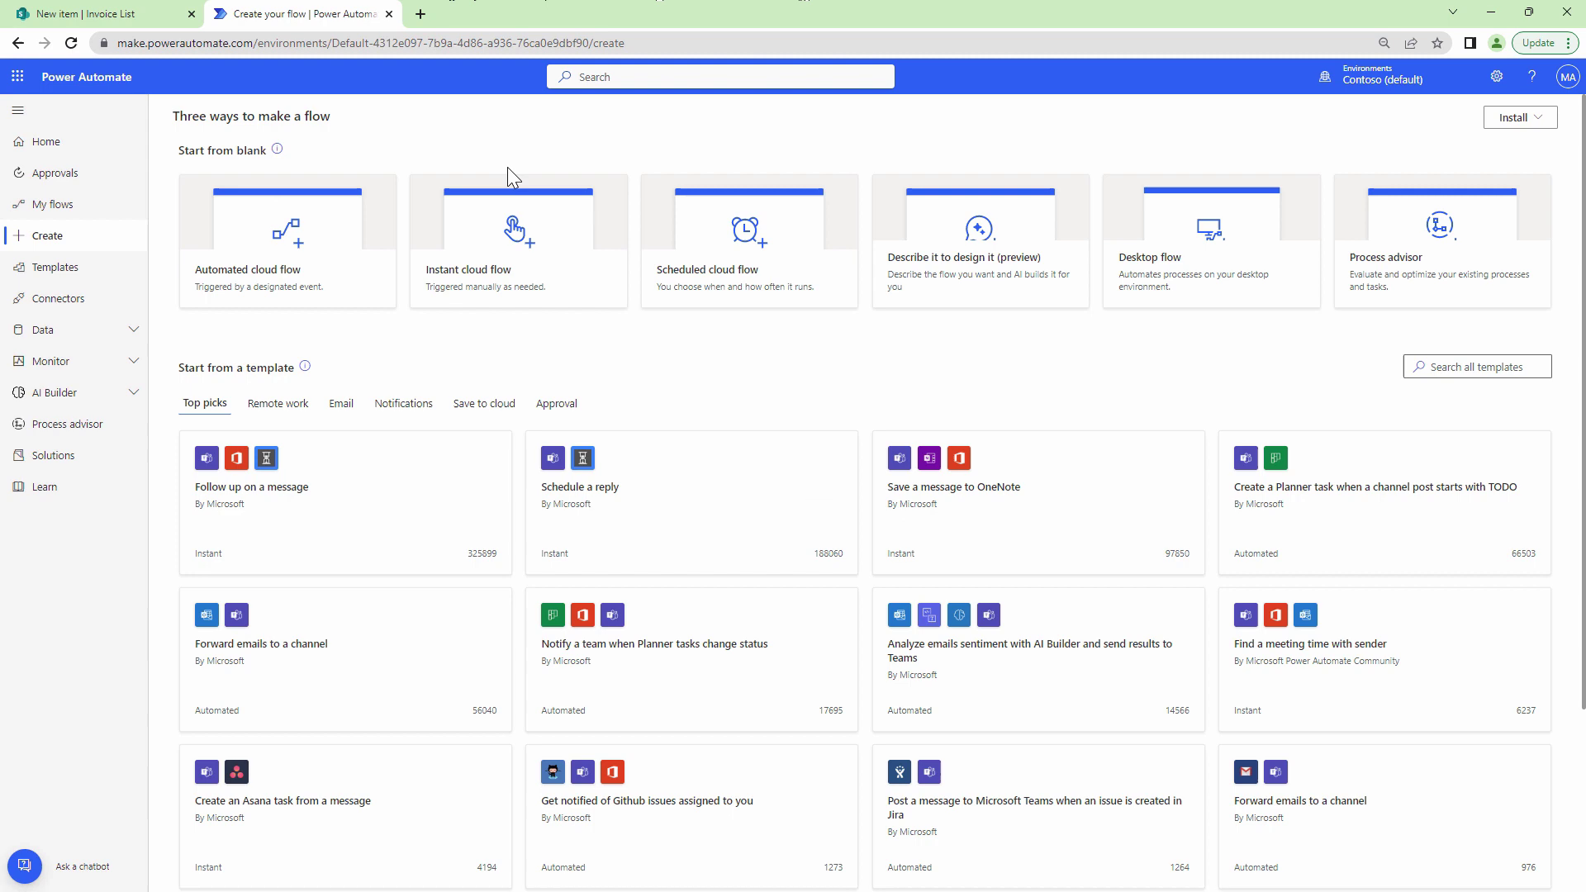
pyautogui.click(307, 287)
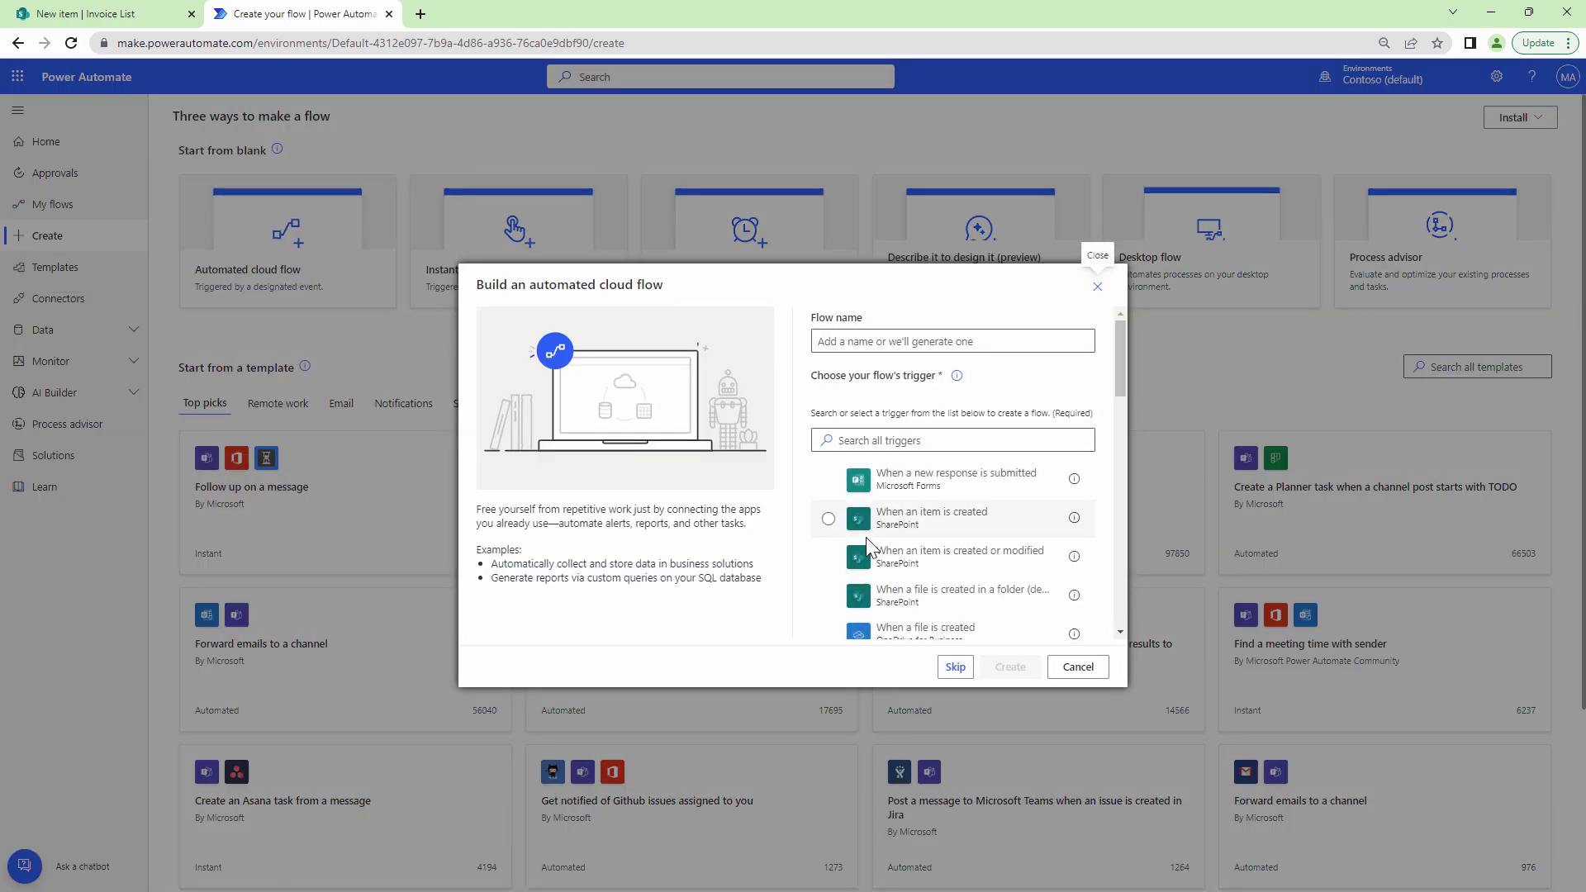
pyautogui.click(916, 341)
pyautogui.write('Invoice from HTML')
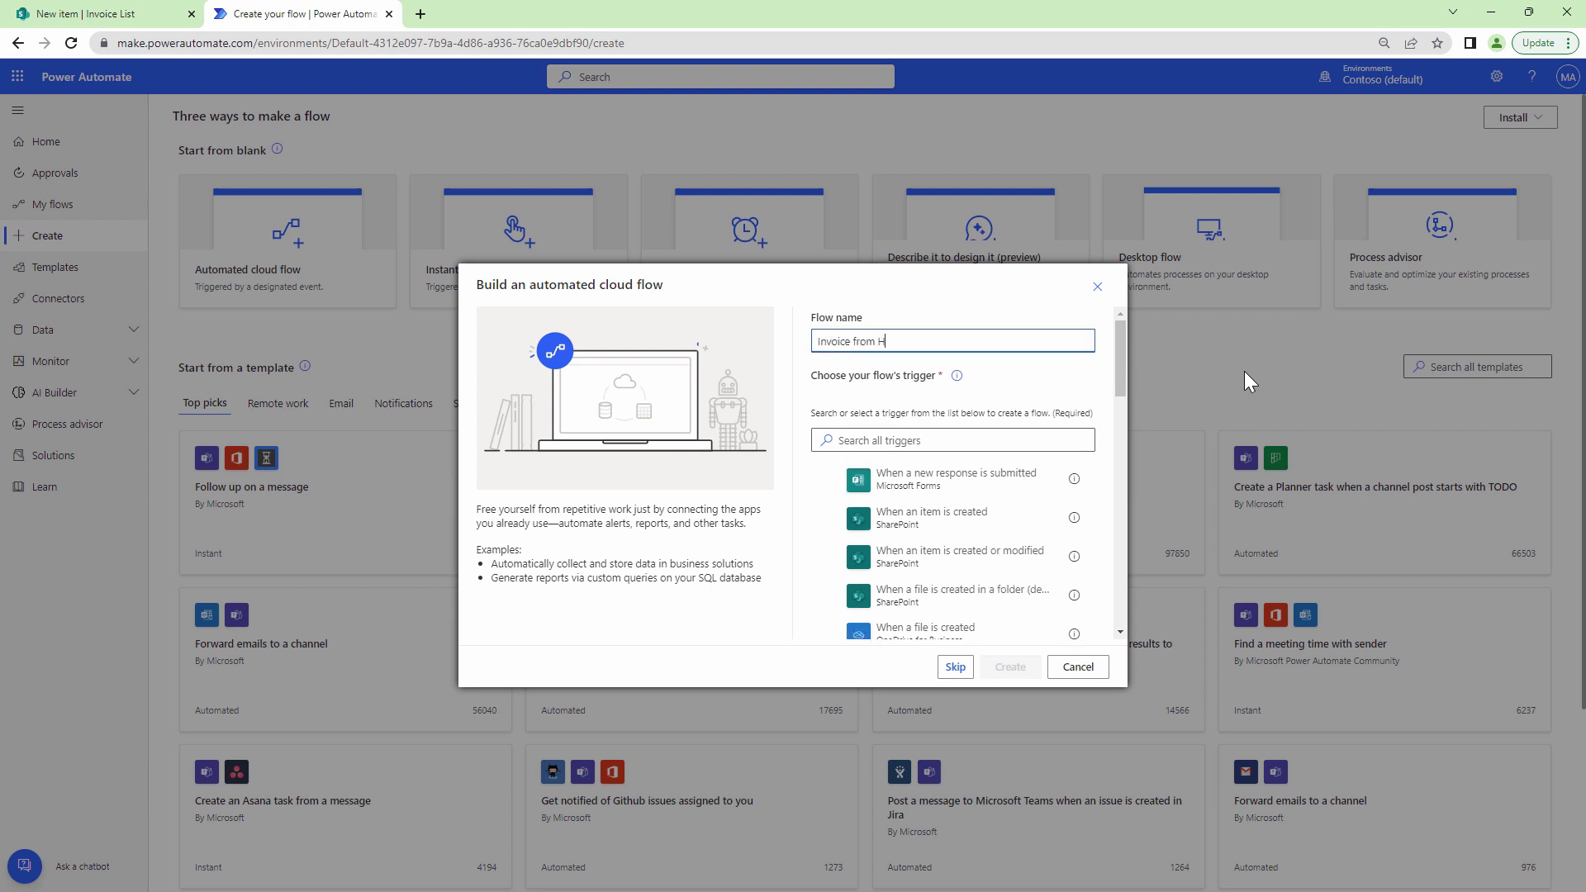
pyautogui.click(930, 561)
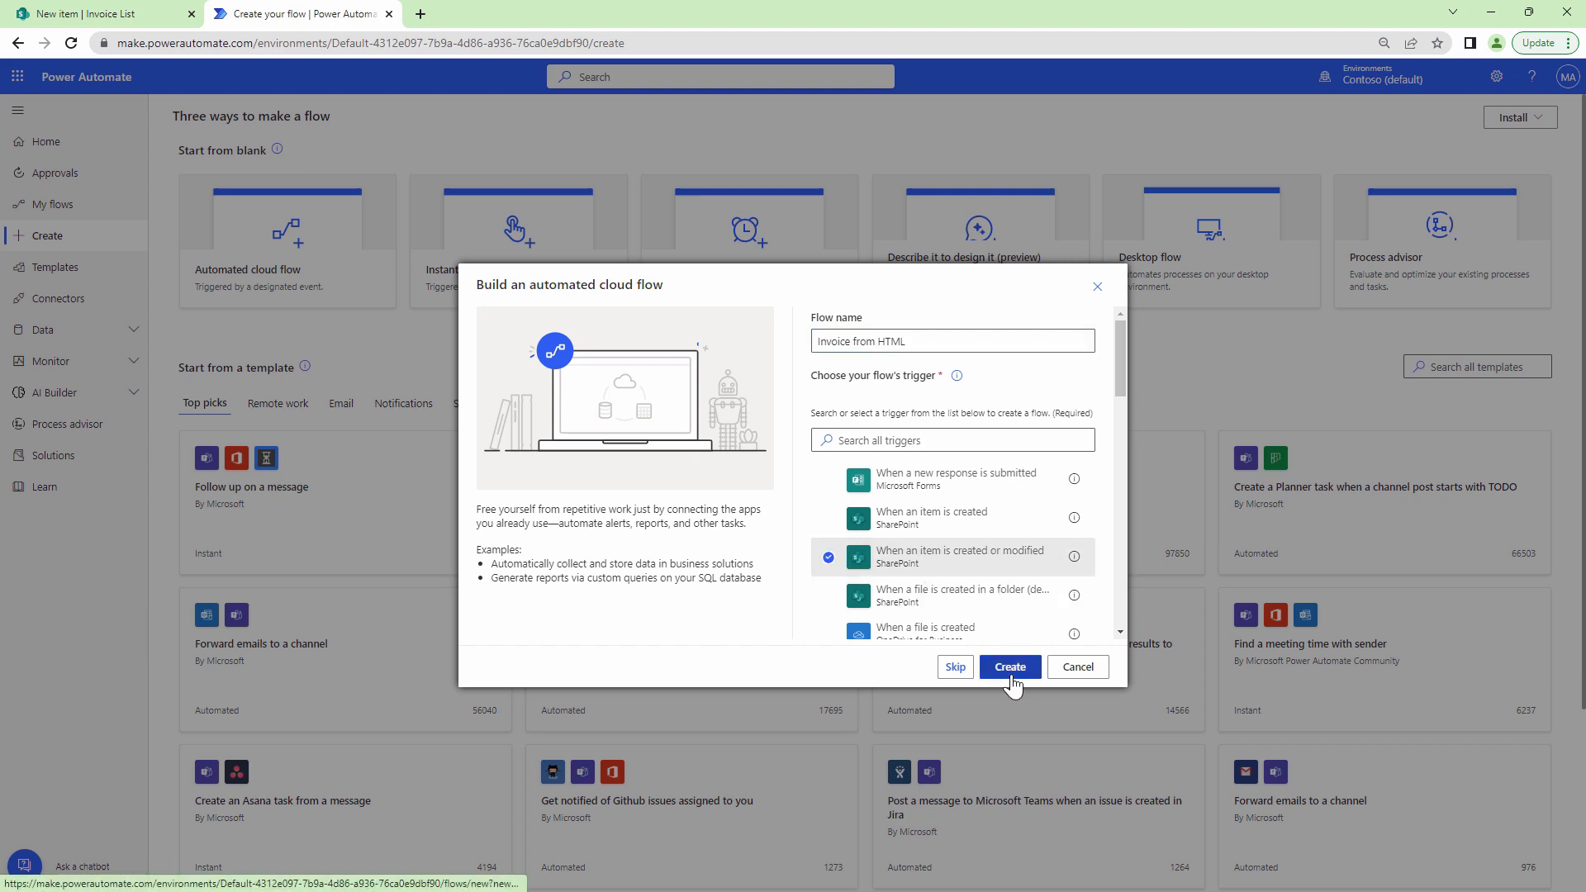
pyautogui.click(1011, 669)
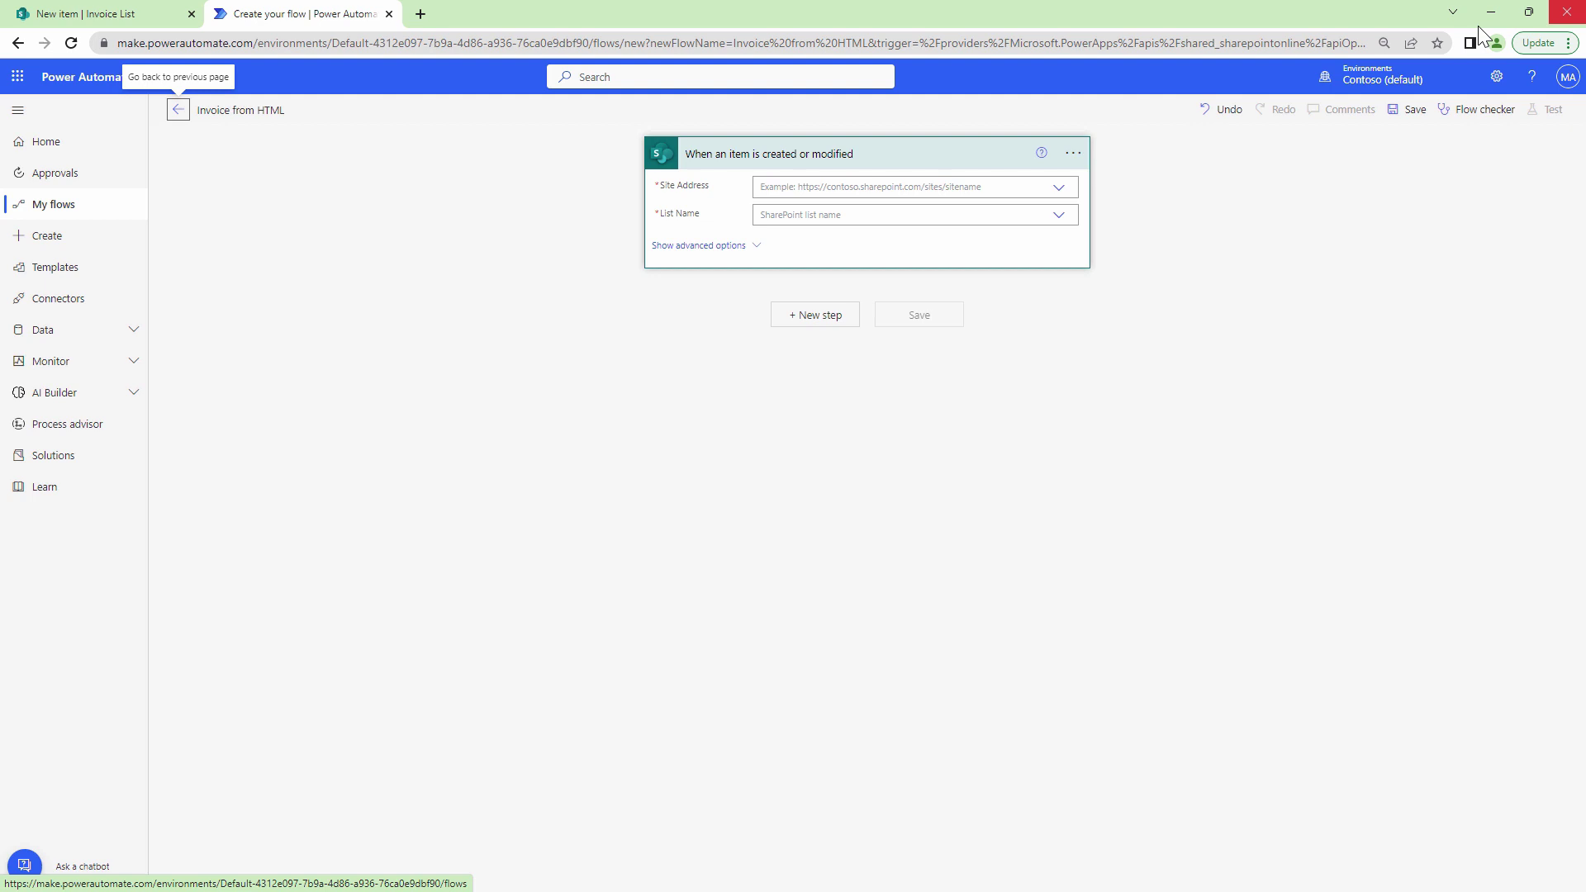
# Point the trigger at the Communication site and its Invoice List.
pyautogui.click(1058, 189)
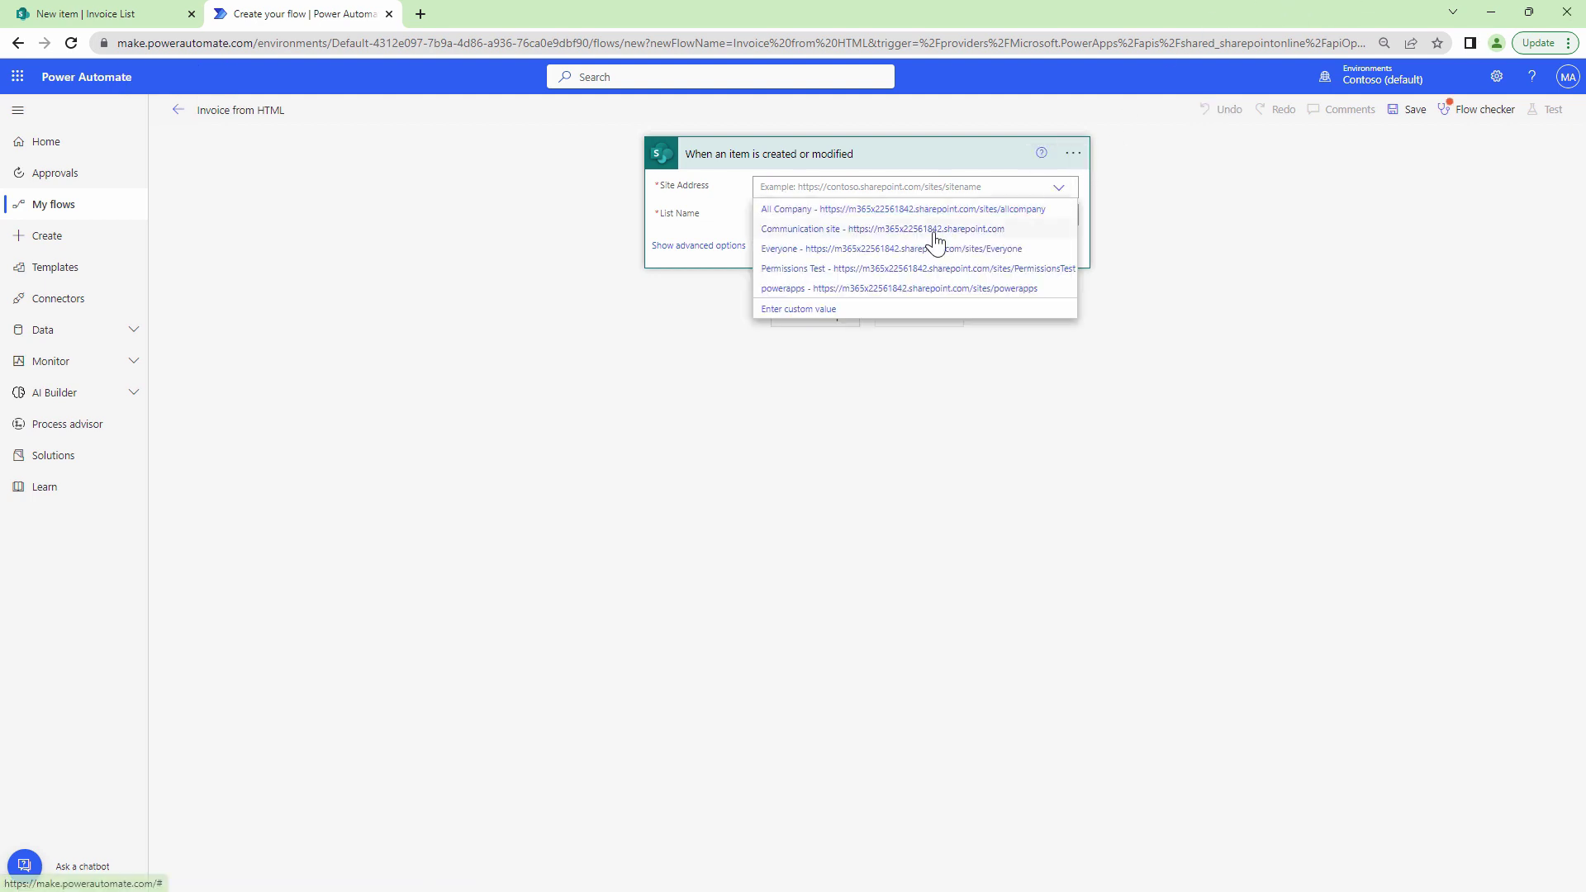
pyautogui.click(934, 231)
pyautogui.click(1058, 217)
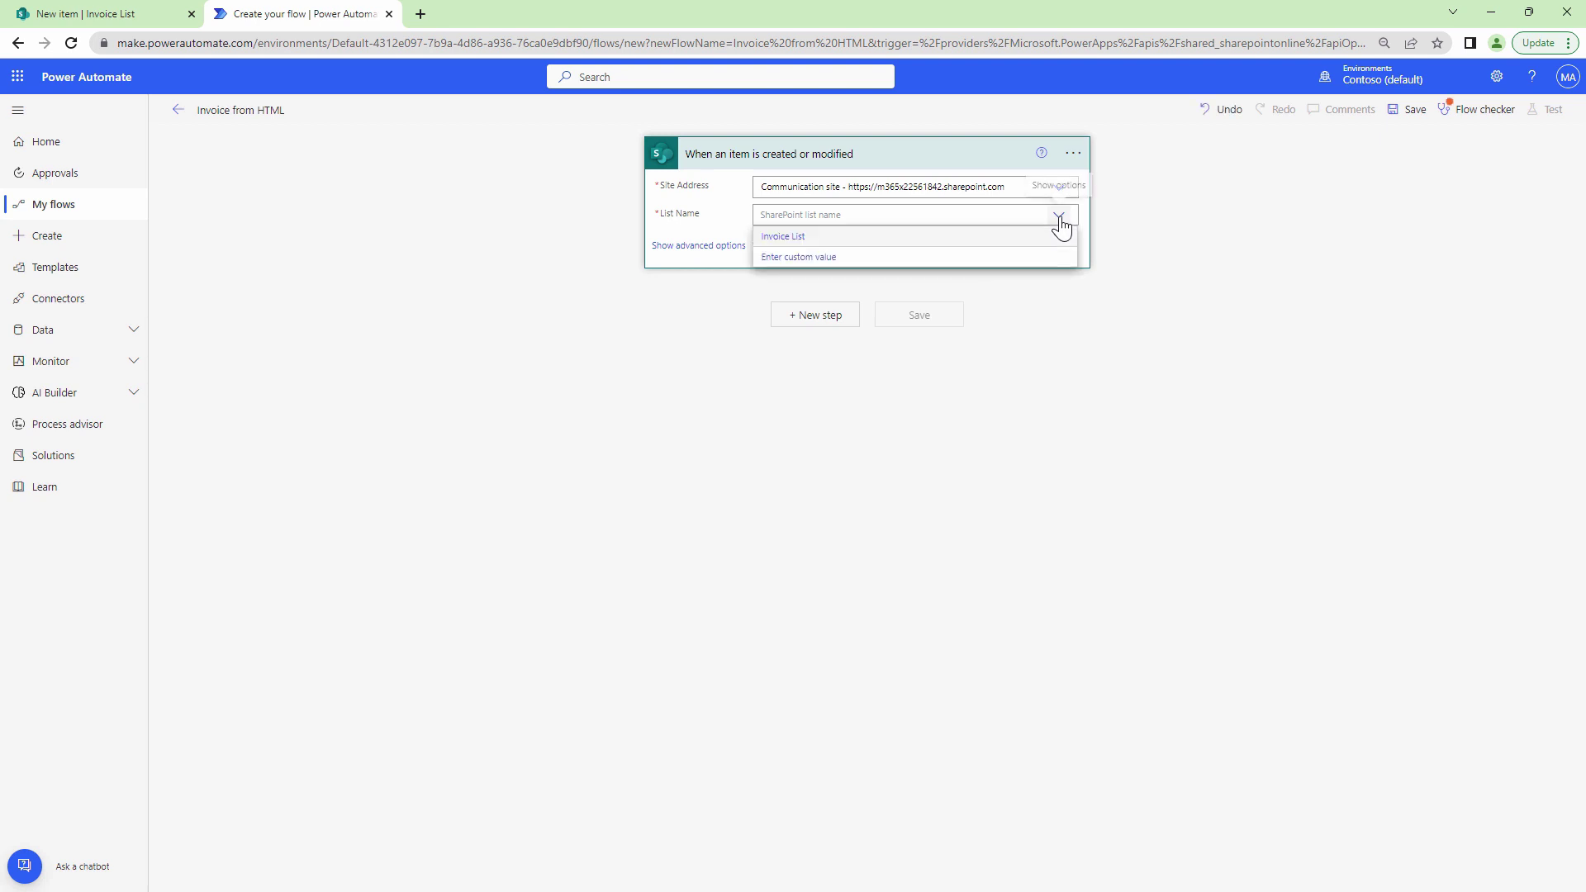
pyautogui.click(826, 235)
# Add a Compose action and paste the HTML invoice template into its Inputs.
pyautogui.click(815, 315)
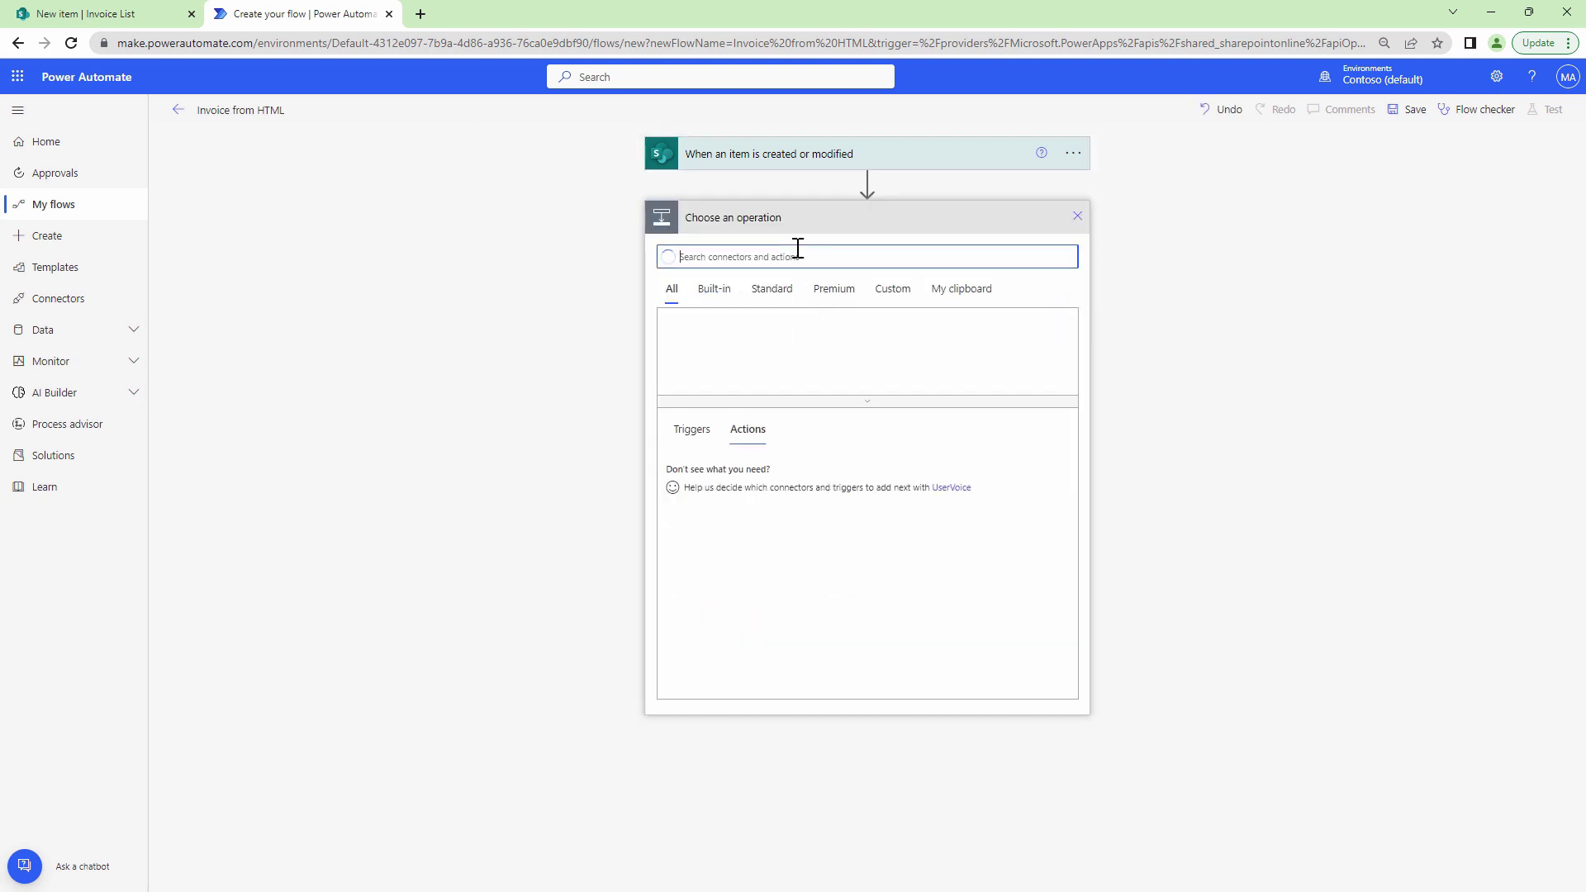
pyautogui.write('Compose')
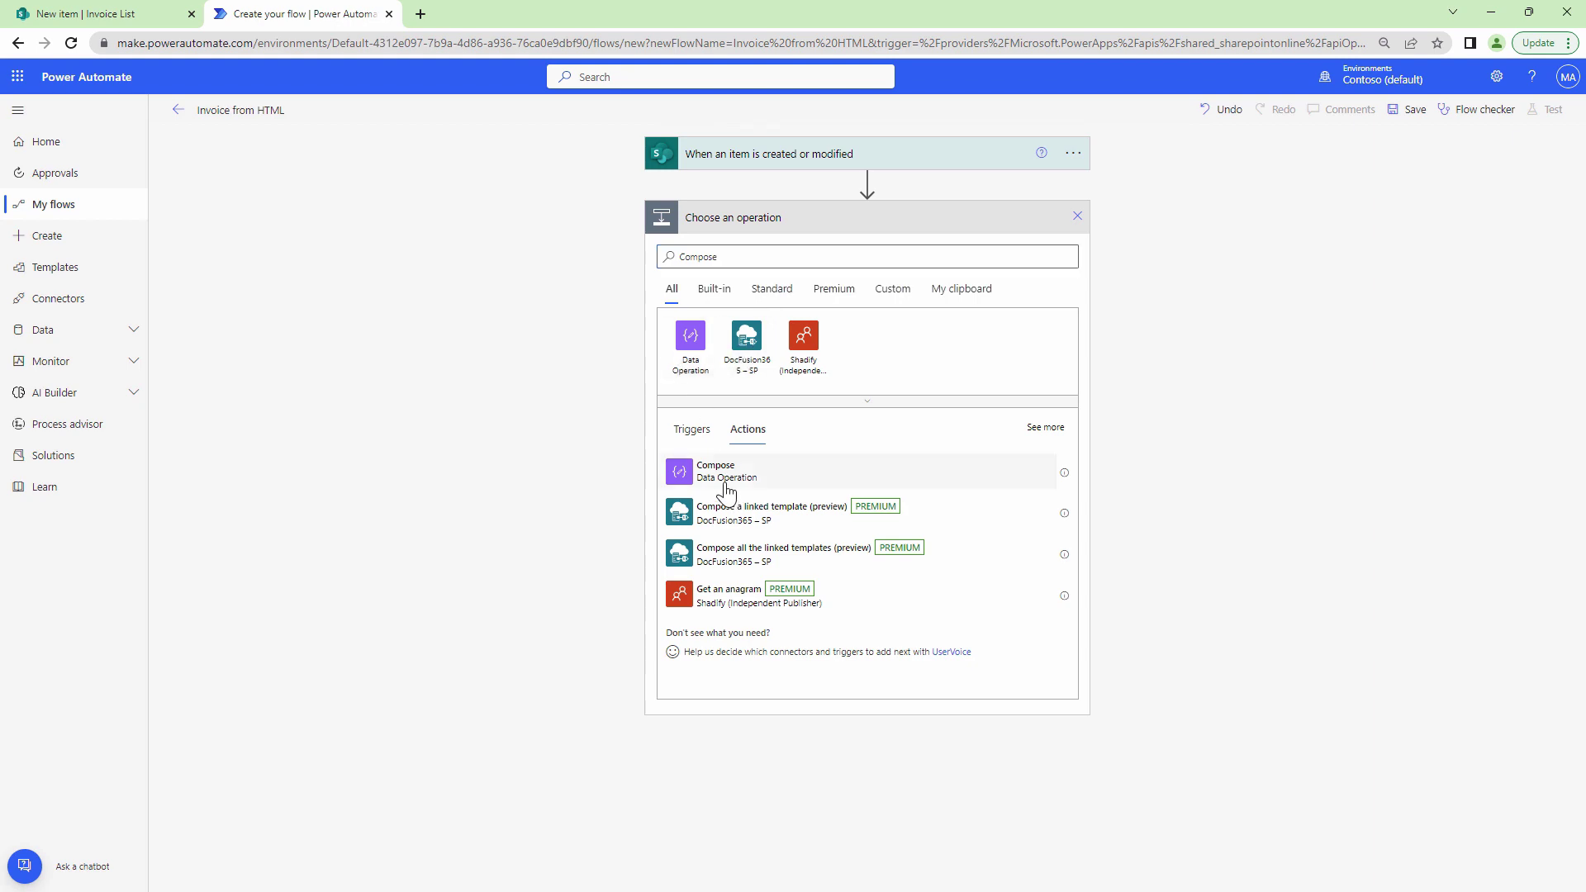
pyautogui.click(727, 487)
pyautogui.click(769, 252)
pyautogui.hotkey('ctrl', 'v')
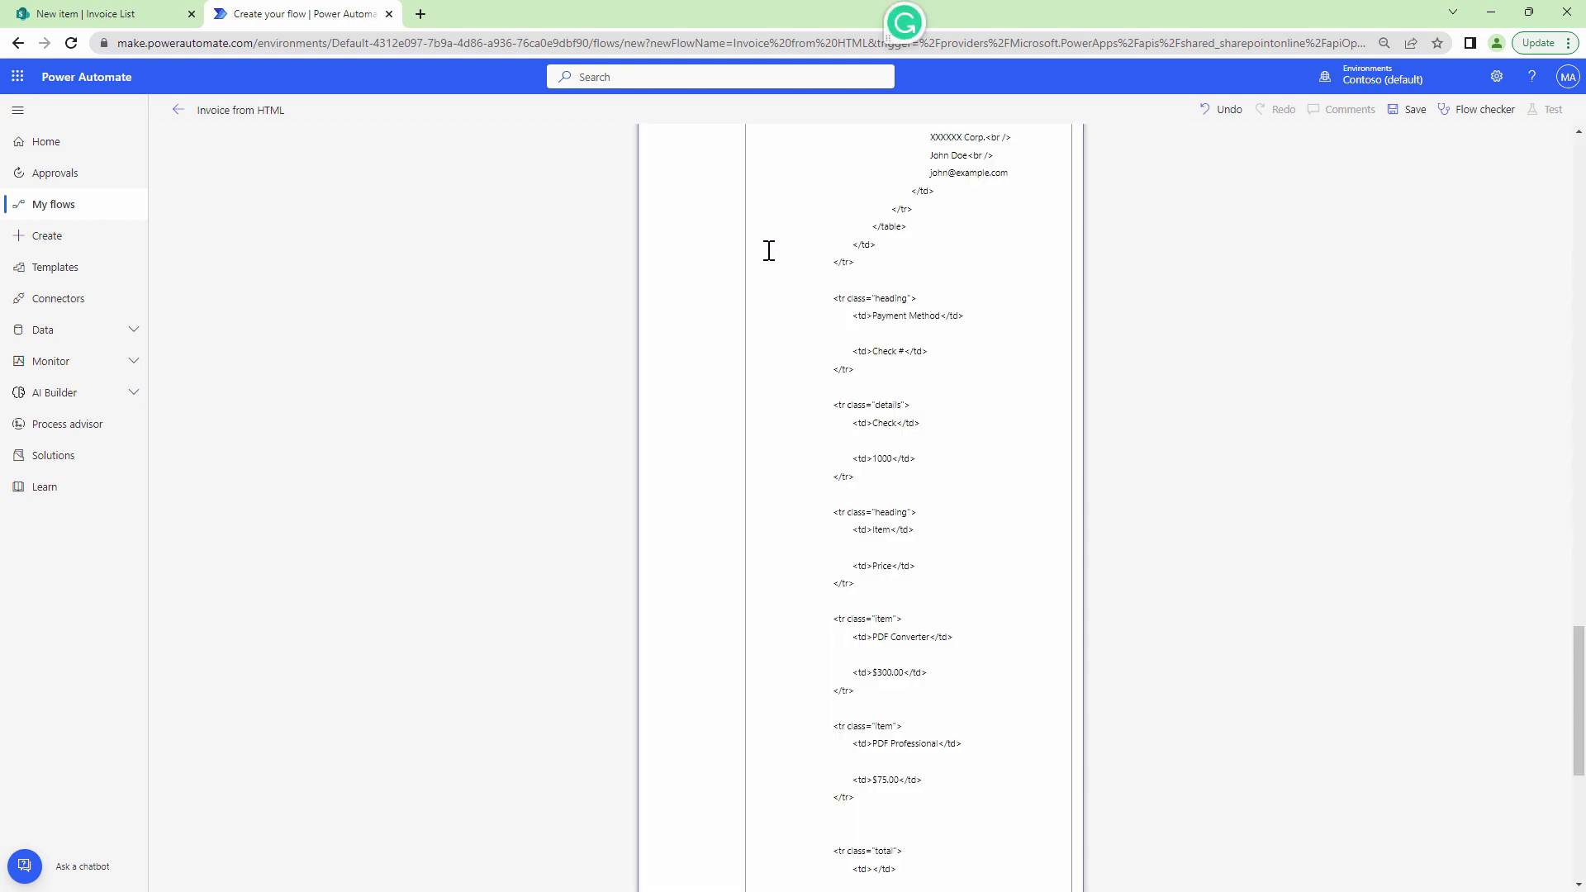
pyautogui.moveTo(1580, 671); pyautogui.dragTo(1583, 444)
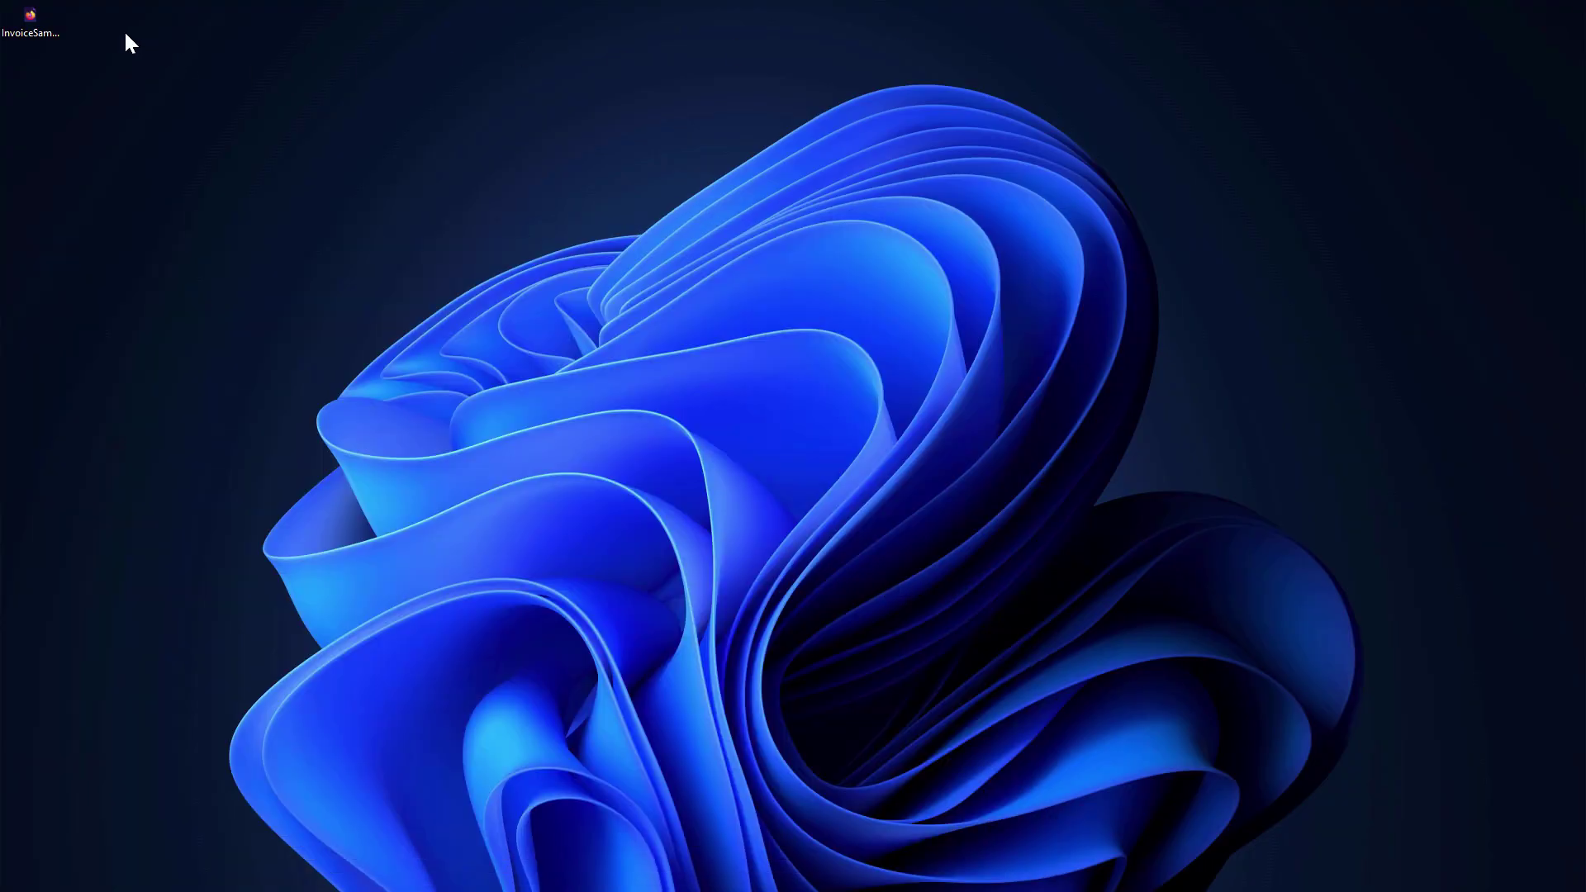
# Reopen the sample invoice to review the values to replace: invoice number 123, date, customer name, e-mail, prices.
pyautogui.doubleClick(33, 20)
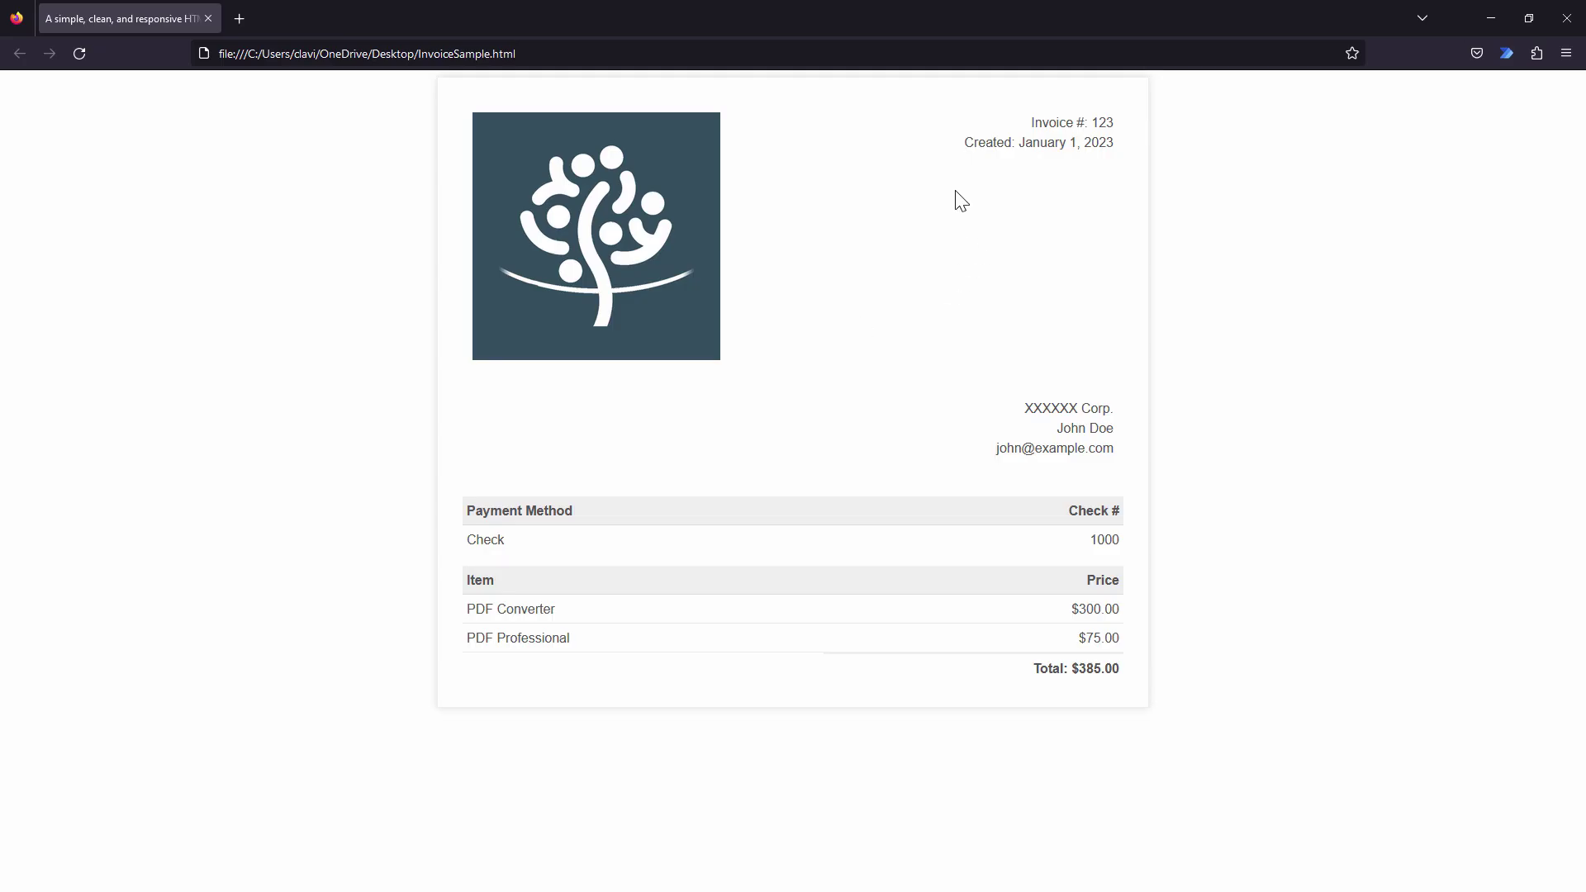
pyautogui.doubleClick(1100, 122)
pyautogui.moveTo(1021, 143); pyautogui.dragTo(1137, 153)
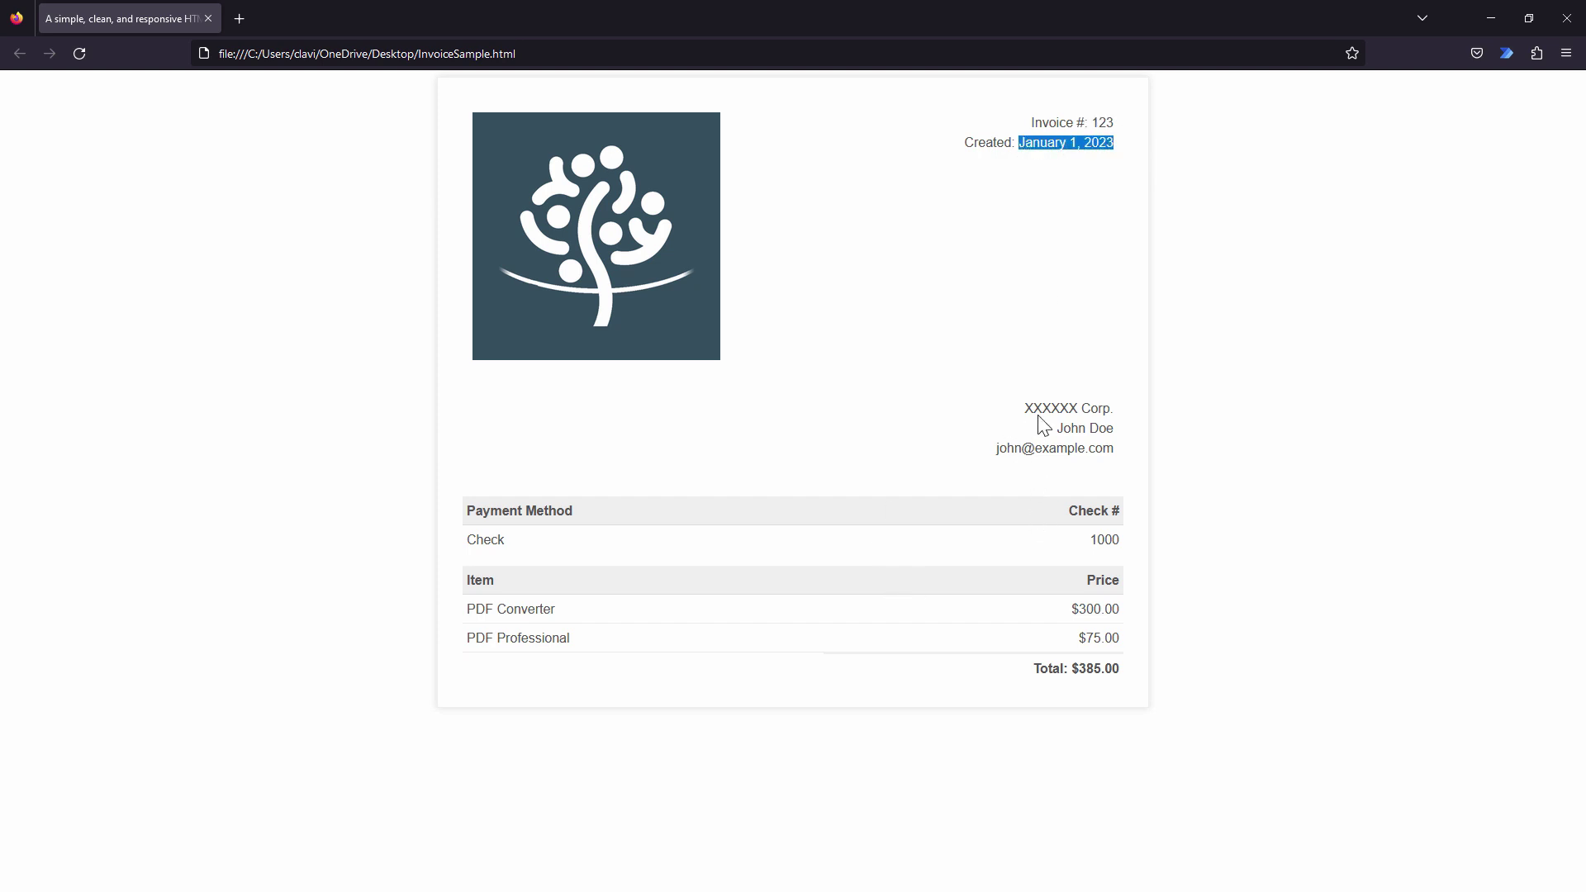
pyautogui.moveTo(1057, 429); pyautogui.dragTo(1117, 430)
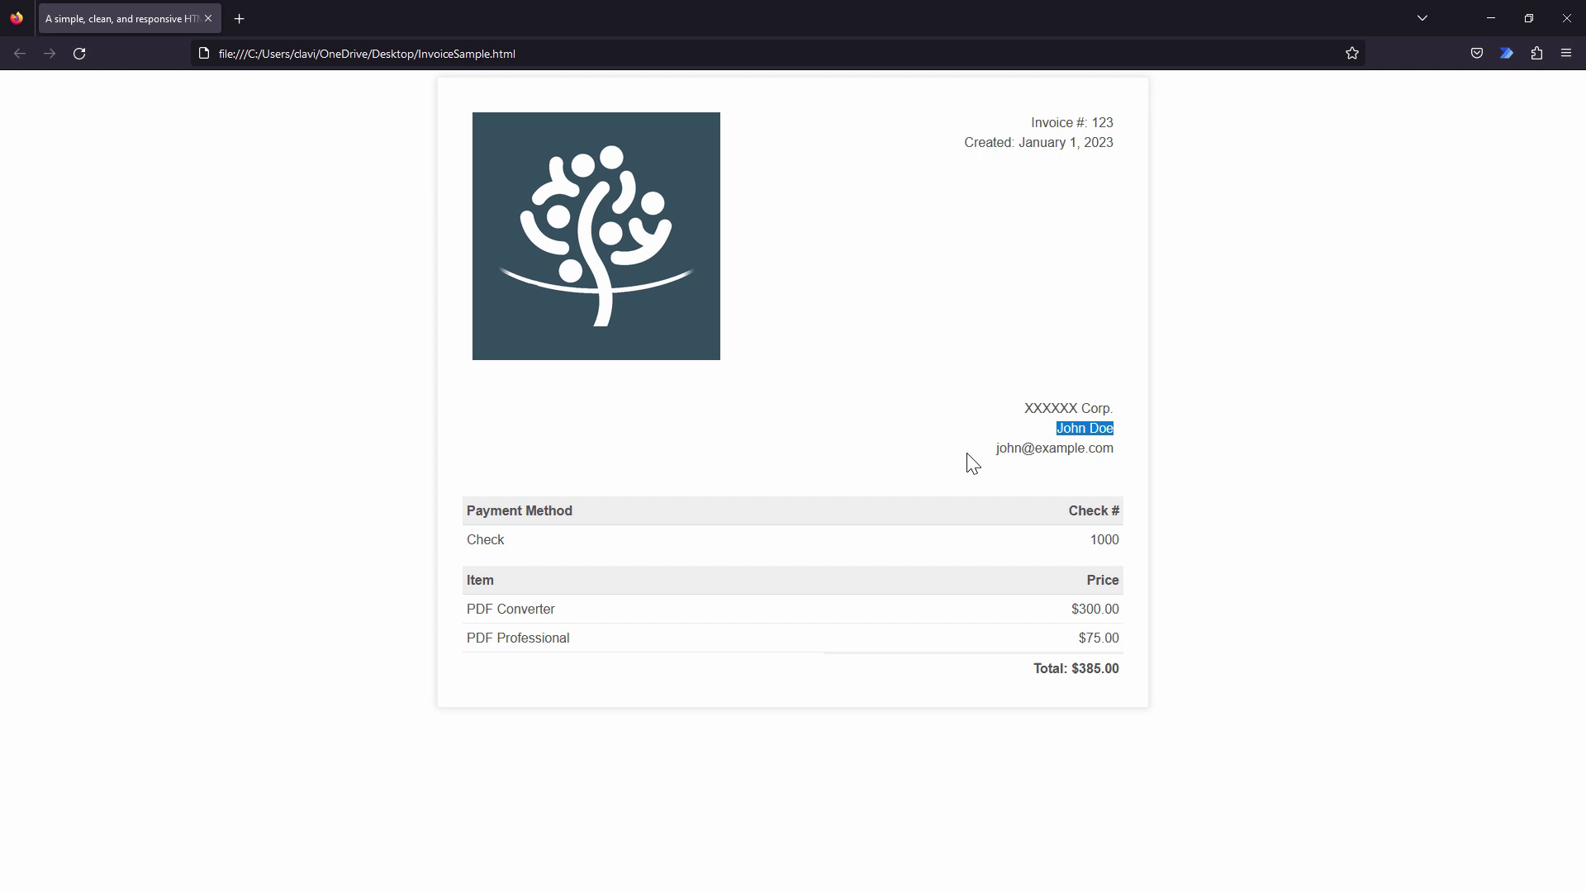
pyautogui.moveTo(996, 450); pyautogui.dragTo(1123, 453)
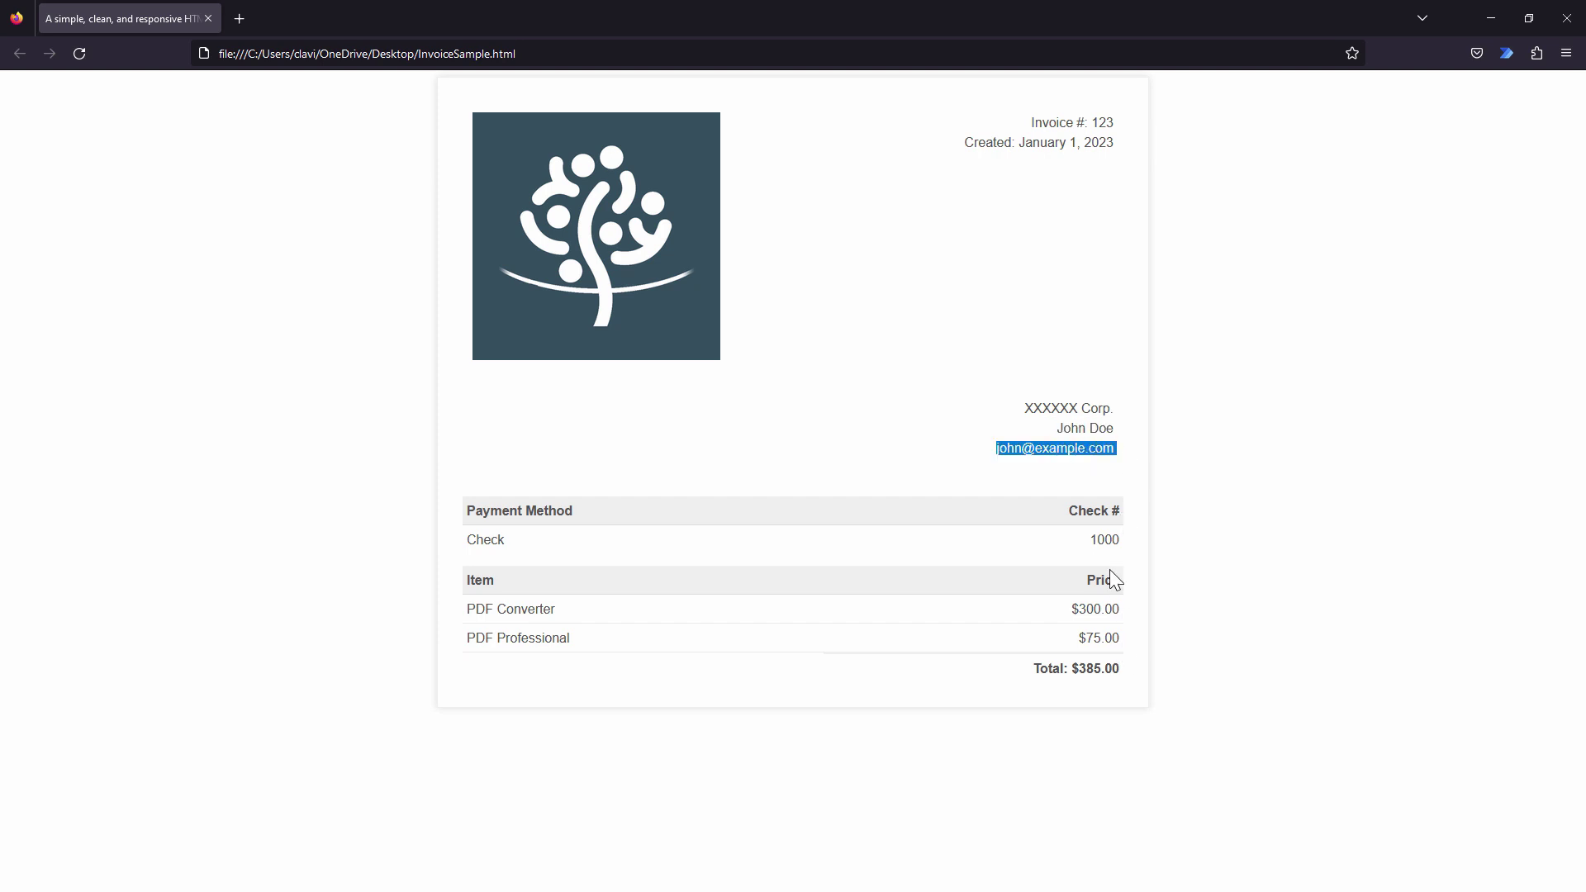
pyautogui.moveTo(1097, 616); pyautogui.dragTo(1078, 669)
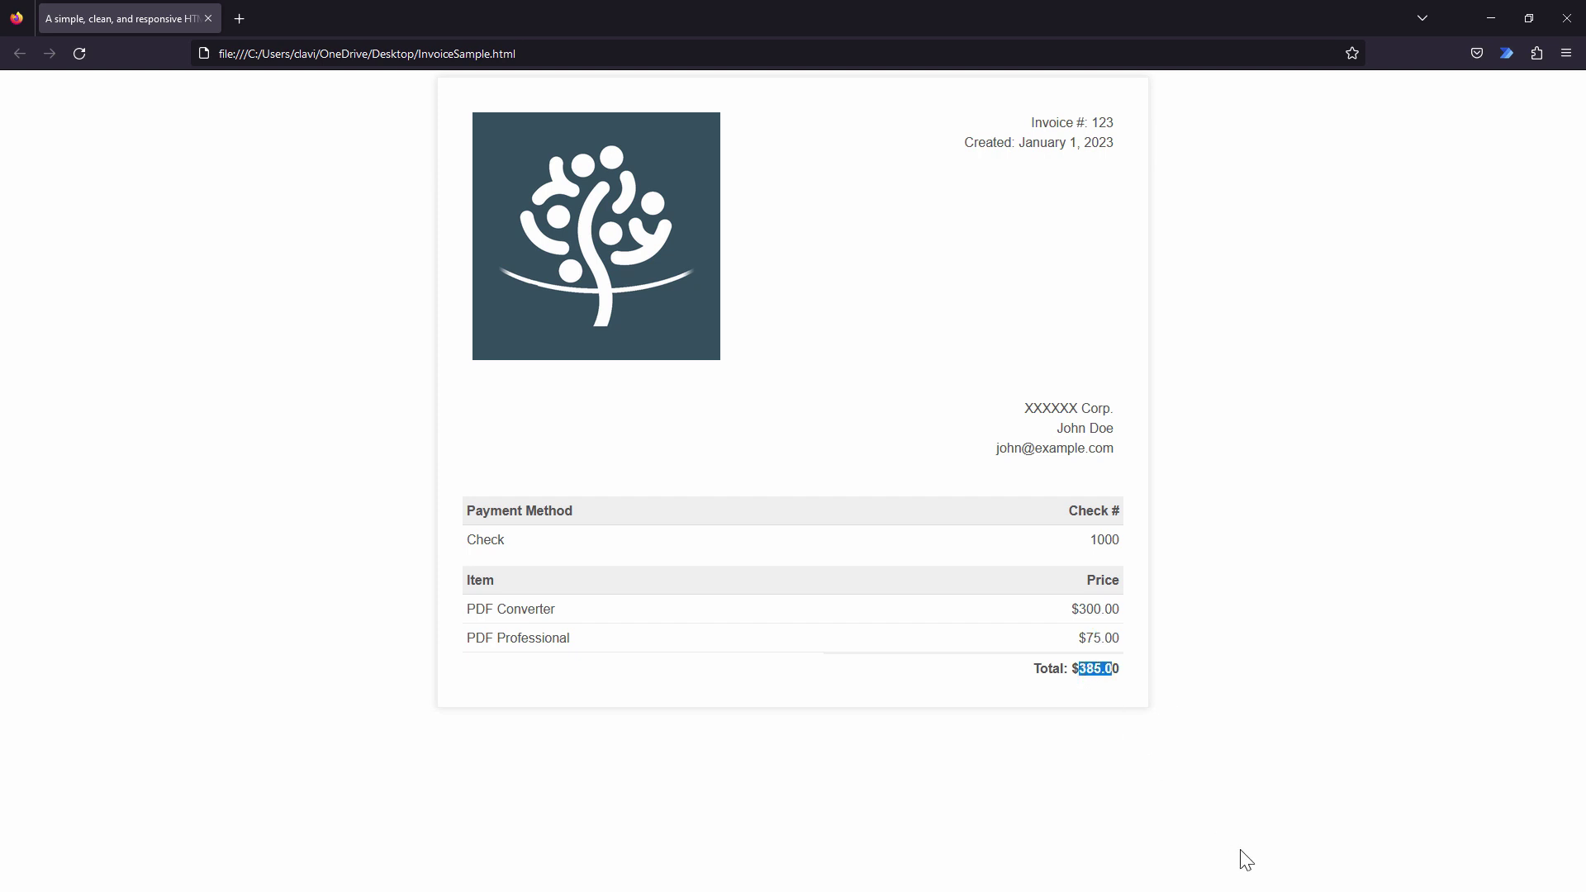
pyautogui.click(1567, 17)
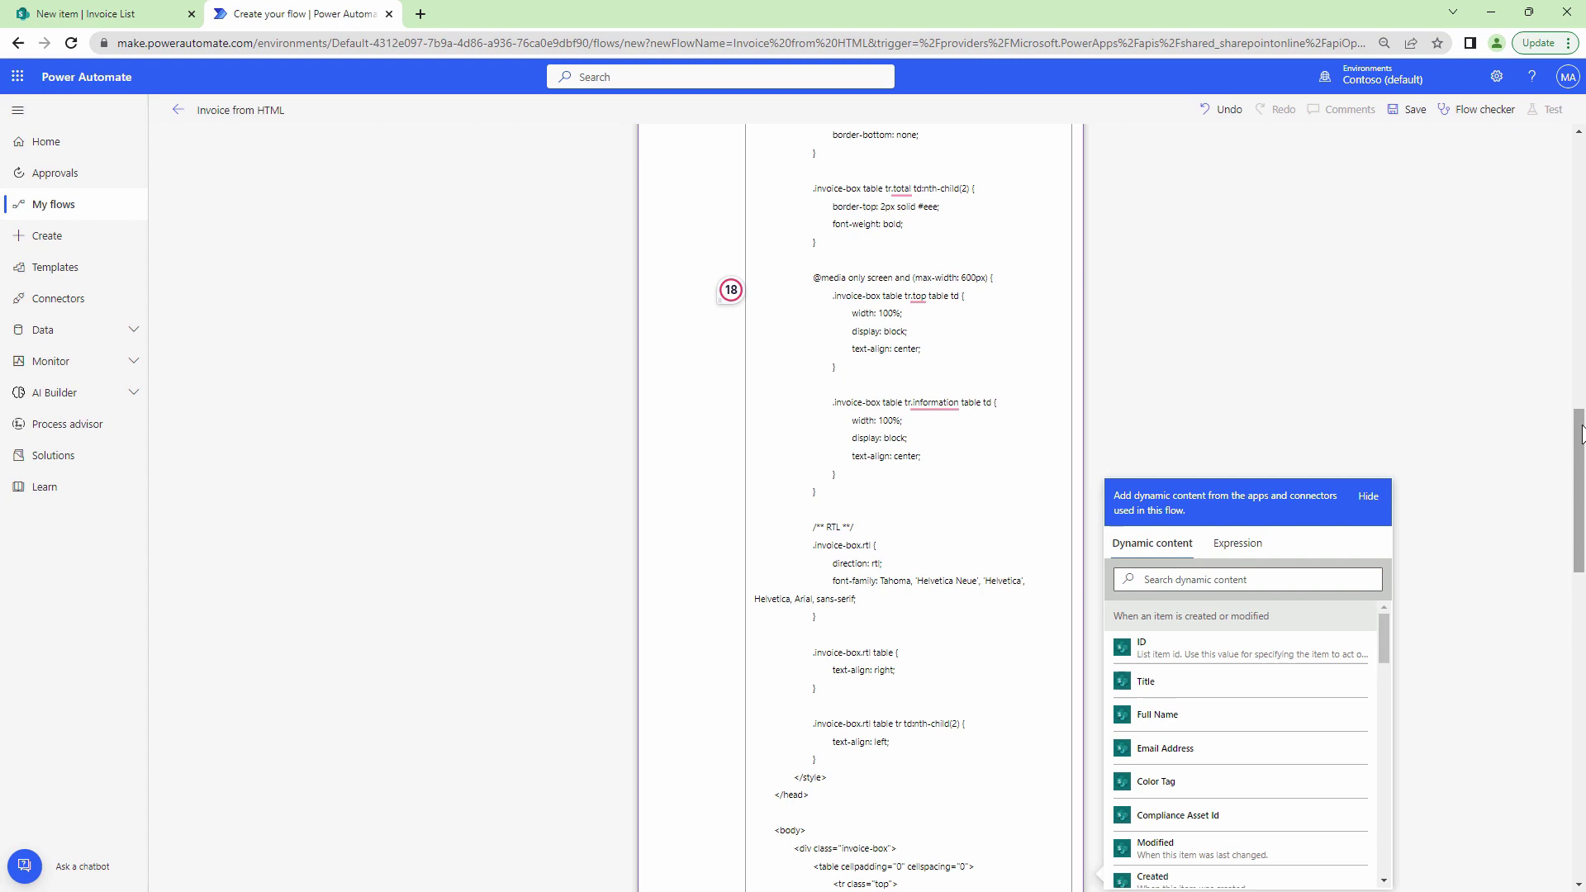
# Replace the sample invoice number 123 and created date with the Invoice Number and Created fields.
pyautogui.moveTo(1581, 435); pyautogui.dragTo(1581, 572)
pyautogui.doubleClick(979, 496)
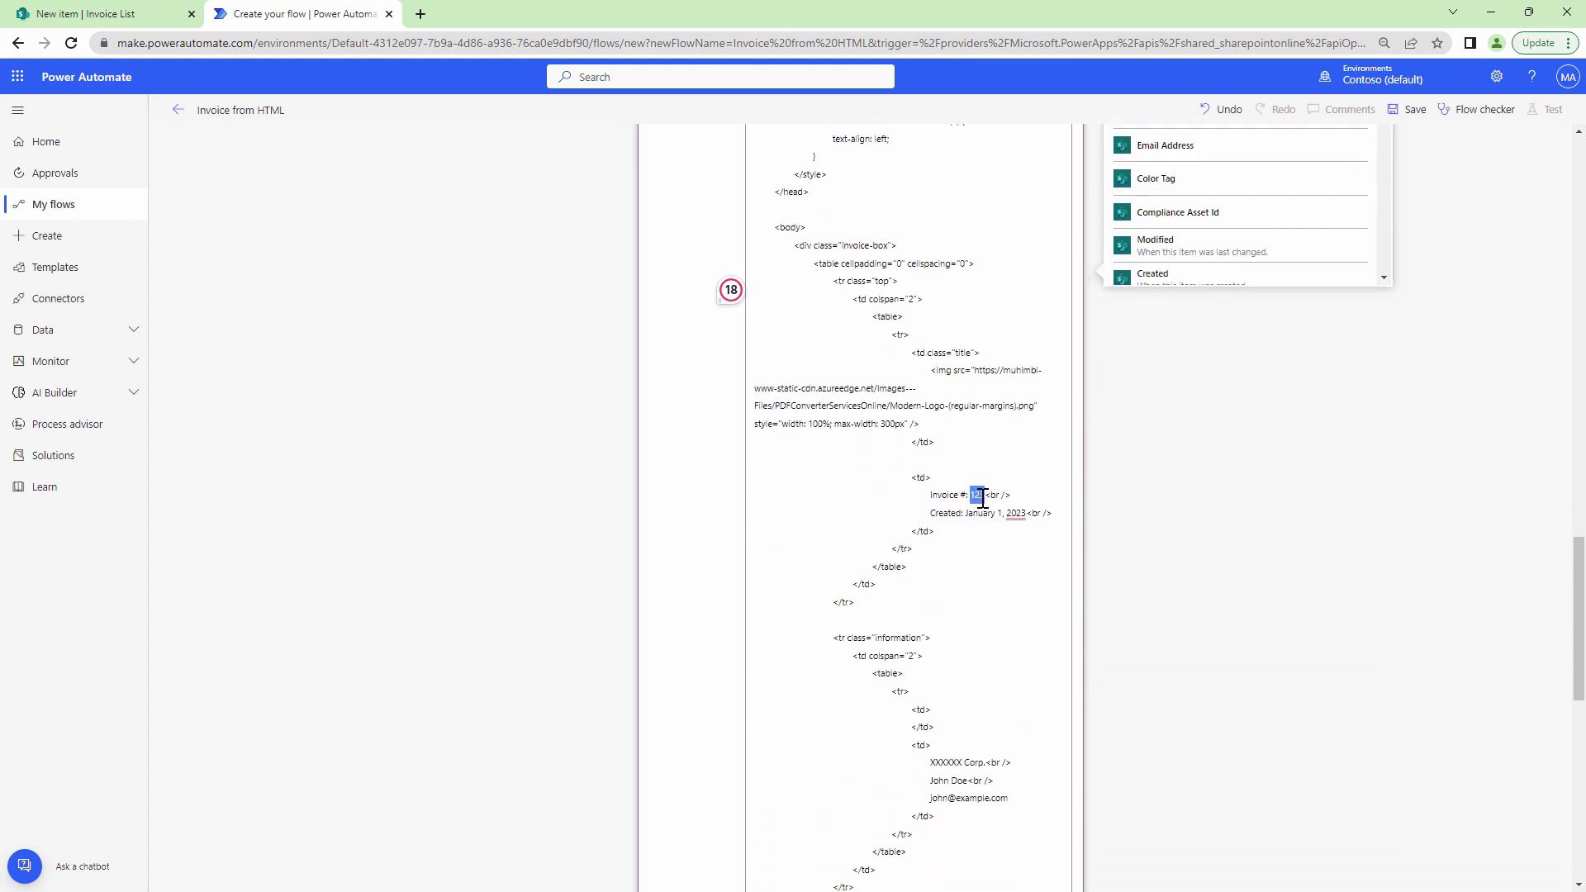
pyautogui.press('BackSpace')
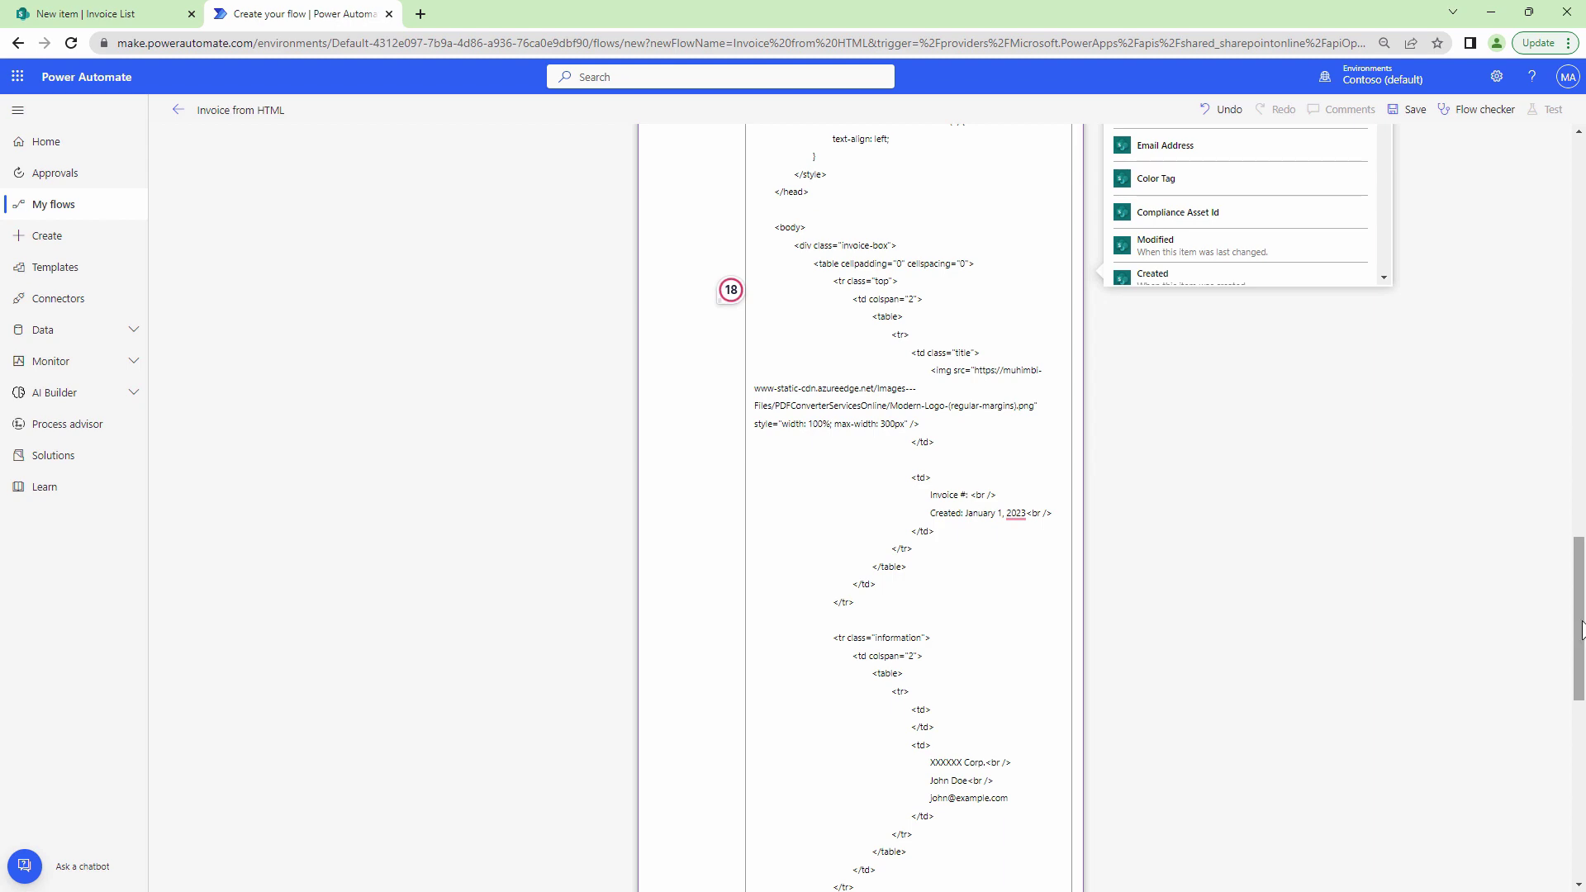
pyautogui.moveTo(1581, 630); pyautogui.dragTo(1581, 515)
pyautogui.click(1348, 511)
pyautogui.write('inv')
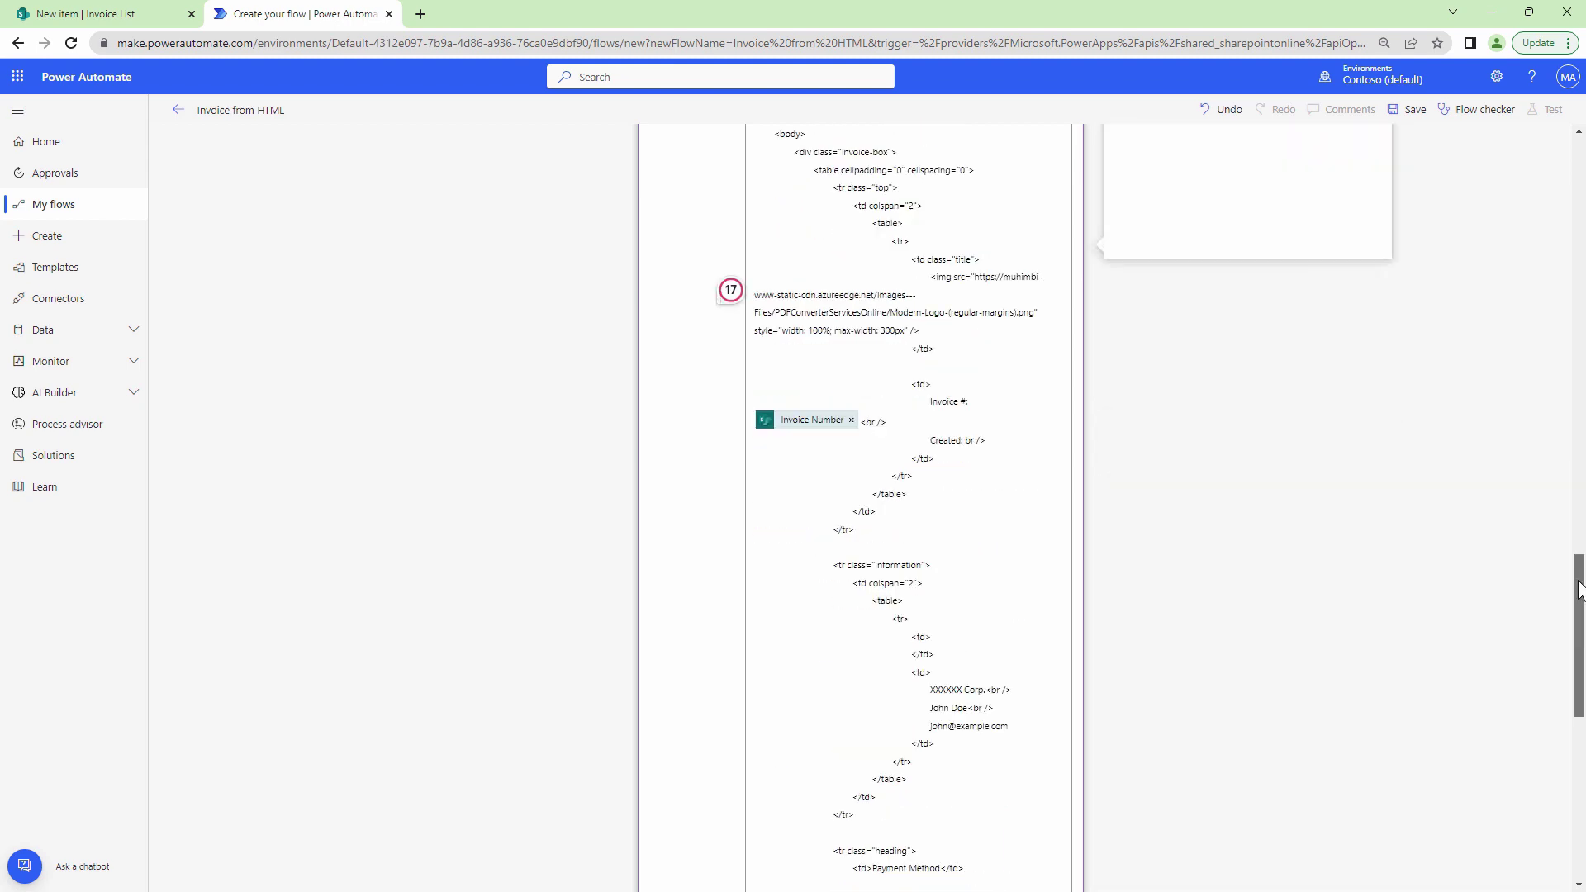
pyautogui.press('BackSpace')
pyautogui.press('BackSpace')
pyautogui.press('BackSpace')
pyautogui.write('create')
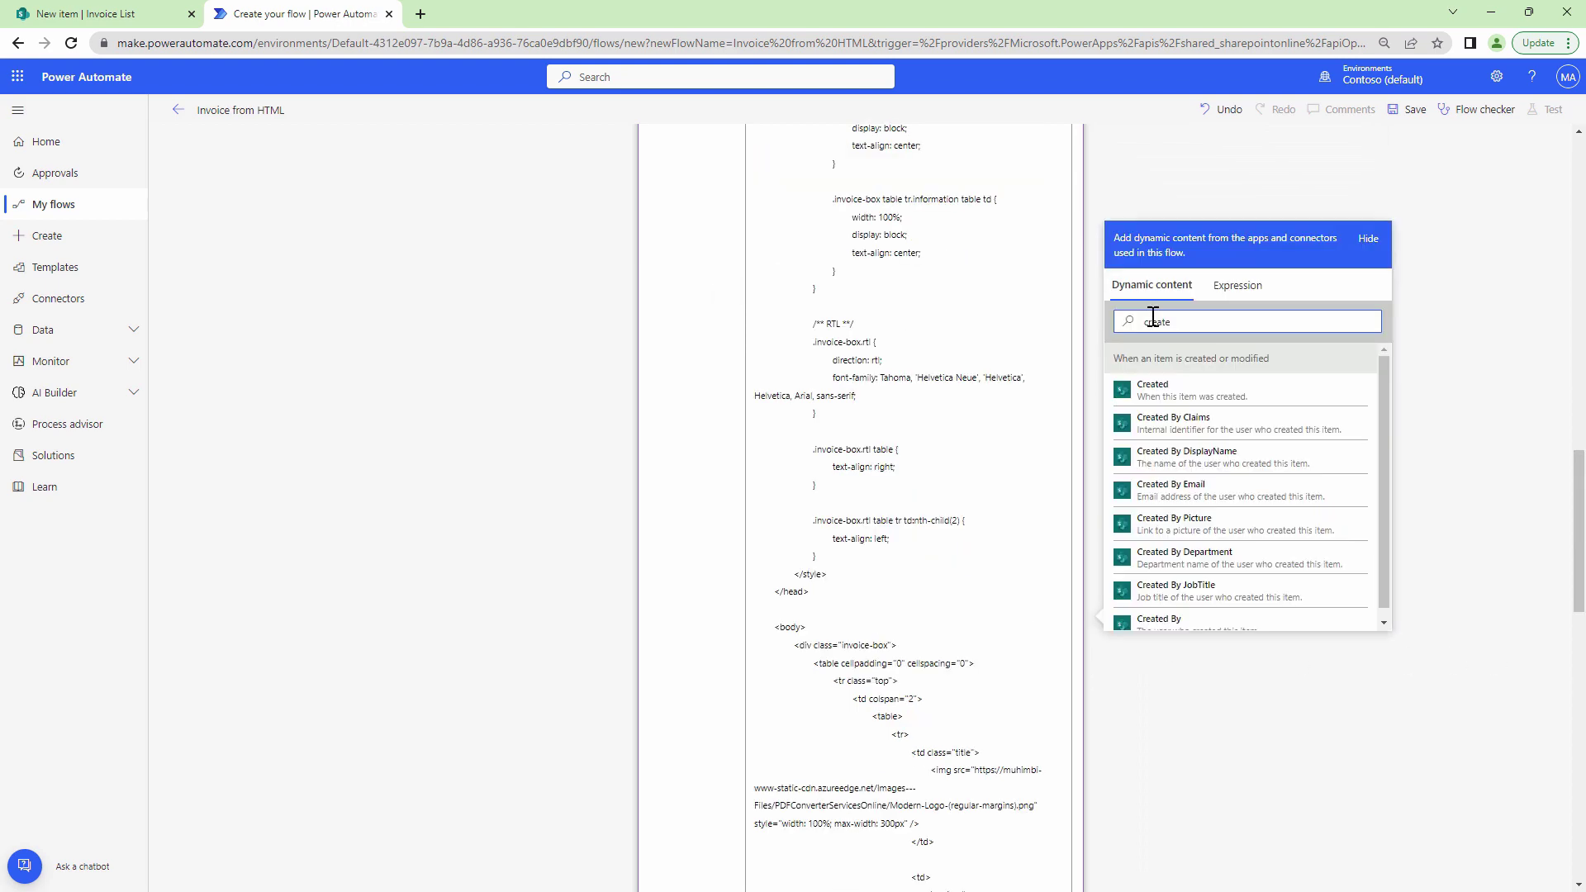
pyautogui.click(1155, 388)
# Swap the sample e-mail and check number 1000 for the Email Address and Check Number fields.
pyautogui.moveTo(1008, 548); pyautogui.dragTo(933, 548)
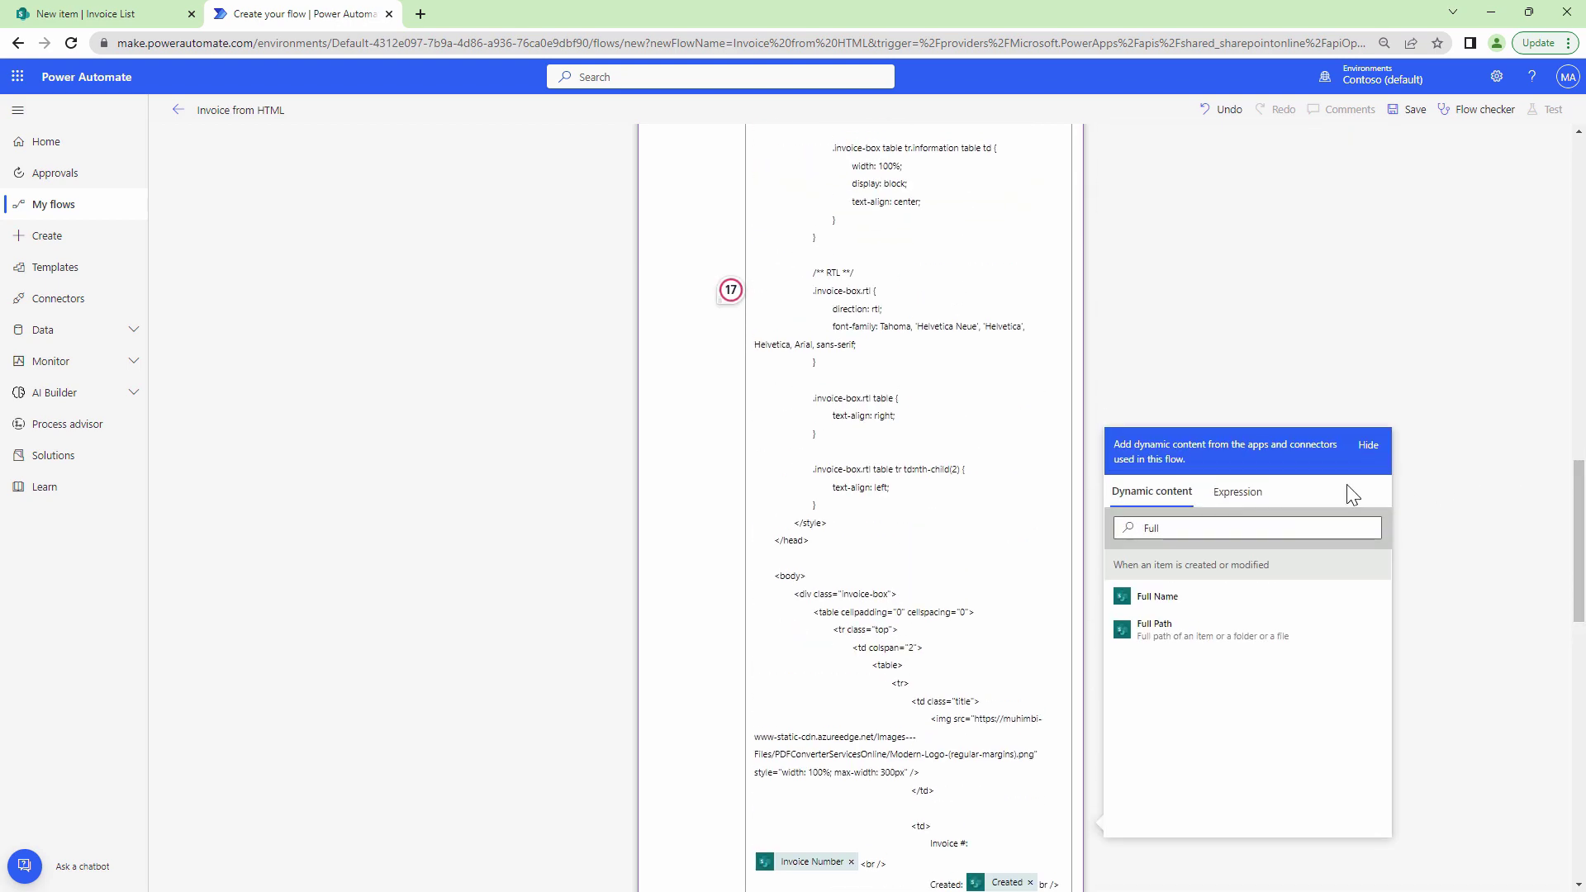
pyautogui.click(1107, 525)
pyautogui.press('BackSpace')
pyautogui.press('BackSpace')
pyautogui.press('BackSpace')
pyautogui.press('BackSpace')
pyautogui.press('BackSpace')
pyautogui.press('BackSpace')
pyautogui.write('email')
pyautogui.click(1166, 603)
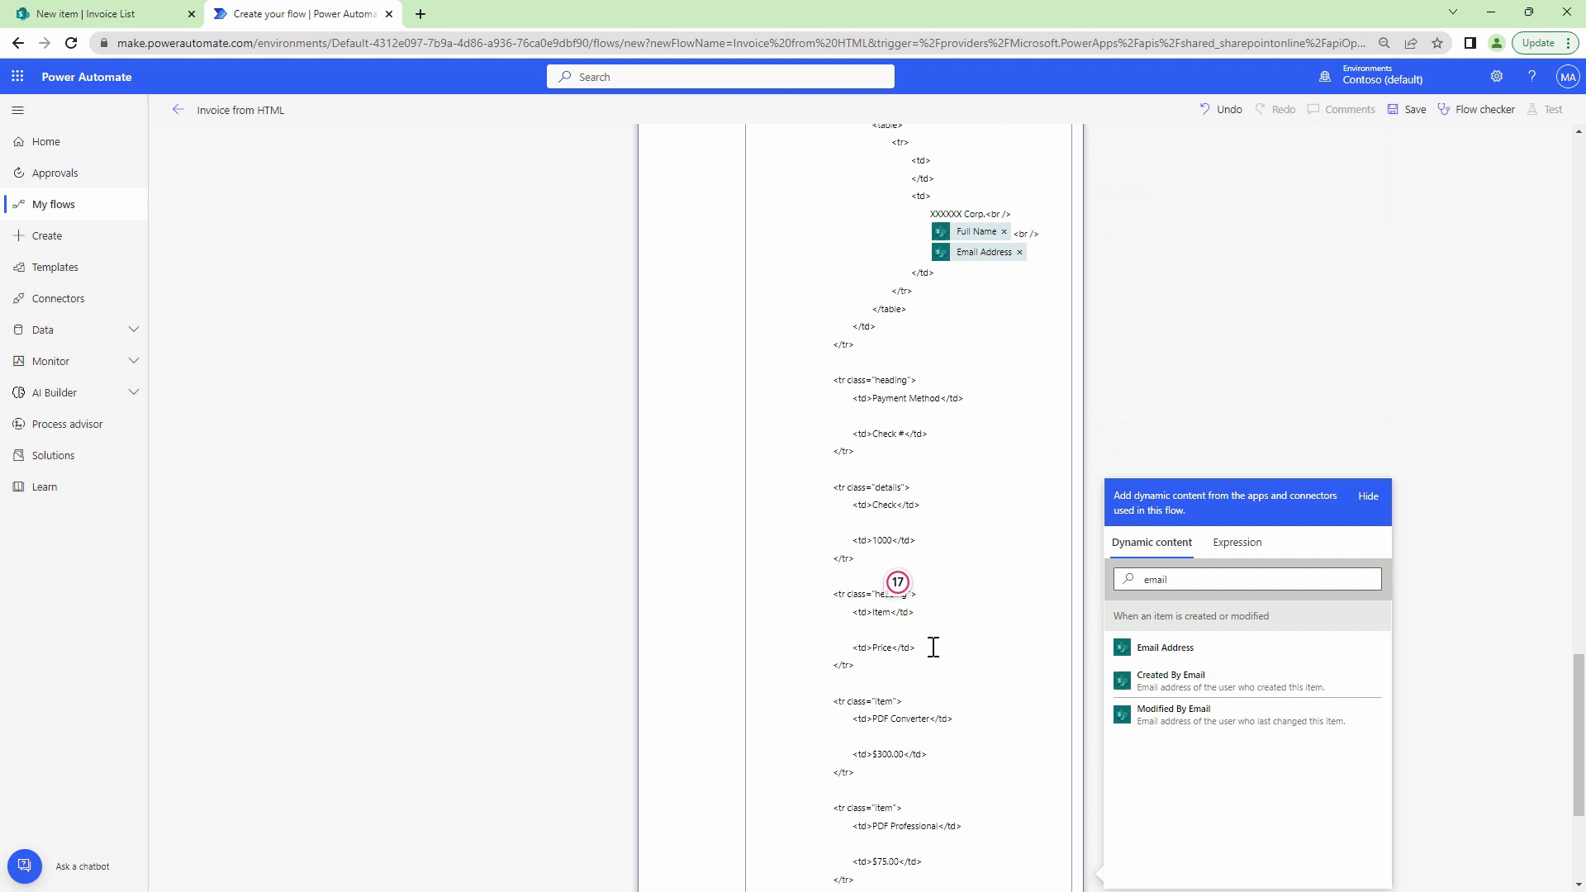
pyautogui.doubleClick(882, 540)
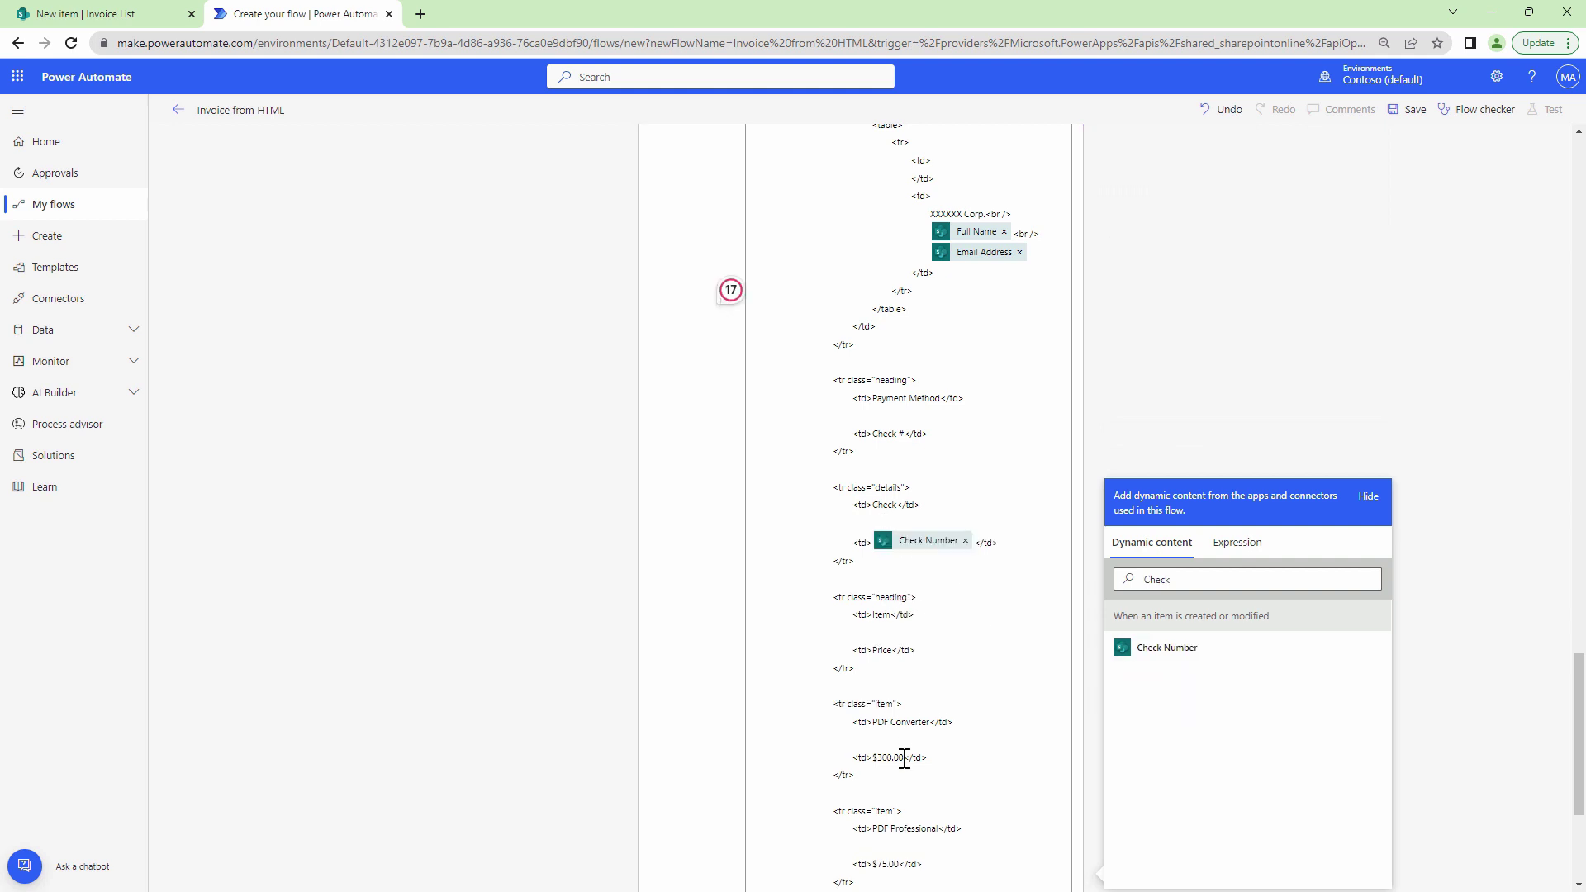
# Replace sample prices 300.00 and 75.00 with the PDF Converter Price and PDF Professional Cost fields.
pyautogui.moveTo(905, 758); pyautogui.dragTo(881, 759)
pyautogui.press('BackSpace')
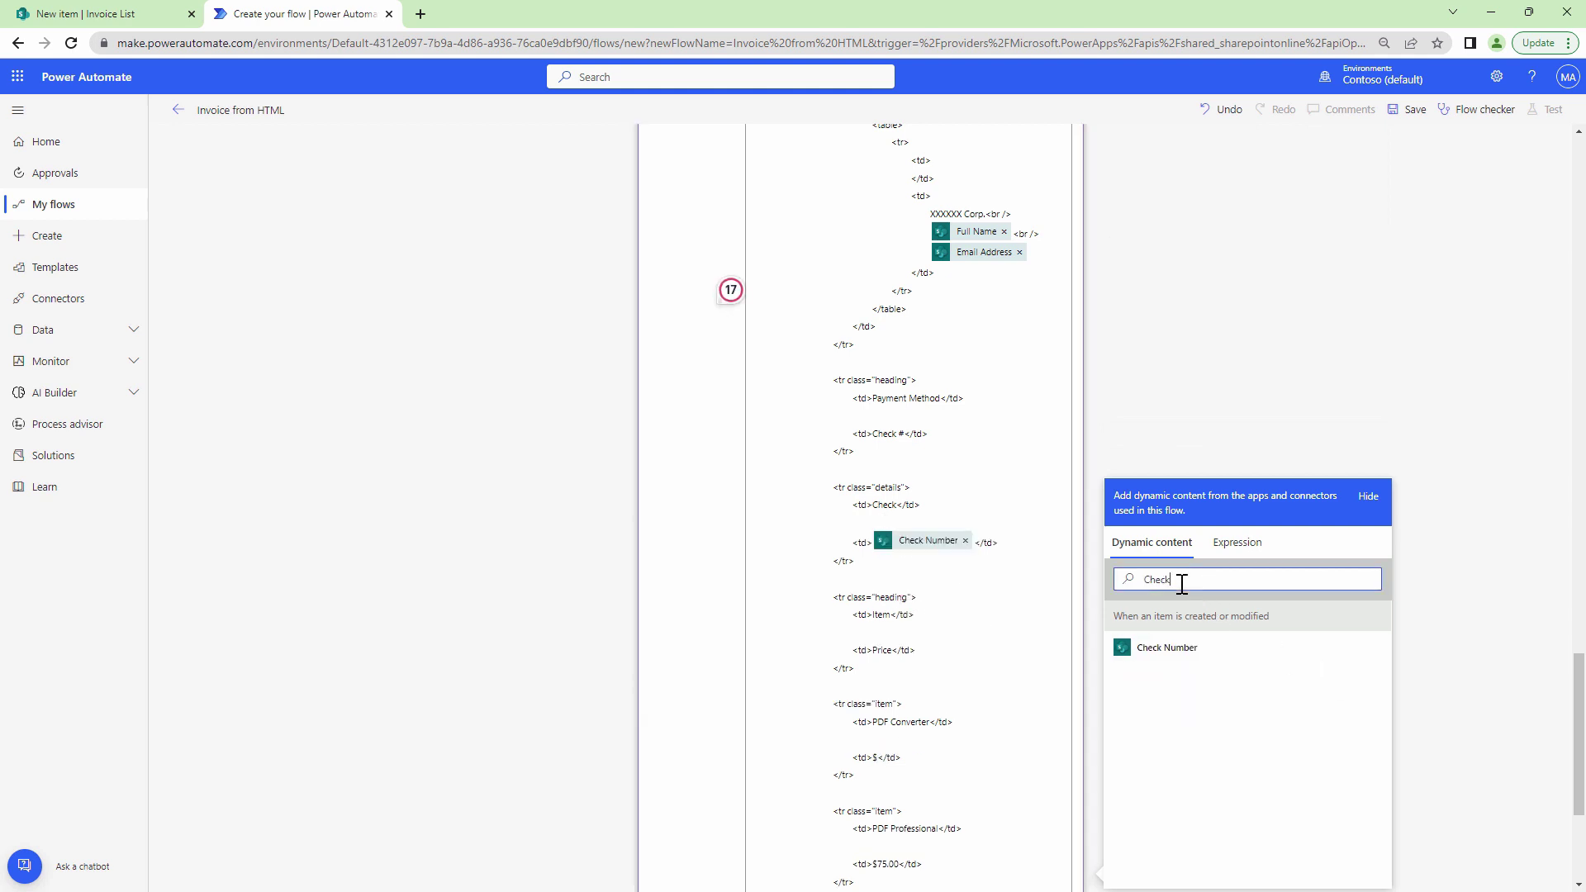
pyautogui.moveTo(1179, 584); pyautogui.dragTo(1103, 578)
pyautogui.press('BackSpace')
pyautogui.write('PDF')
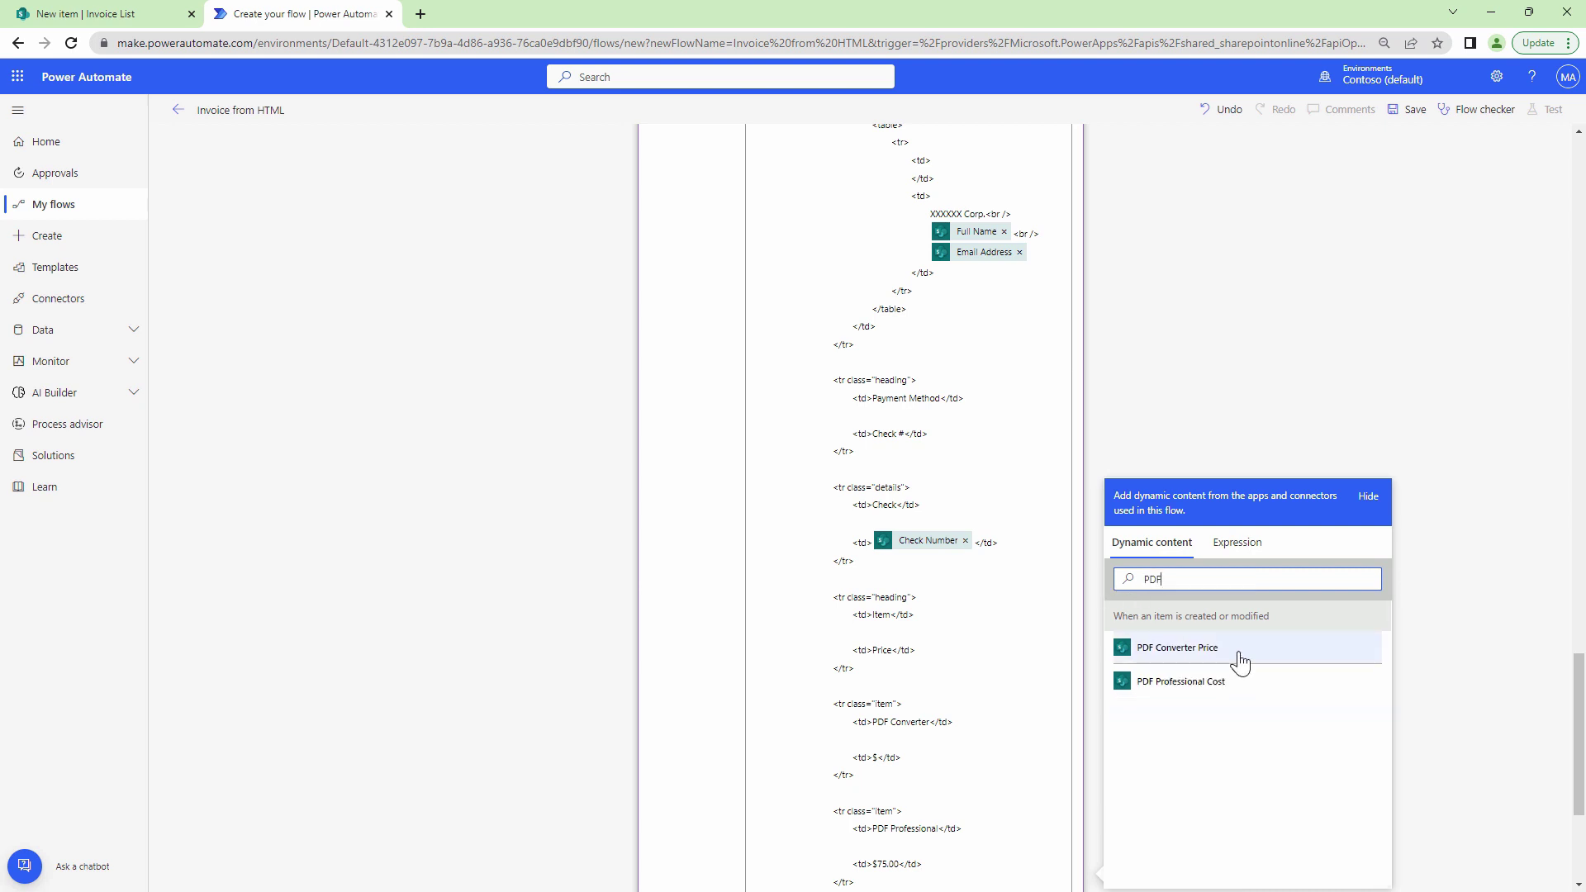
pyautogui.click(1238, 656)
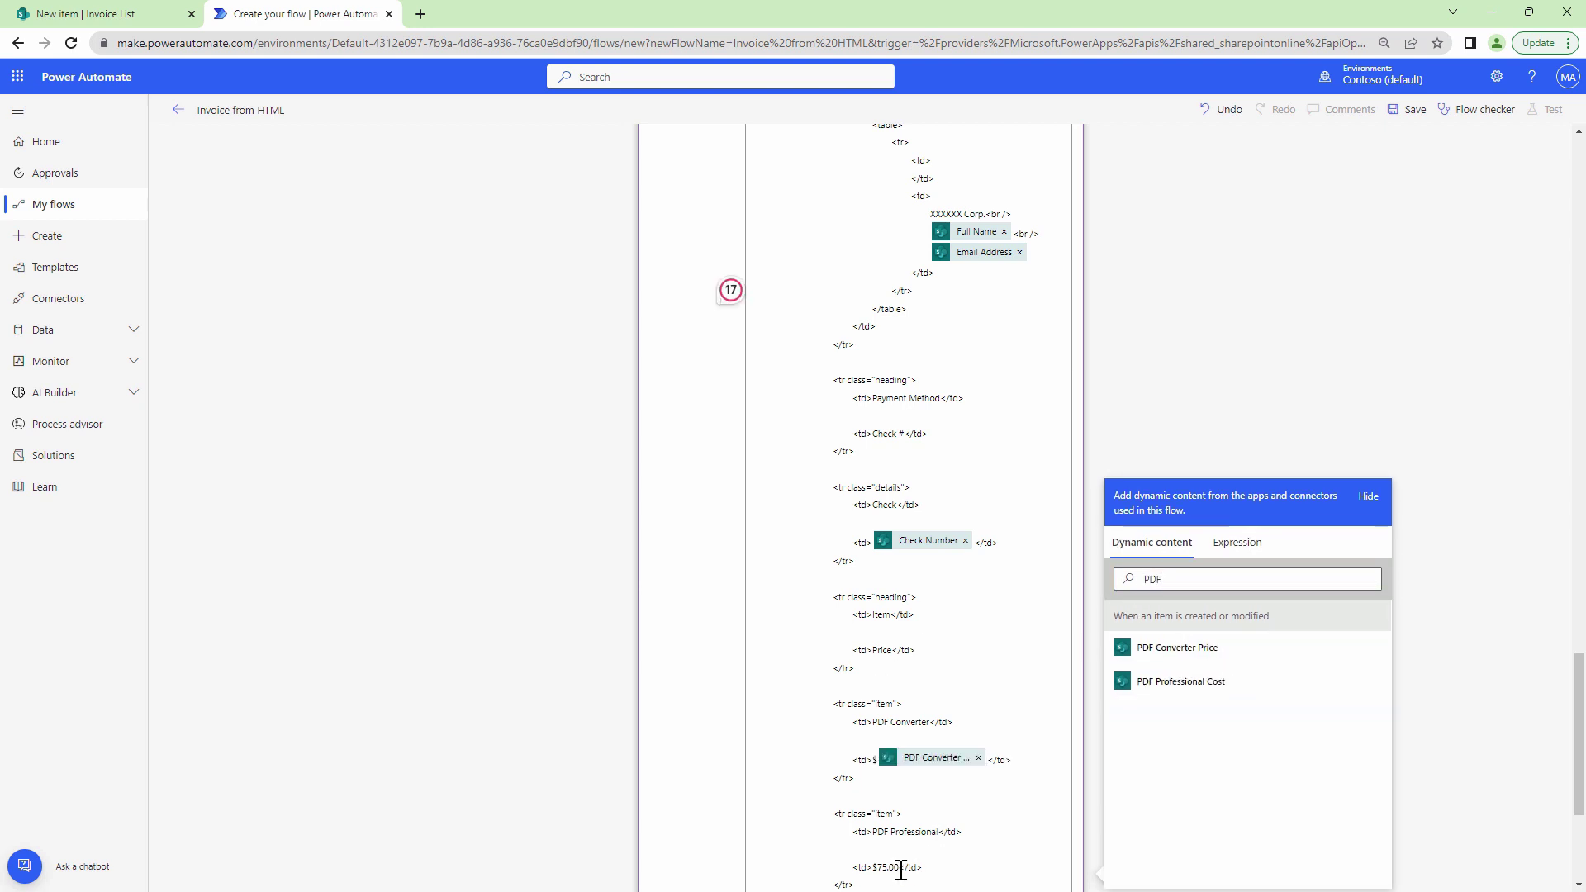
pyautogui.moveTo(902, 867); pyautogui.dragTo(875, 867)
pyautogui.press('BackSpace')
pyautogui.click(1209, 682)
pyautogui.scroll(-3, 1073, 785)
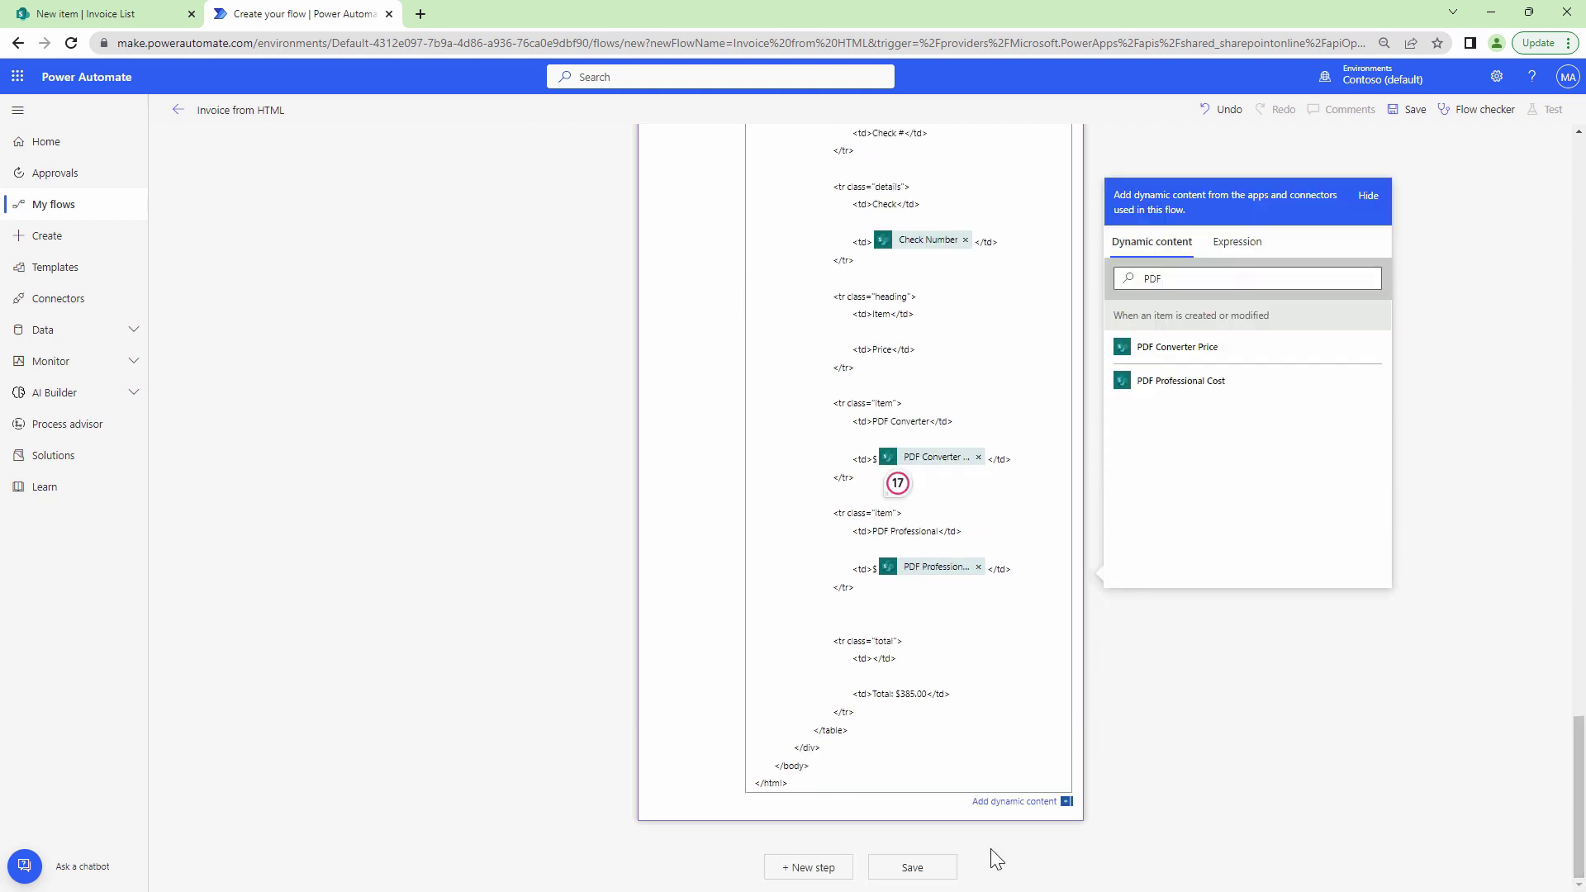
# Replace the 385.00 total with the expression add(PDF Converter Price, PDF Professional Cost).
pyautogui.moveTo(927, 700); pyautogui.dragTo(906, 700)
pyautogui.press('BackSpace')
pyautogui.click(1233, 241)
pyautogui.click(1205, 287)
pyautogui.write('add(')
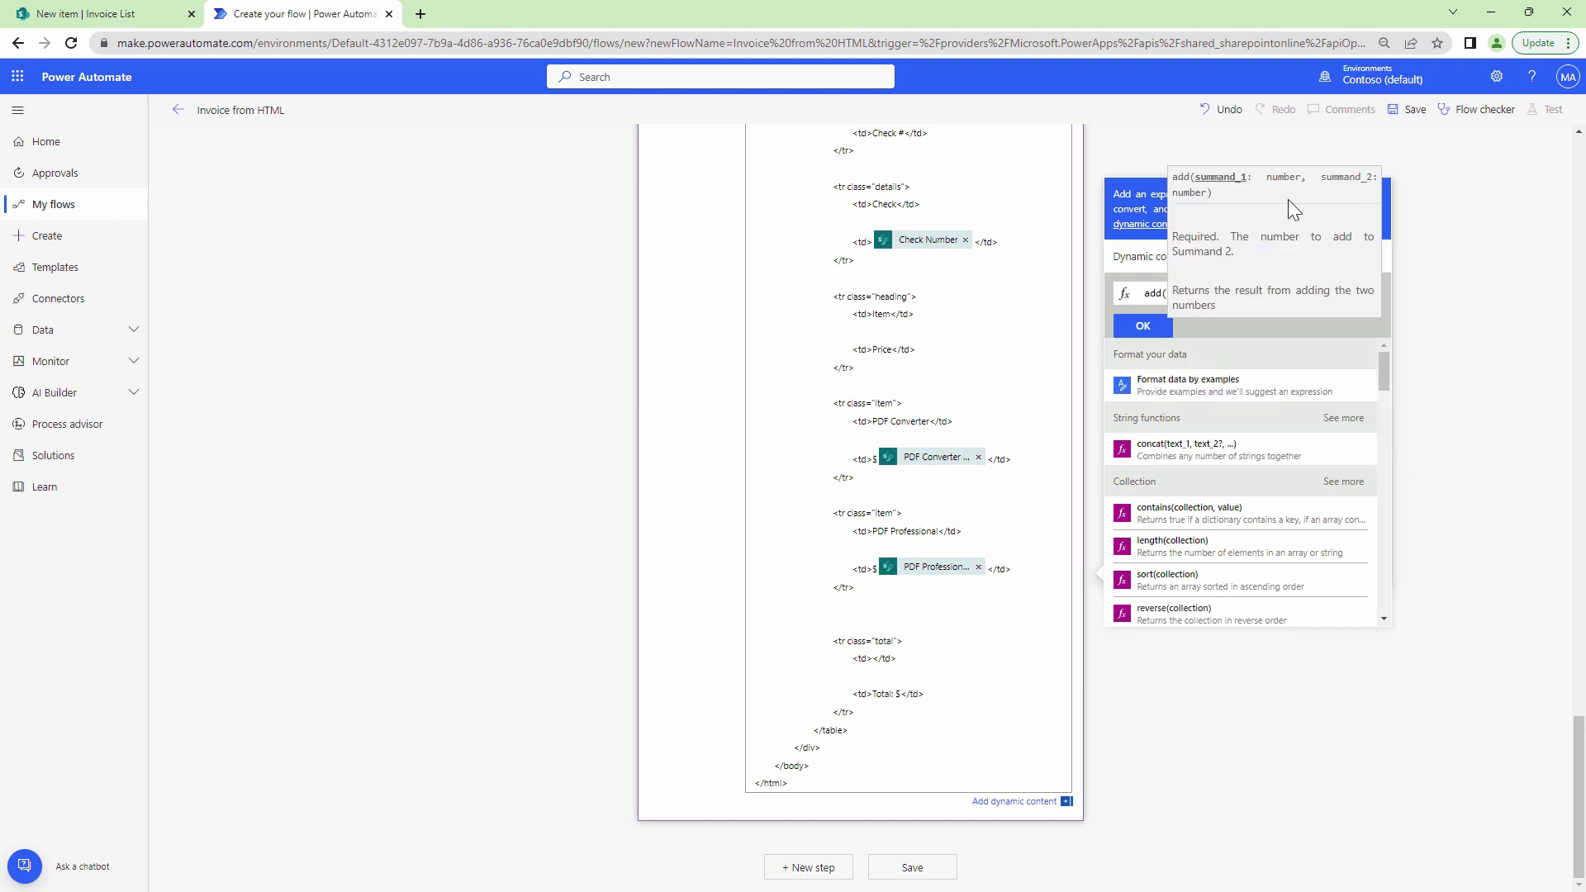
pyautogui.click(1140, 256)
pyautogui.scroll(-8, 1272, 520)
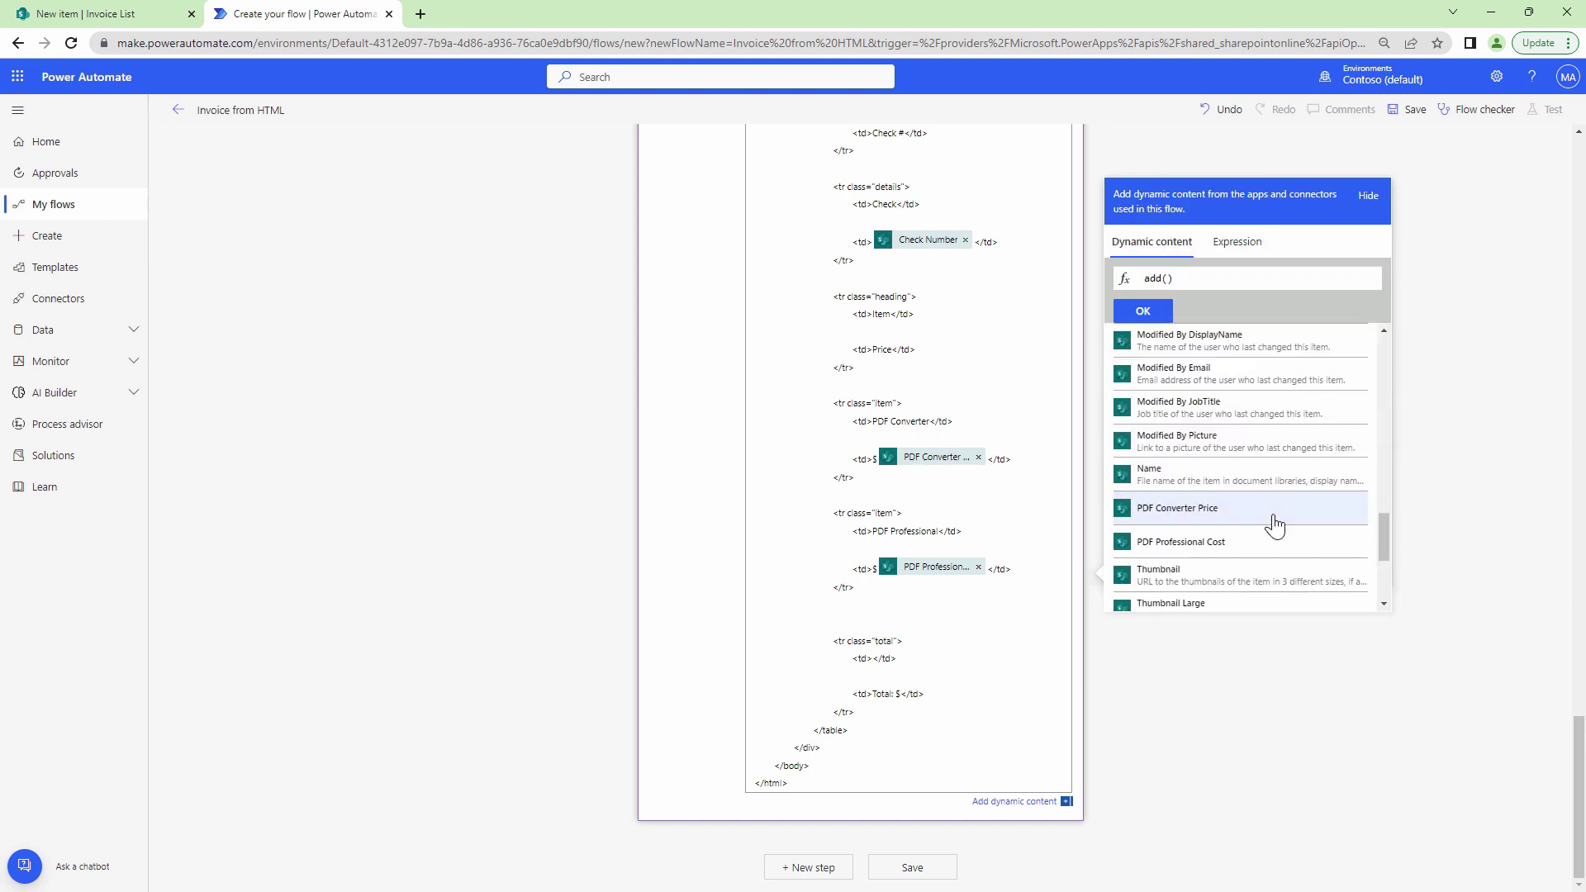
pyautogui.click(1272, 512)
pyautogui.write(',trig')
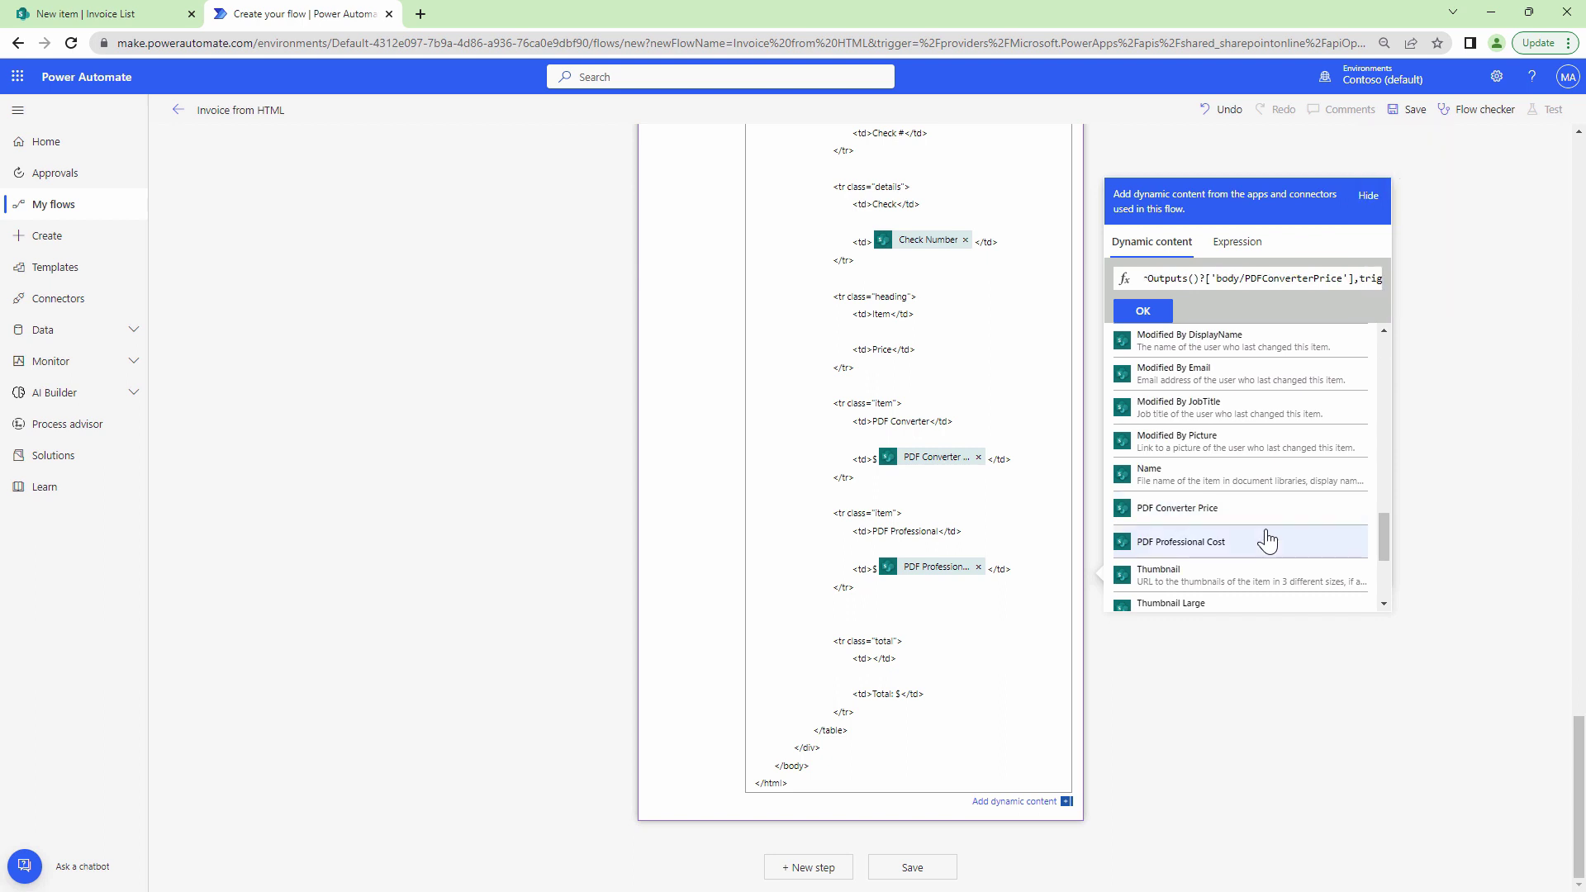
pyautogui.click(1268, 542)
pyautogui.click(1143, 311)
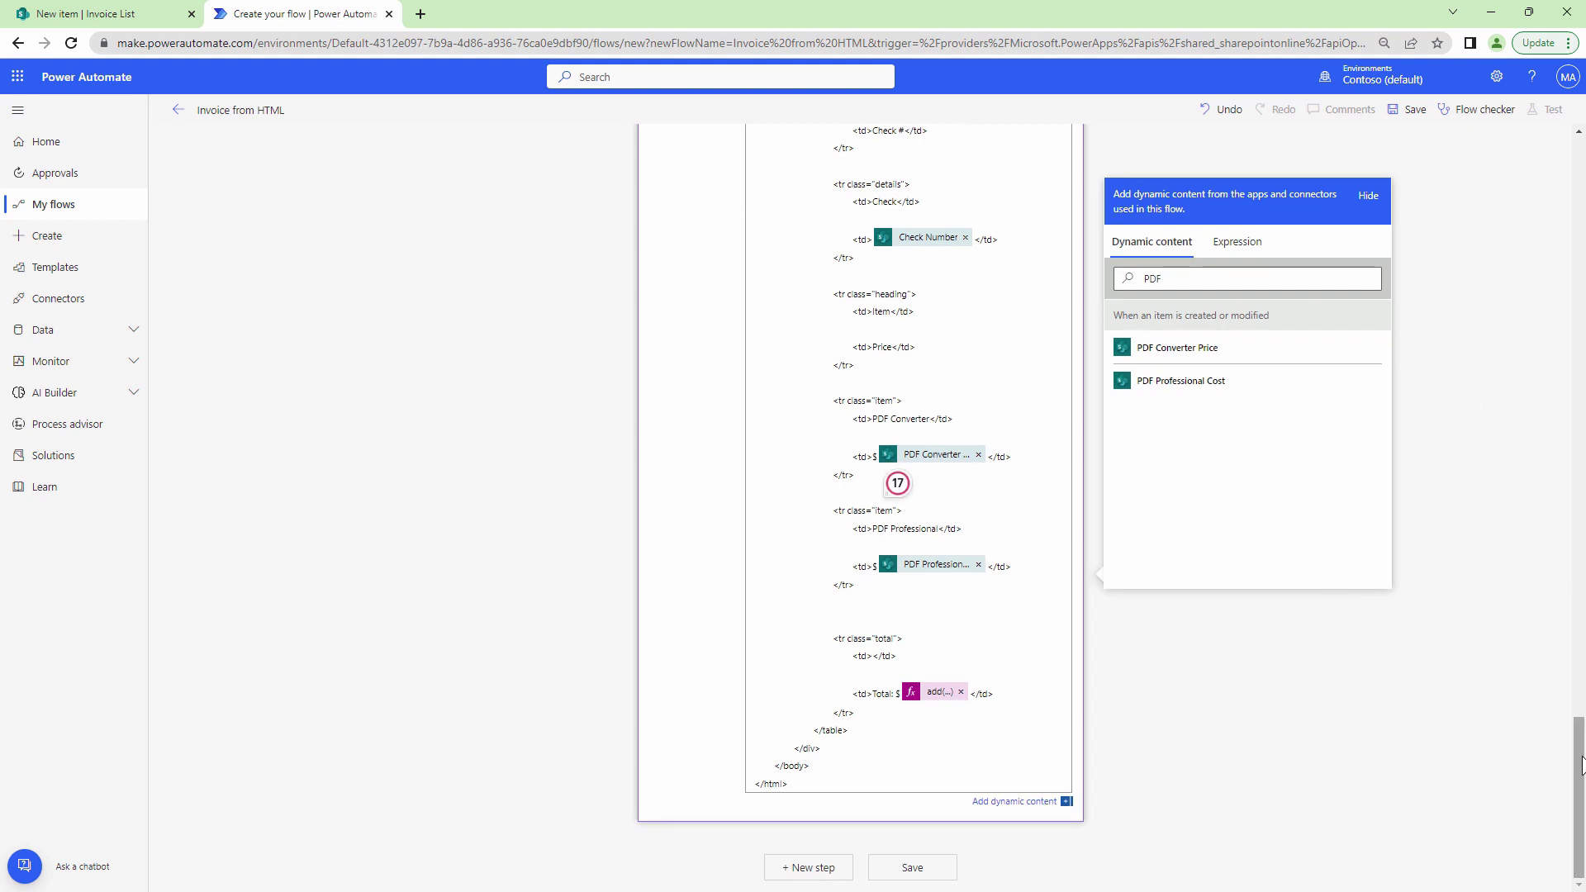
# Change the Compose card's title to 'HTML Template'.
pyautogui.moveTo(1579, 797); pyautogui.dragTo(1579, 216)
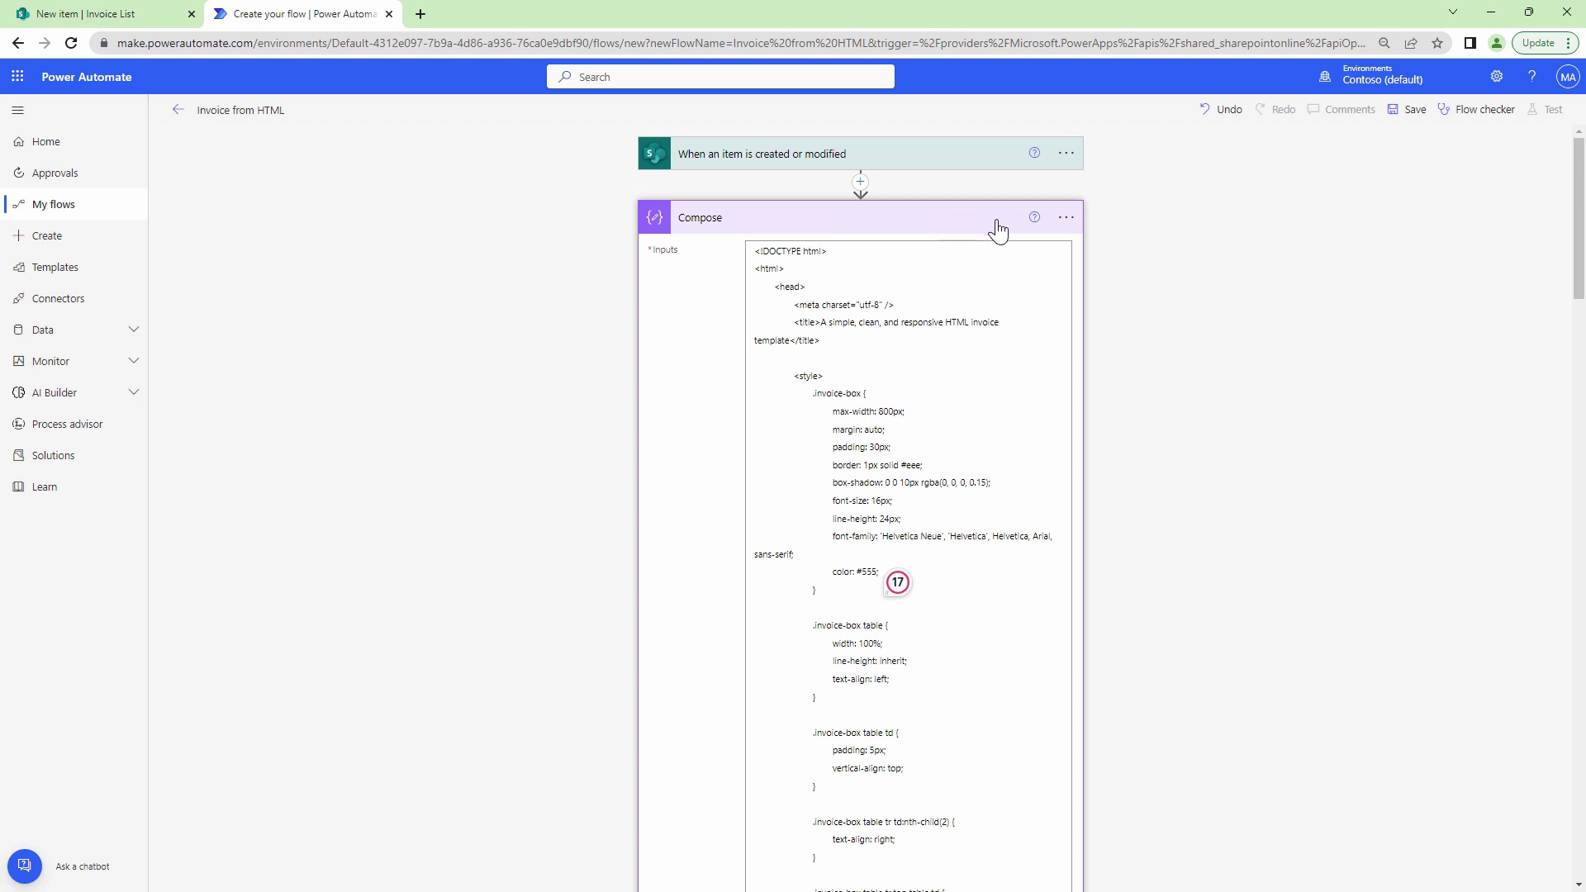
pyautogui.click(1066, 217)
pyautogui.click(1127, 260)
pyautogui.write('HTML Template')
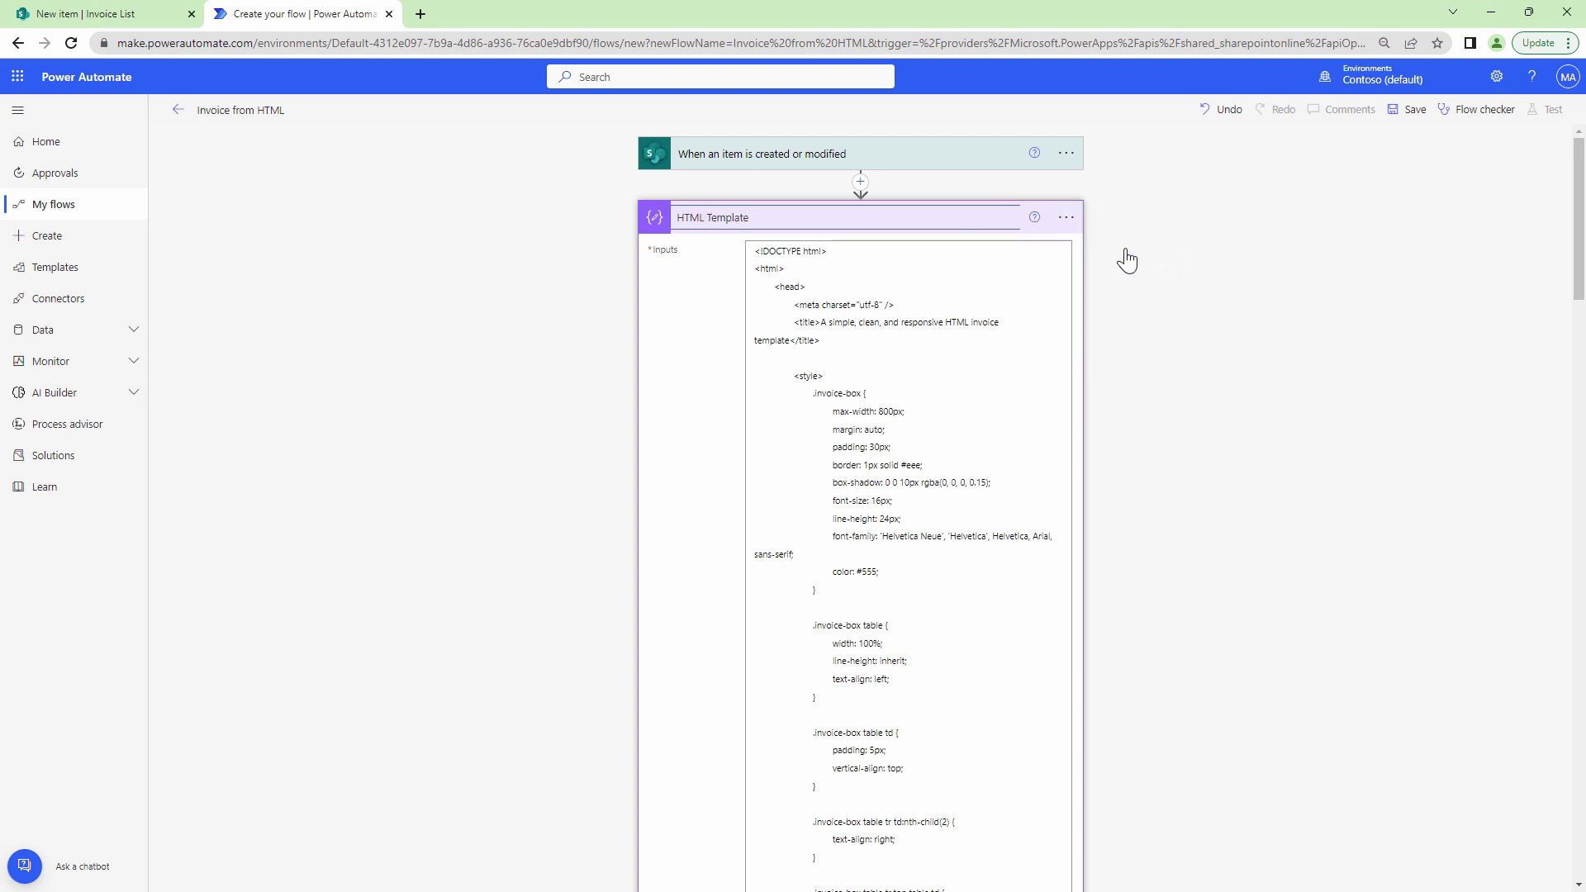
pyautogui.press('Return')
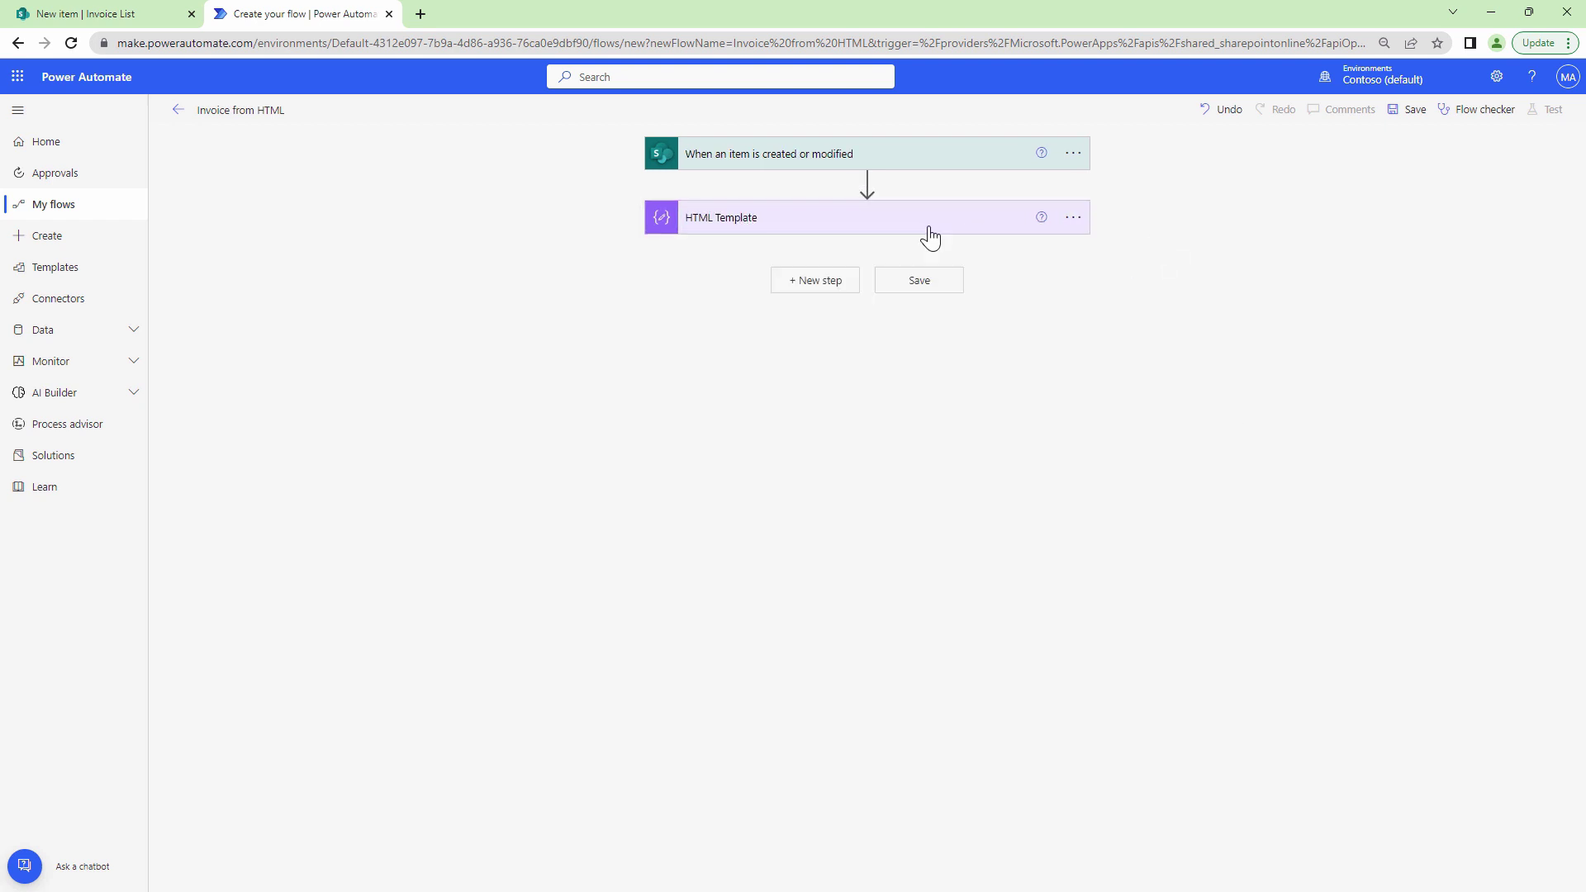
# Add Muhimbi PDF's Convert HTML to PDF action with the HTML Template Outputs as its source.
pyautogui.click(810, 281)
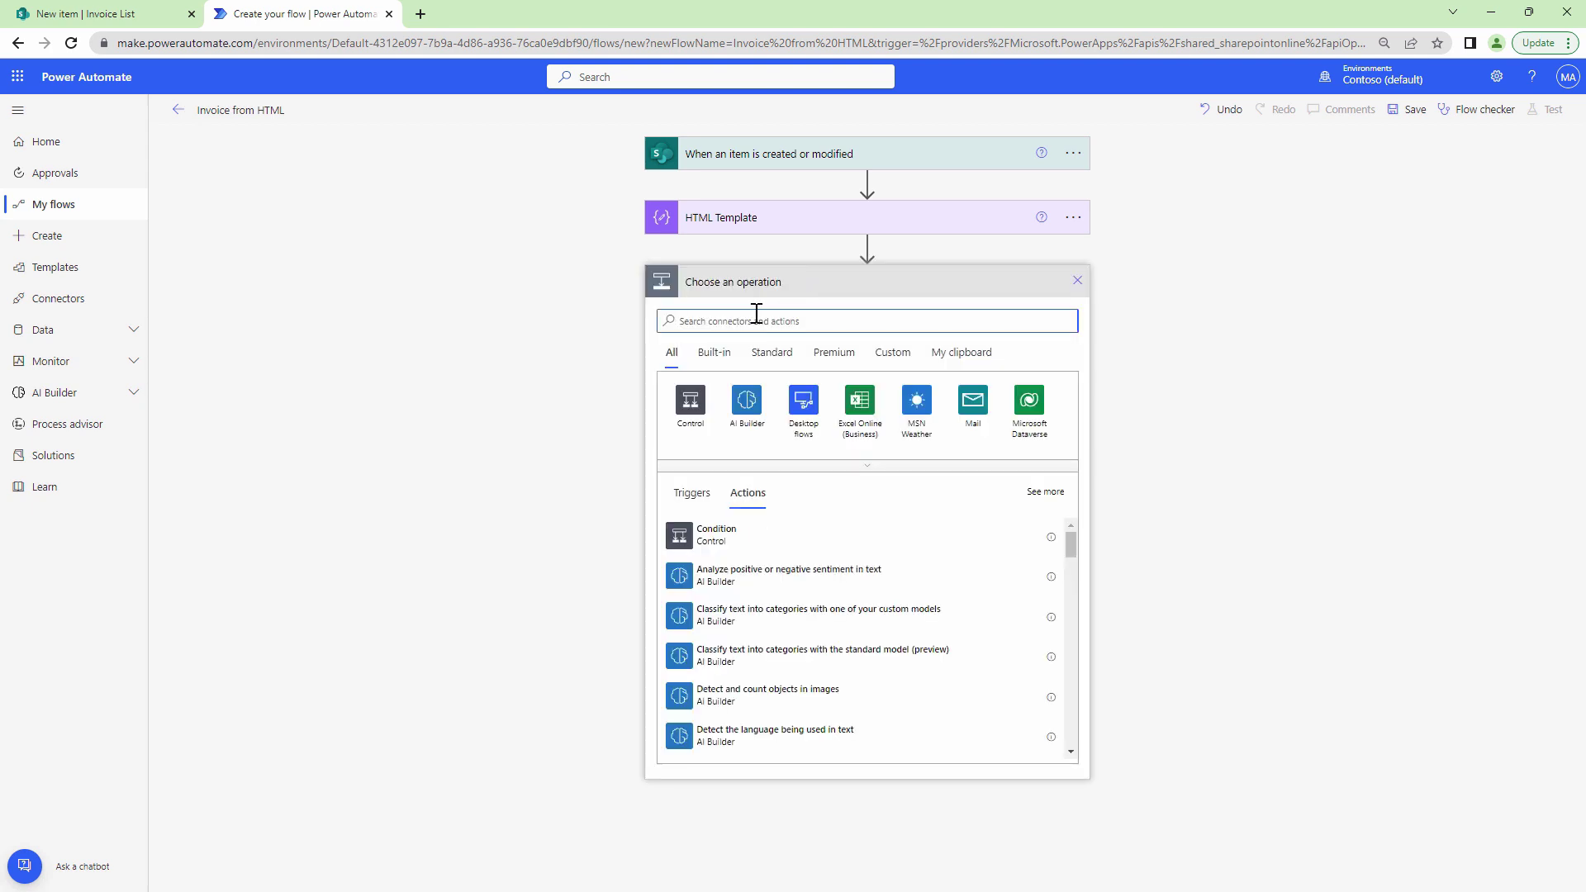
pyautogui.write('Muhimbi')
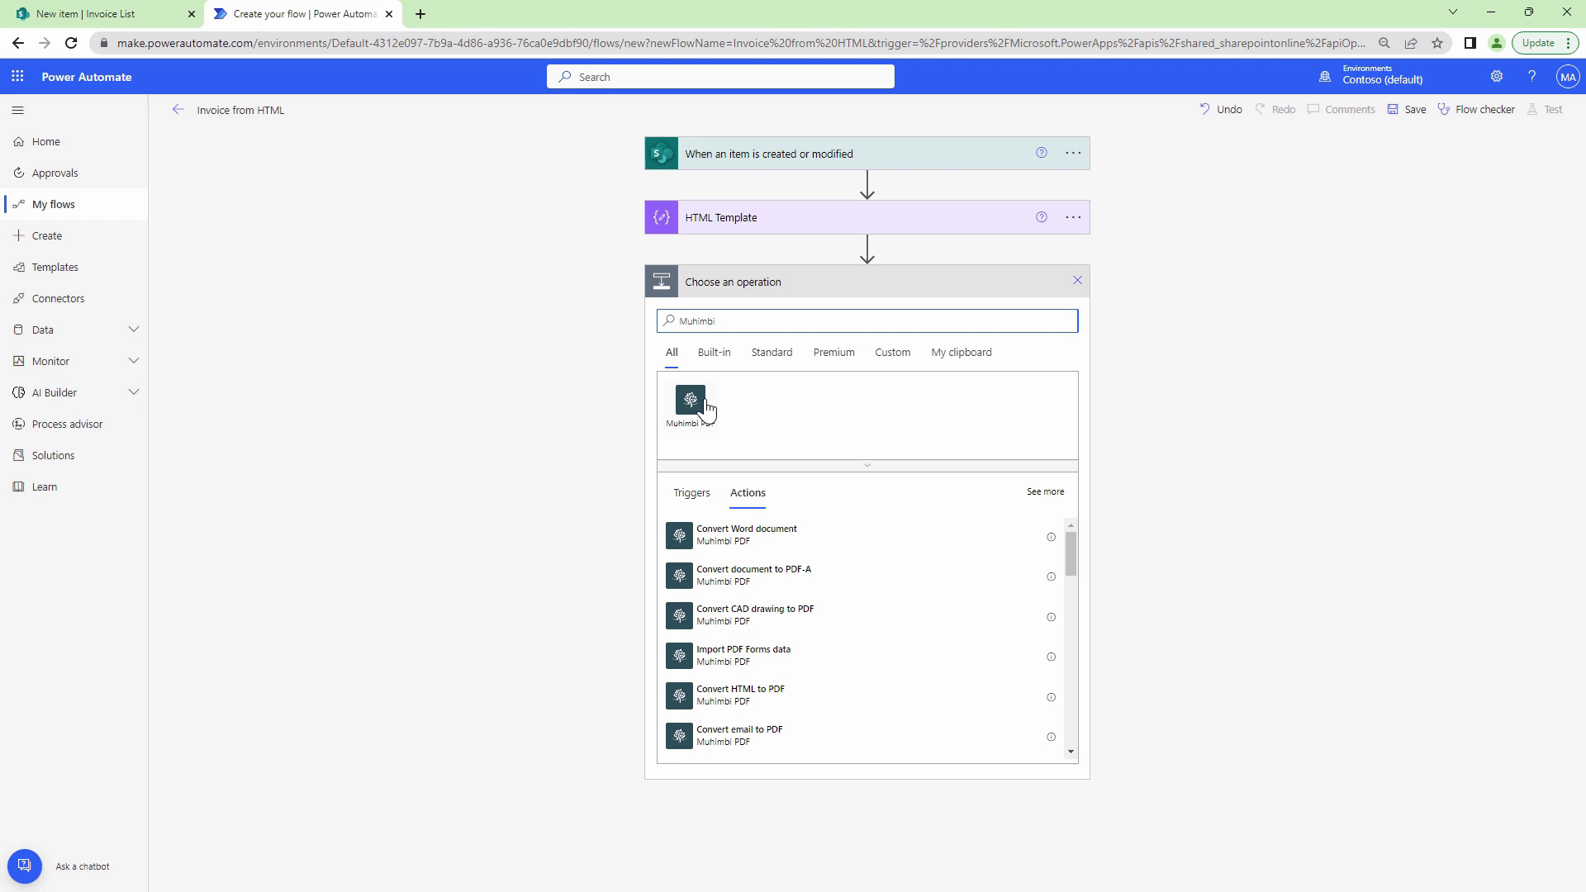
pyautogui.click(701, 408)
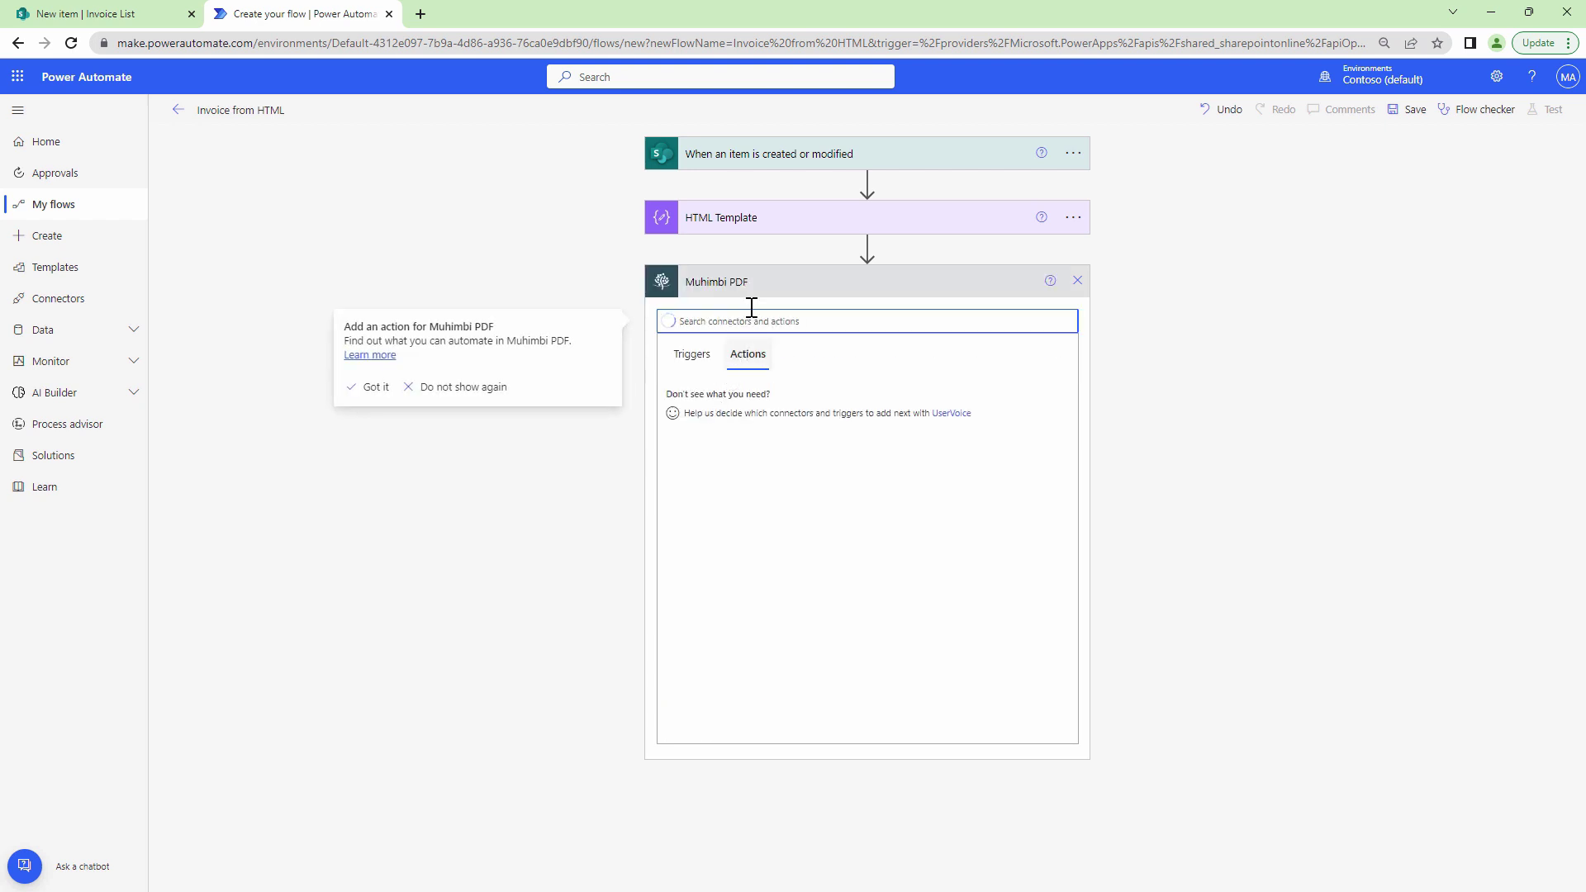
pyautogui.write('HTML')
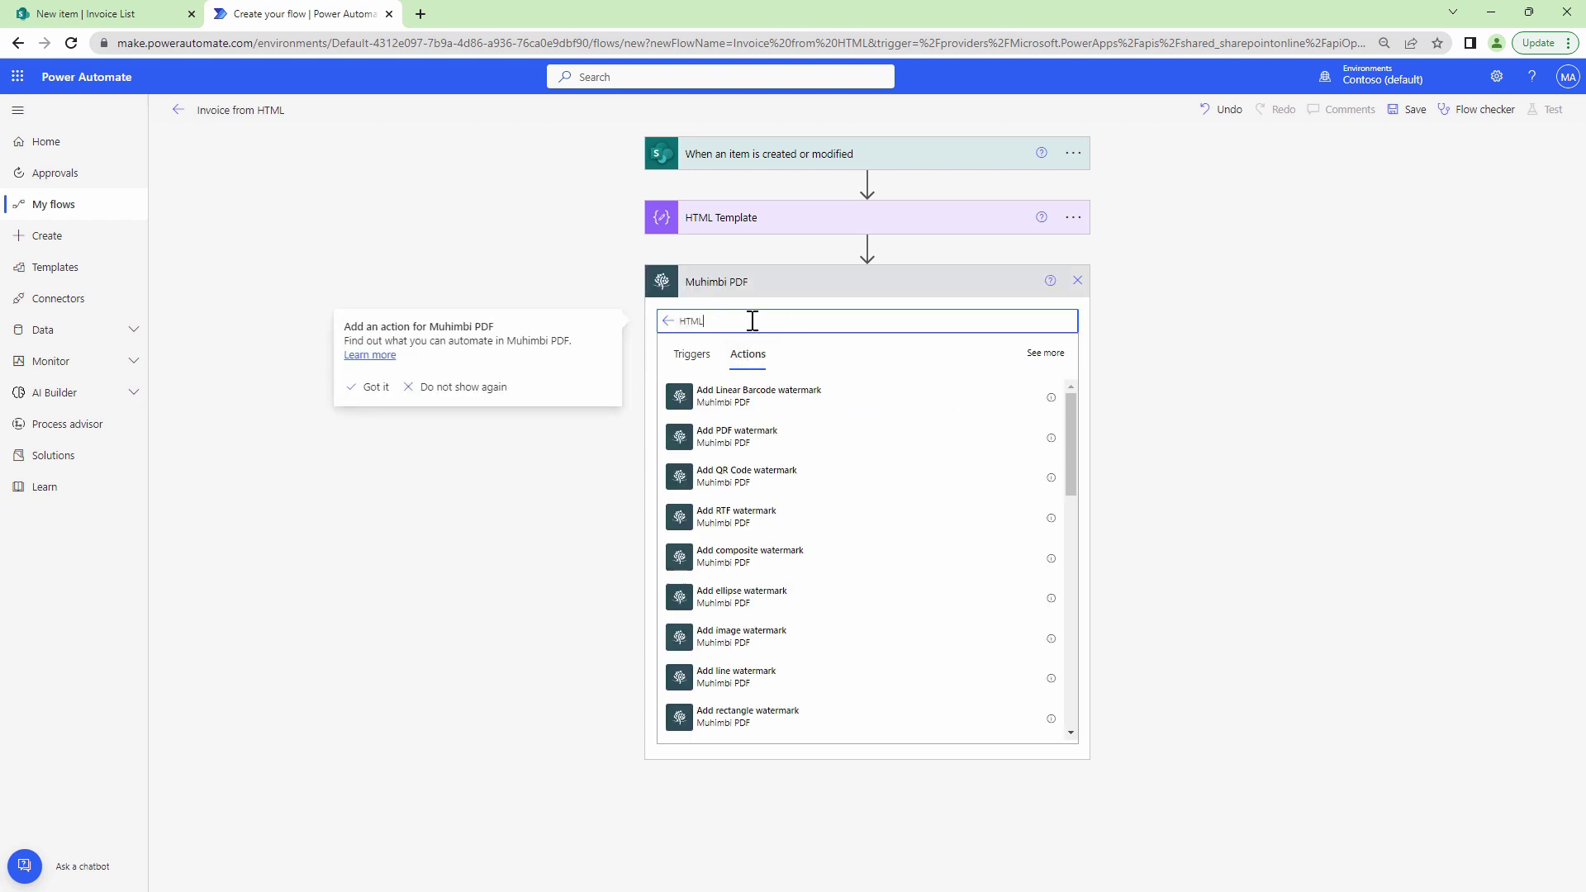
pyautogui.click(767, 395)
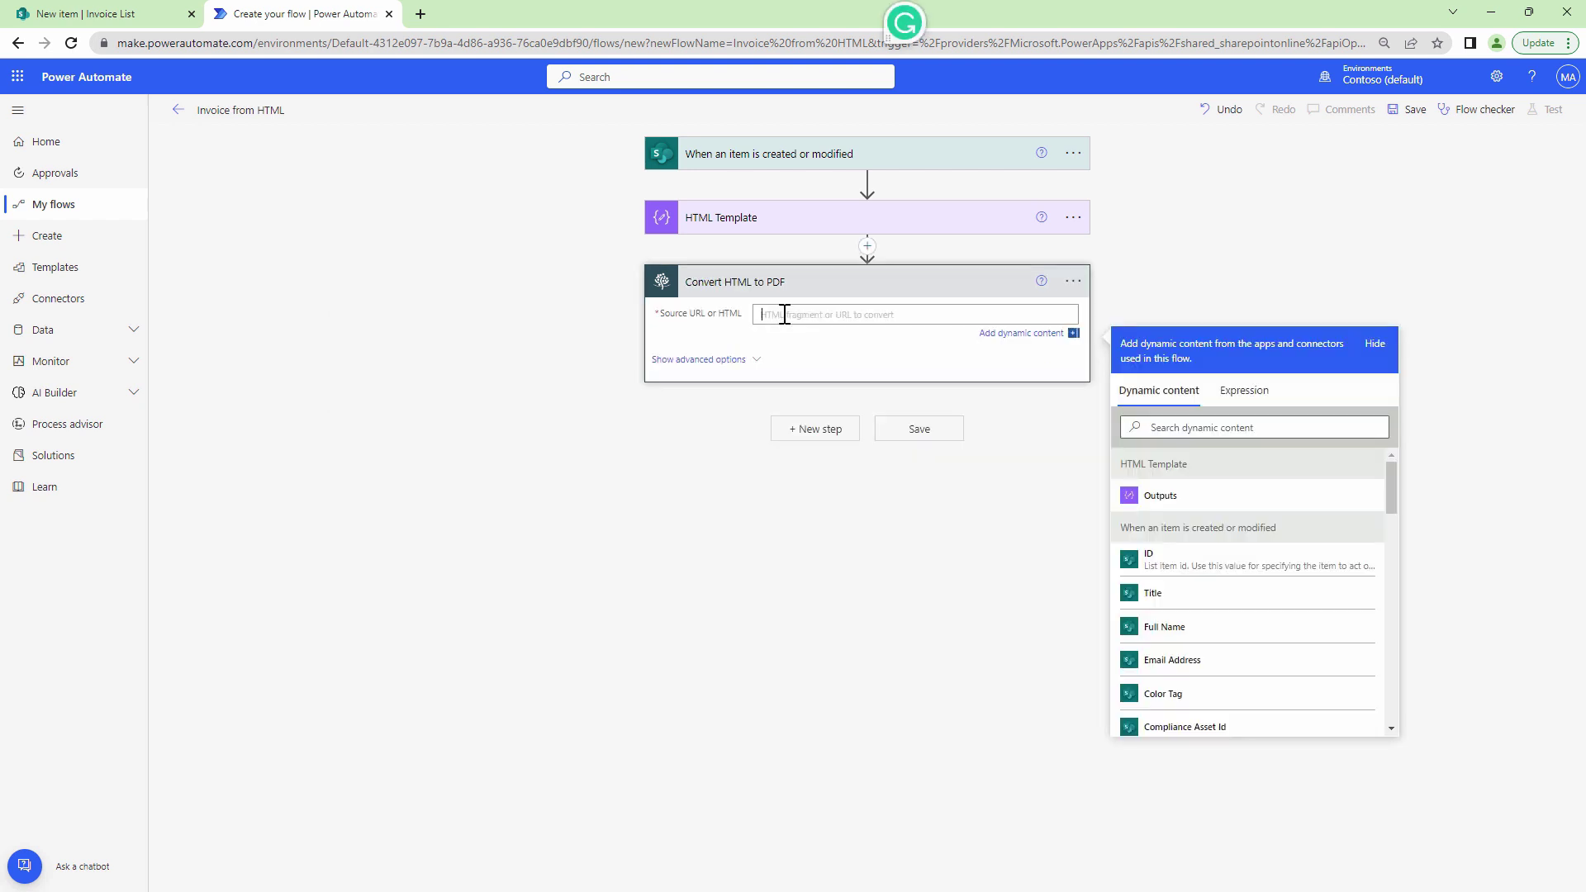
pyautogui.click(1126, 496)
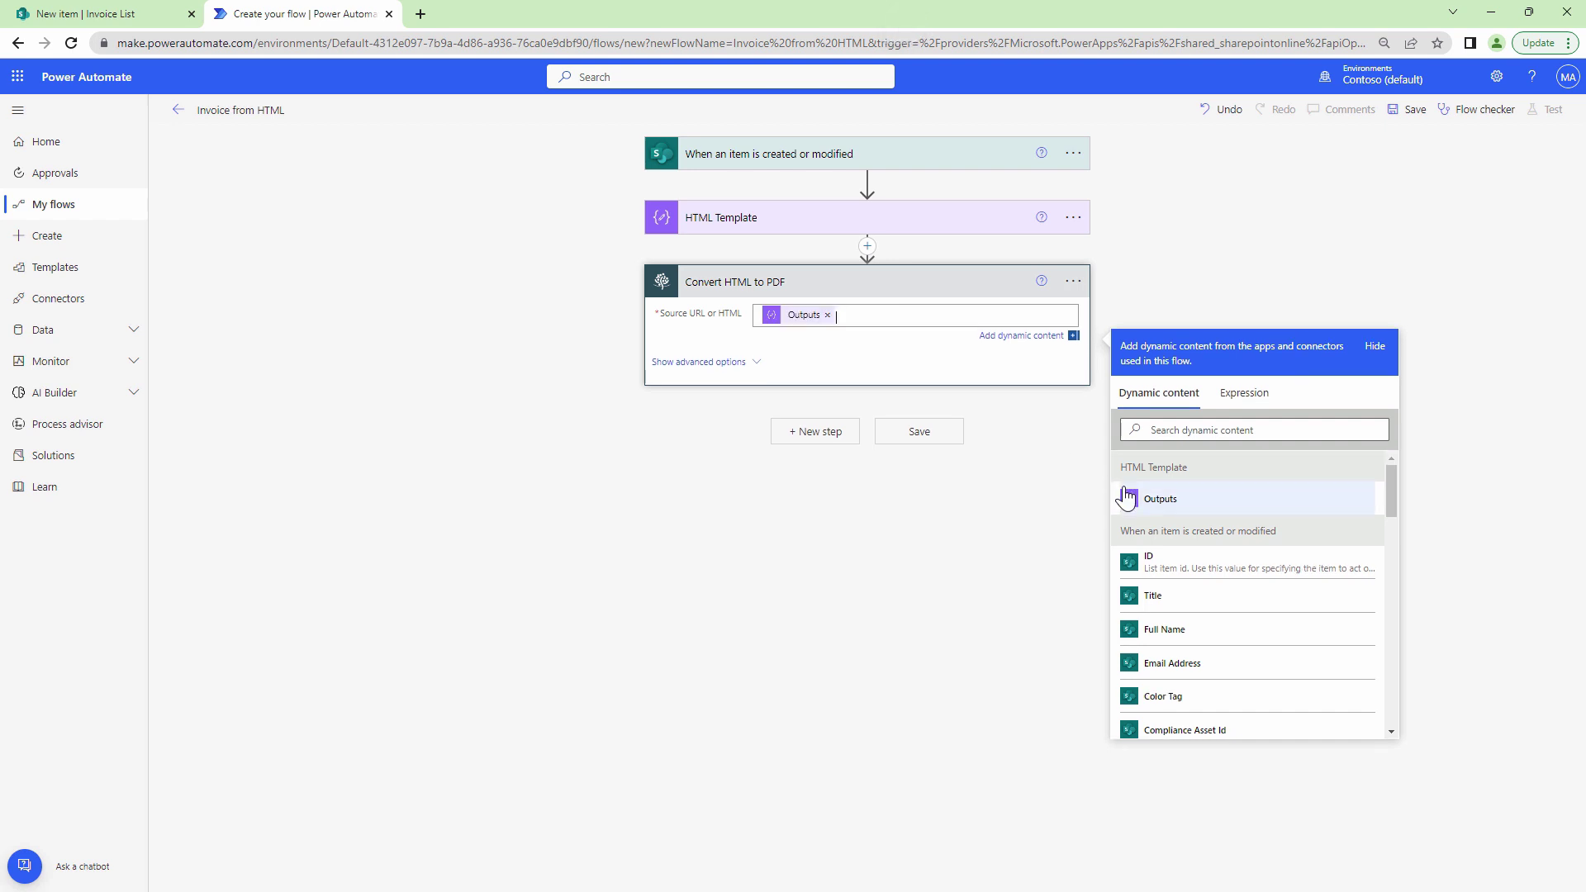
# Add a SharePoint Create file action targeting the Communication site's /Invoices folder.
pyautogui.click(818, 432)
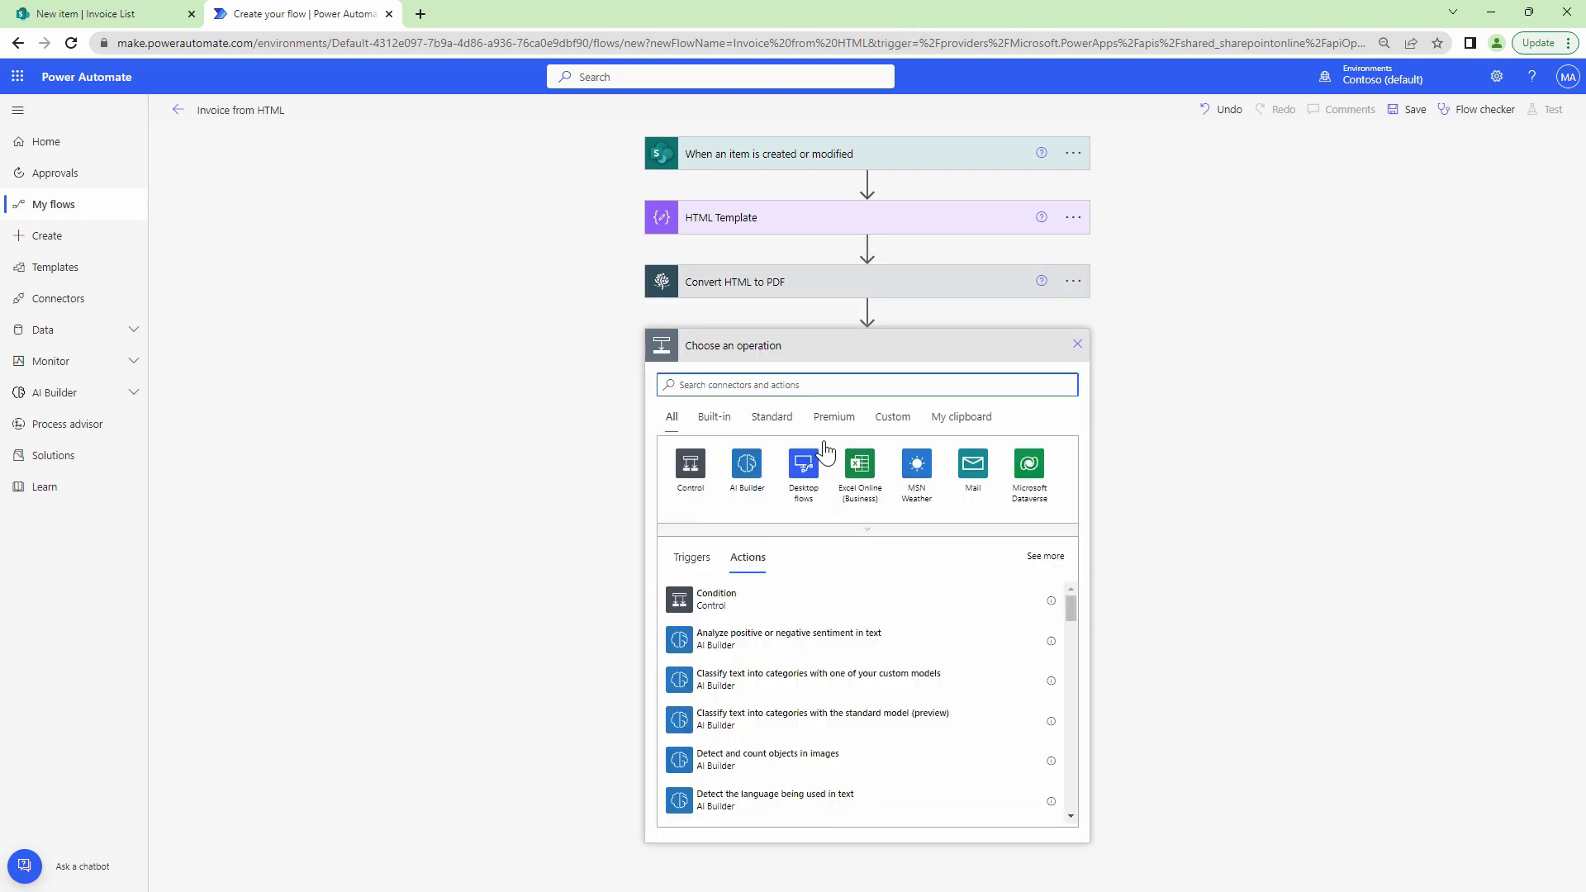
pyautogui.write('create')
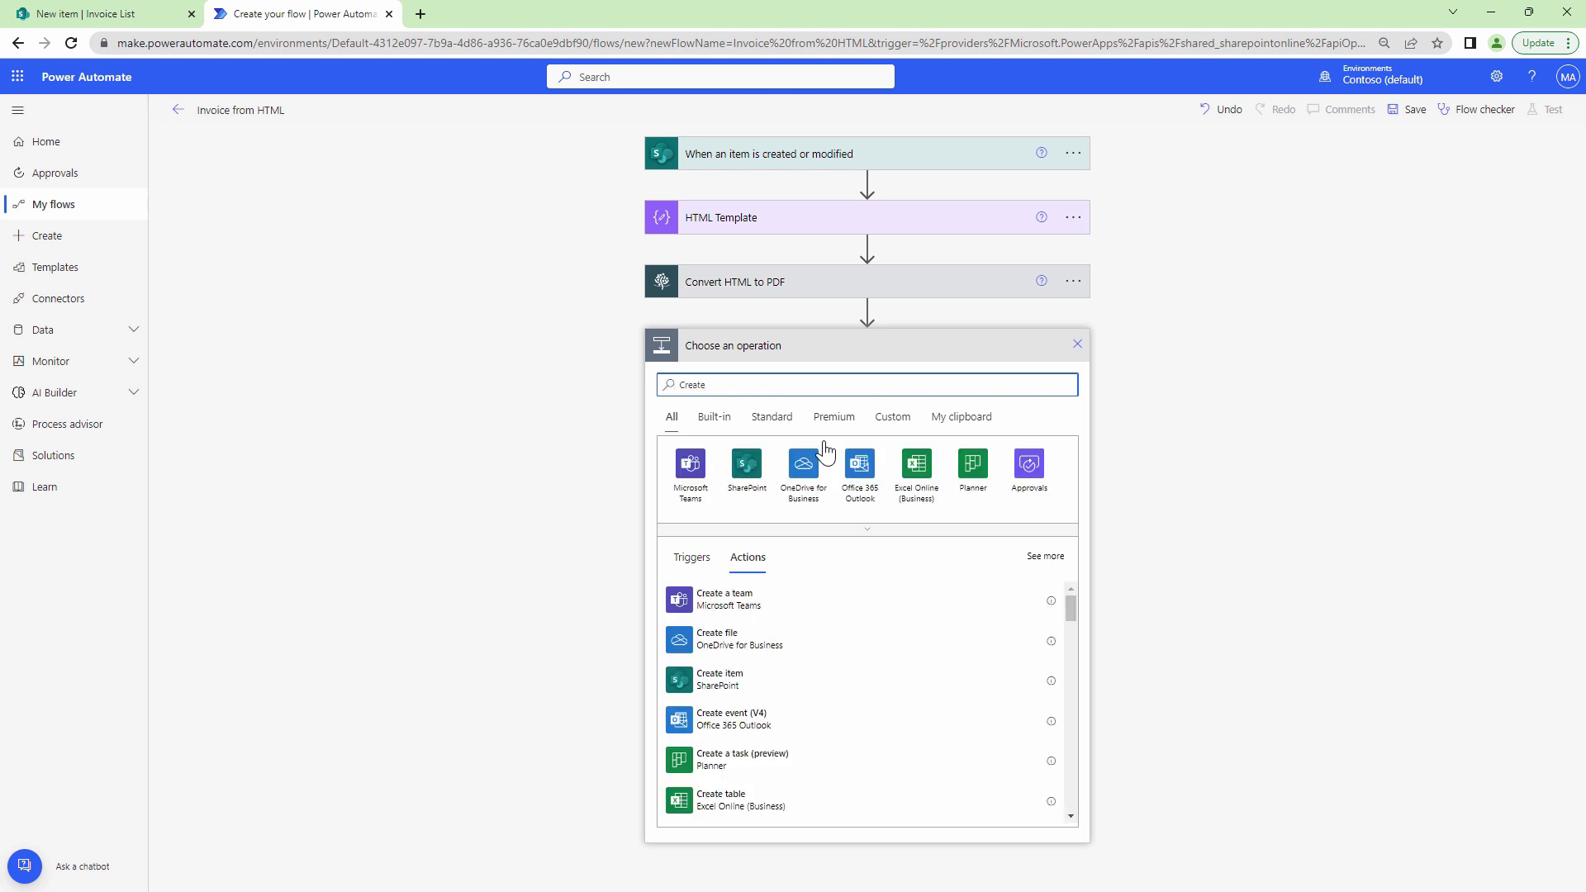
pyautogui.click(747, 462)
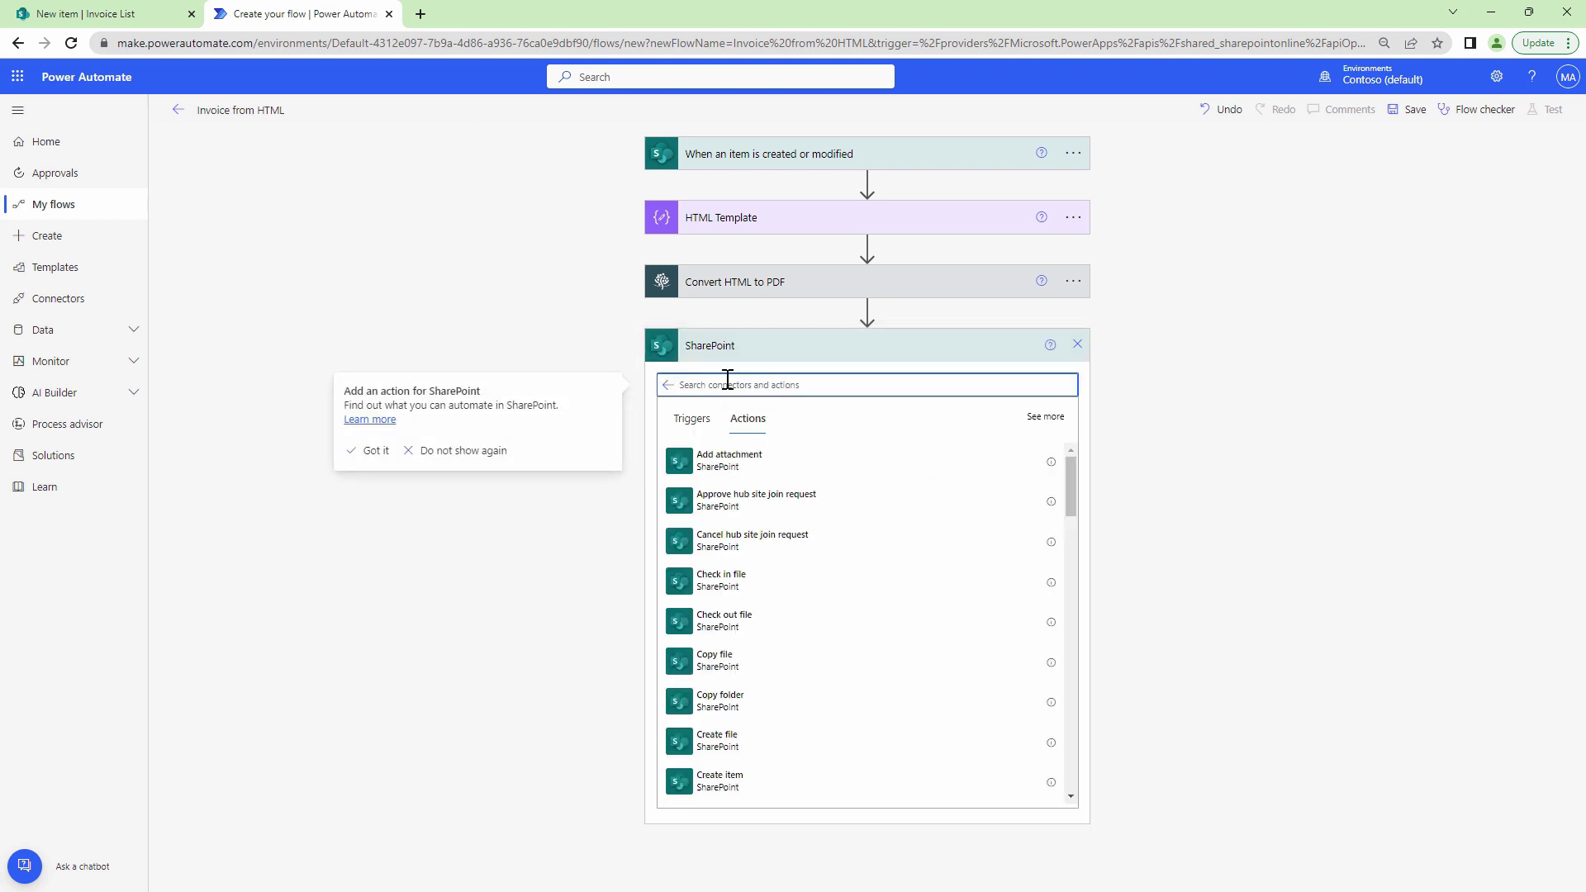
pyautogui.write('create')
pyautogui.click(801, 582)
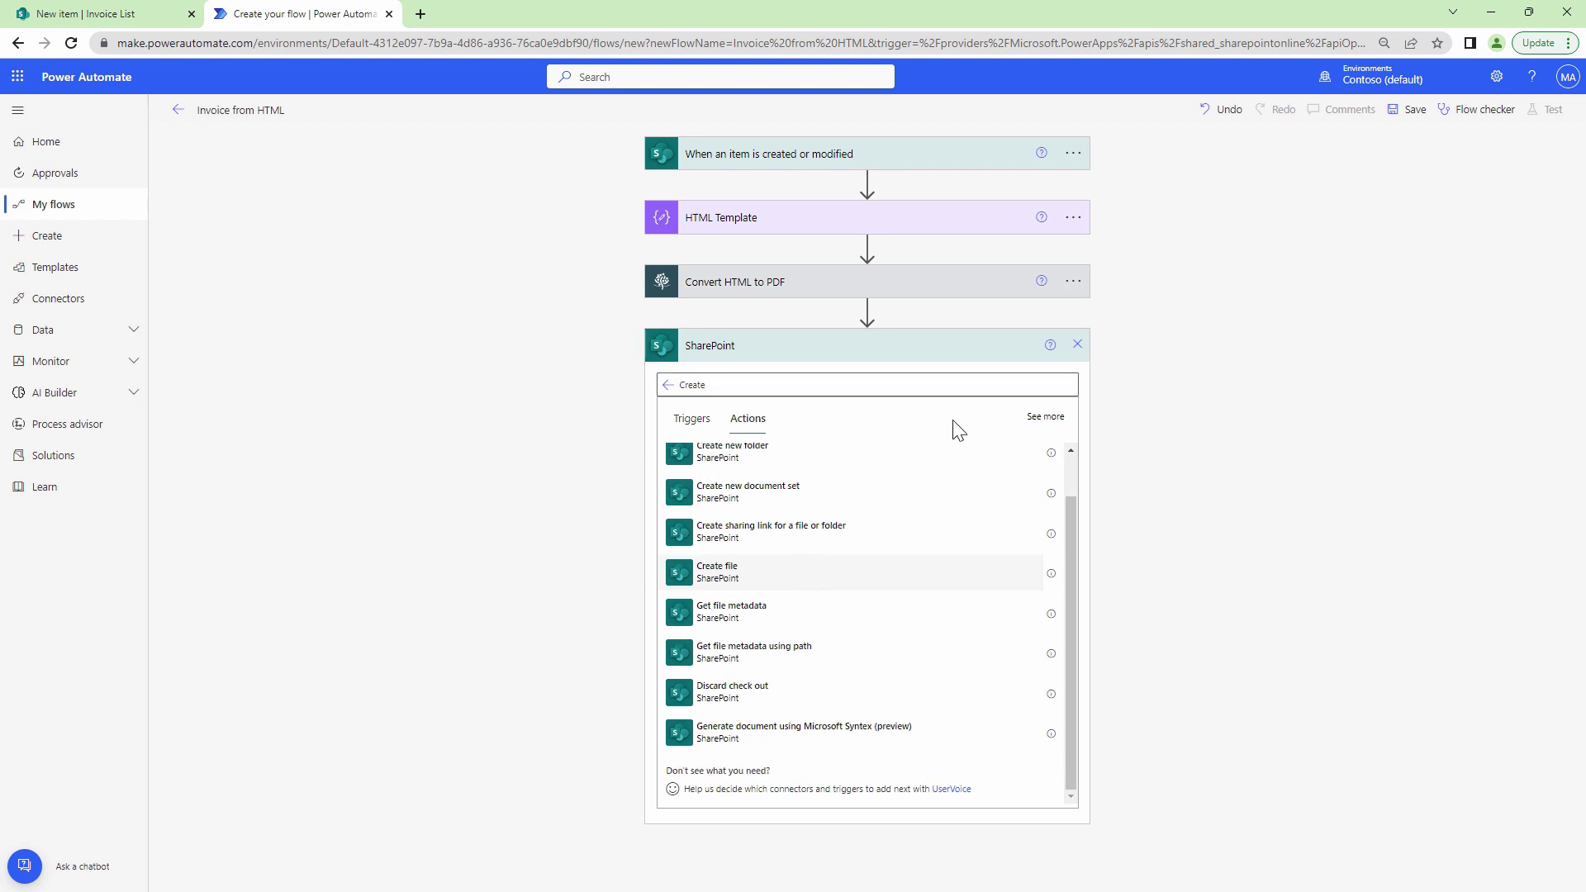
pyautogui.click(1061, 382)
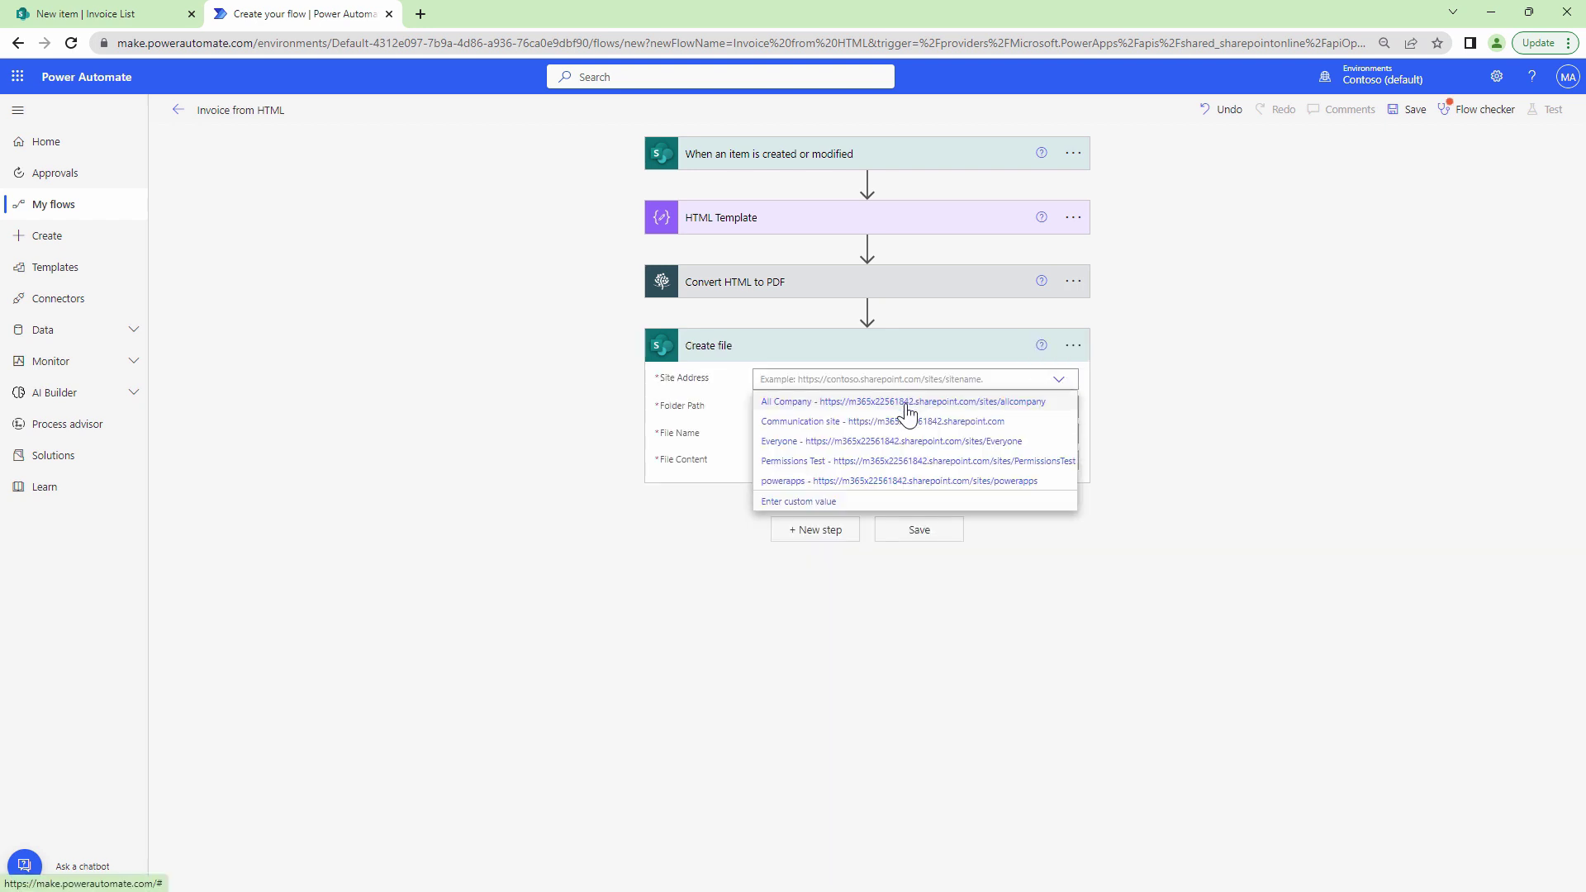
pyautogui.click(908, 422)
pyautogui.click(1065, 413)
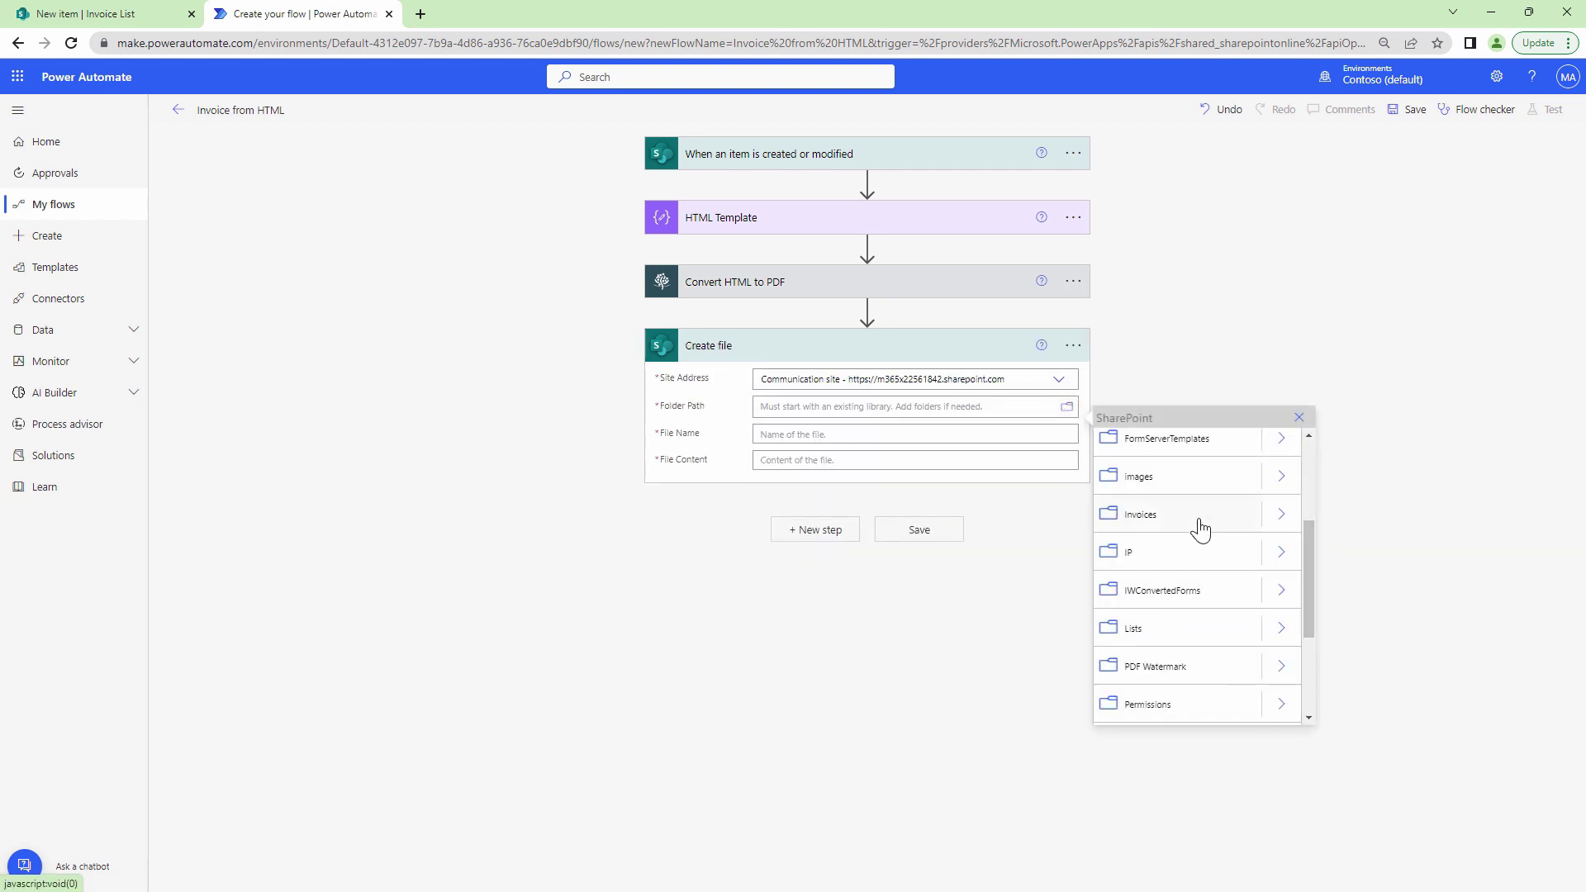
pyautogui.click(842, 510)
# Name the file 'Invoice Number_Full Name.pdf' and set its content to the Processed file content.
pyautogui.click(786, 443)
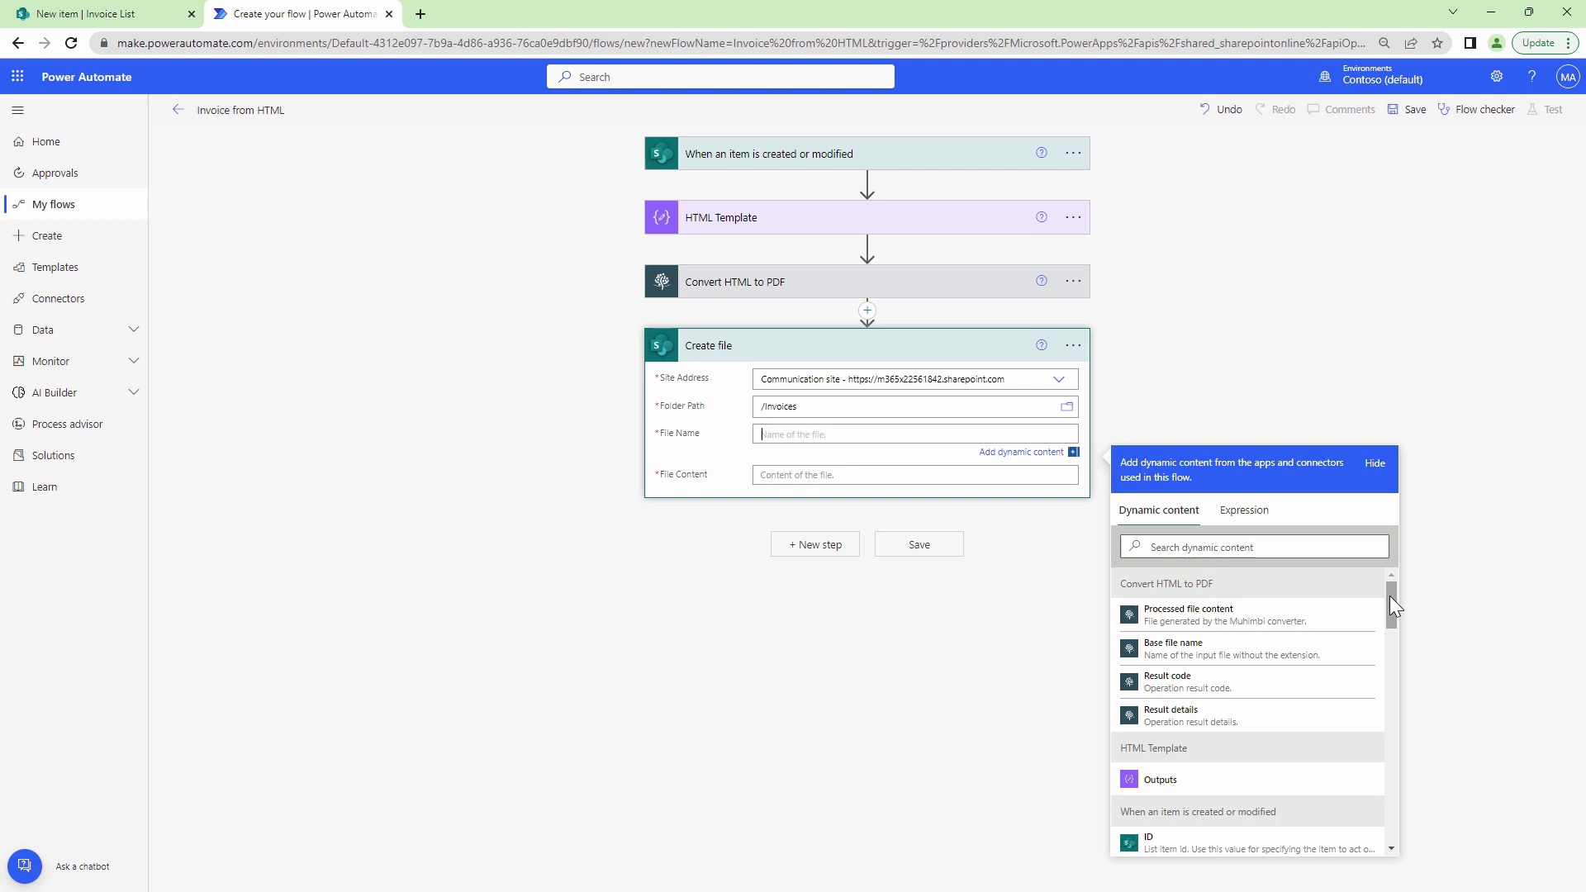
pyautogui.click(1292, 546)
pyautogui.write('Invoic')
pyautogui.click(1229, 618)
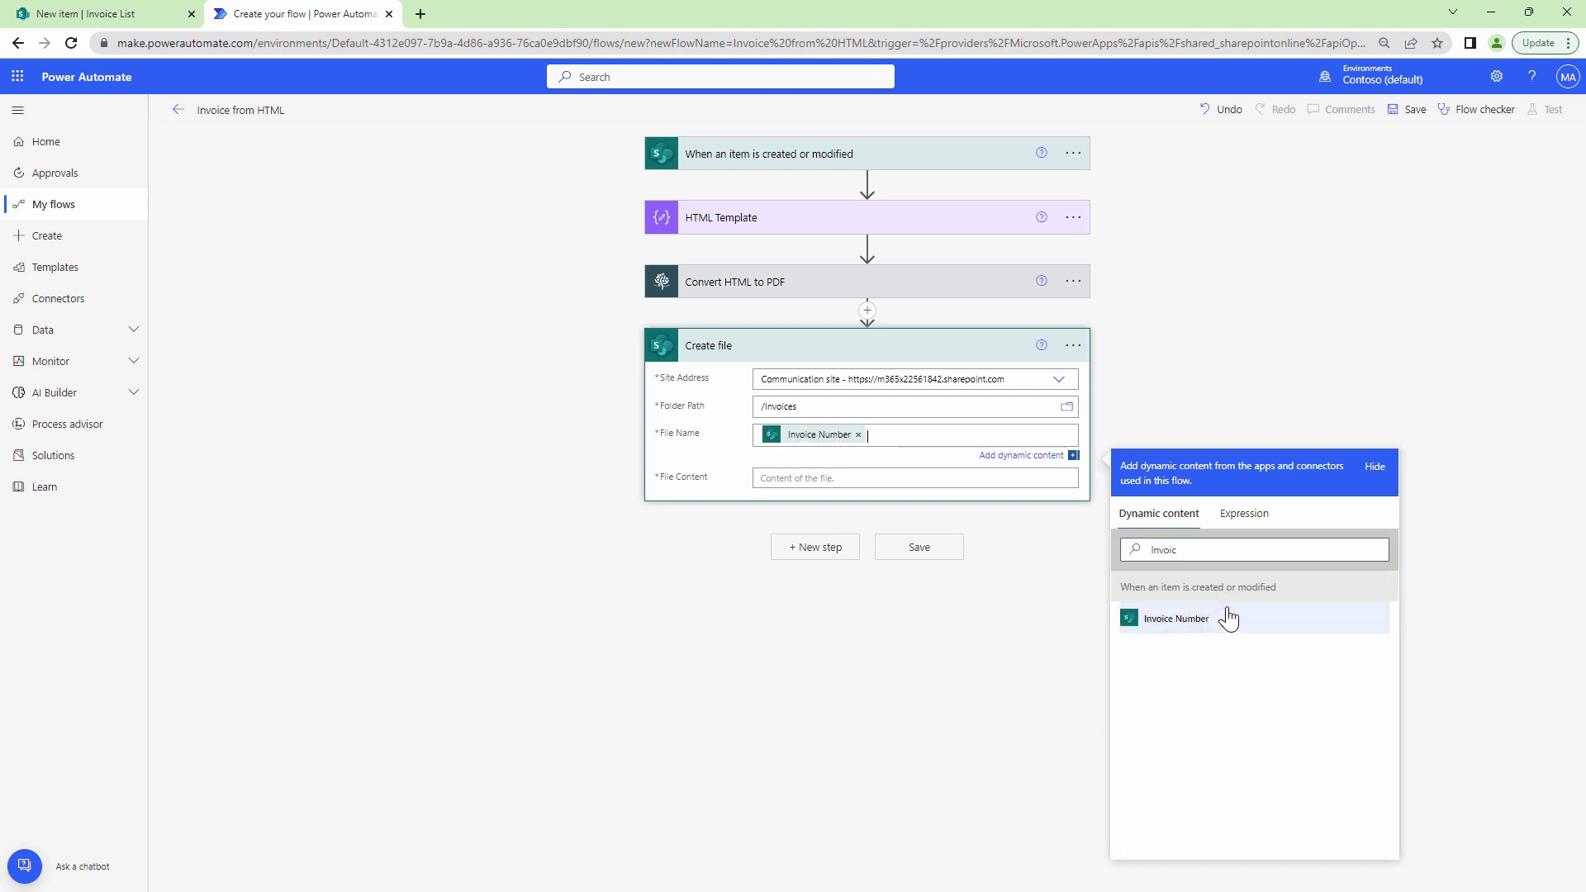
pyautogui.write('_')
pyautogui.click(1257, 548)
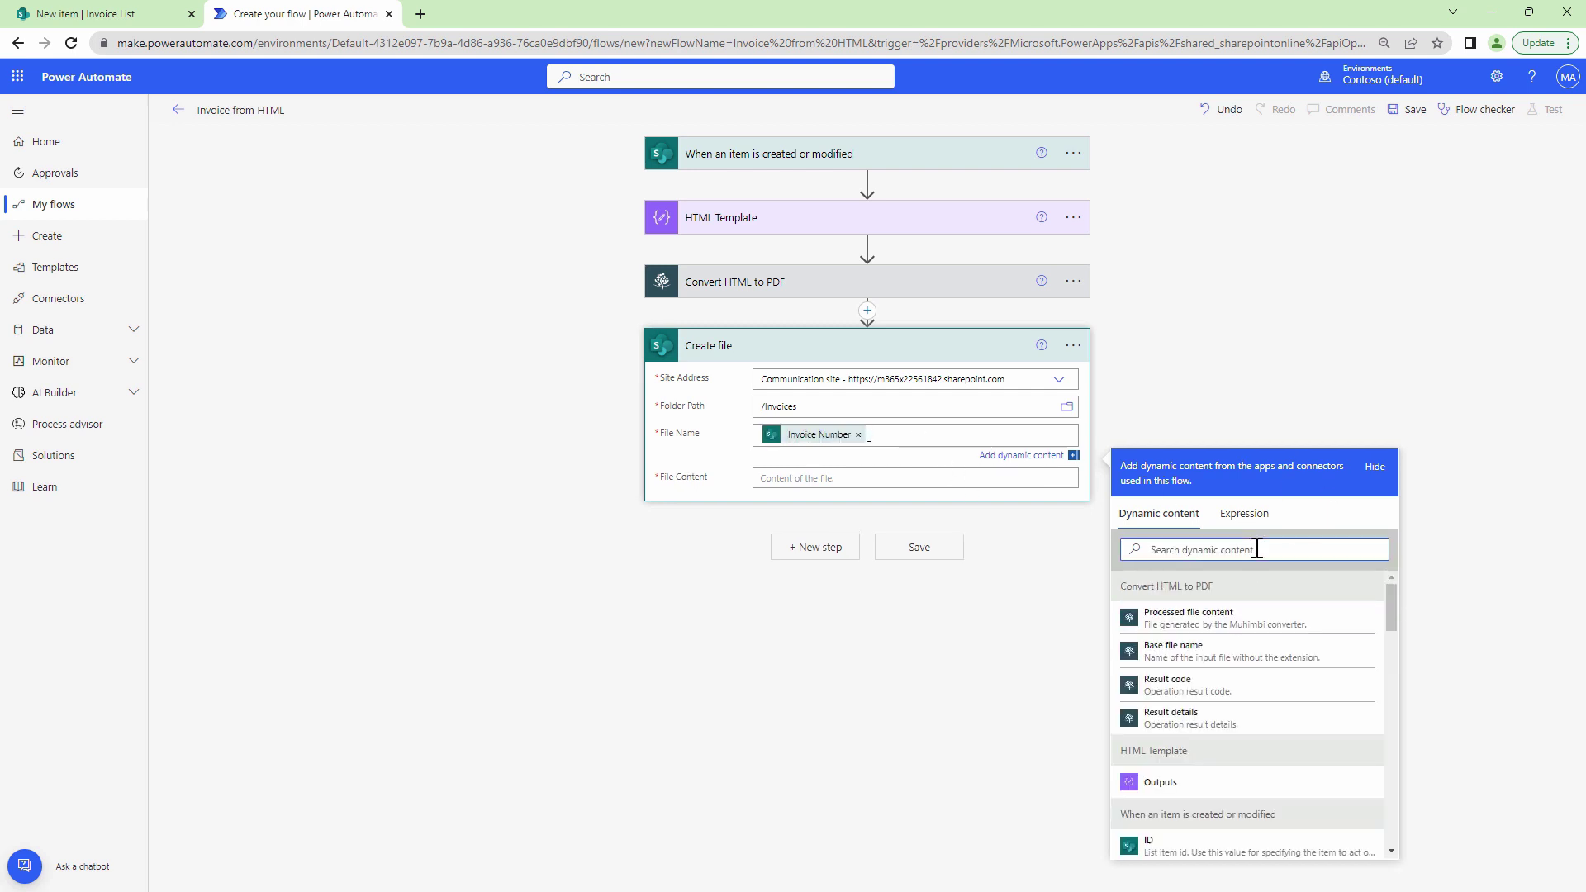
pyautogui.write('Full')
pyautogui.click(1173, 617)
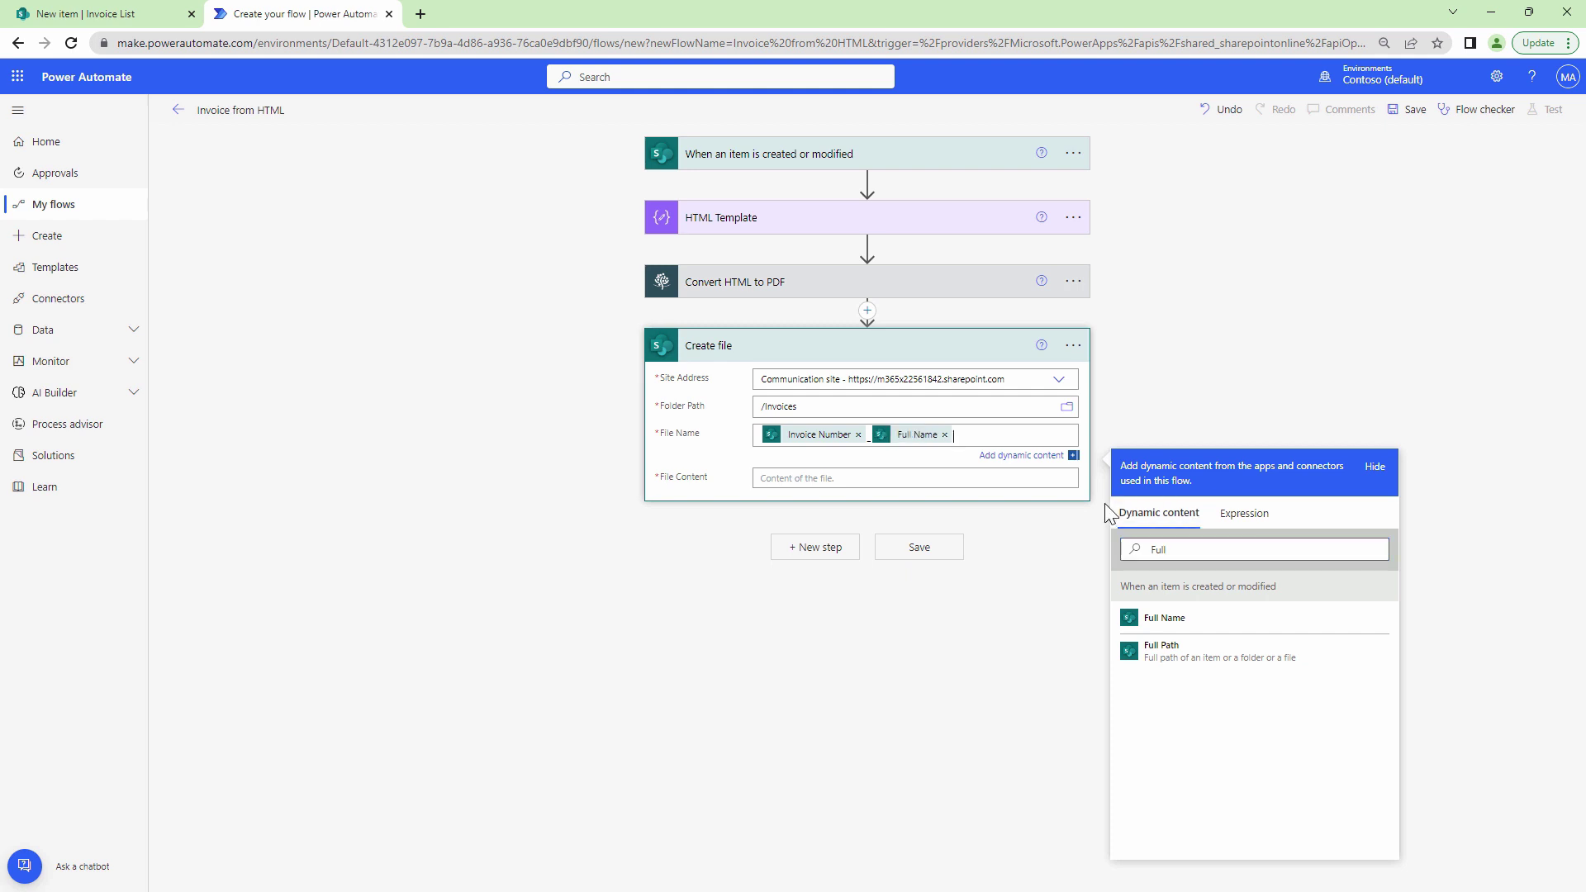
pyautogui.write('.pdf')
pyautogui.click(1006, 483)
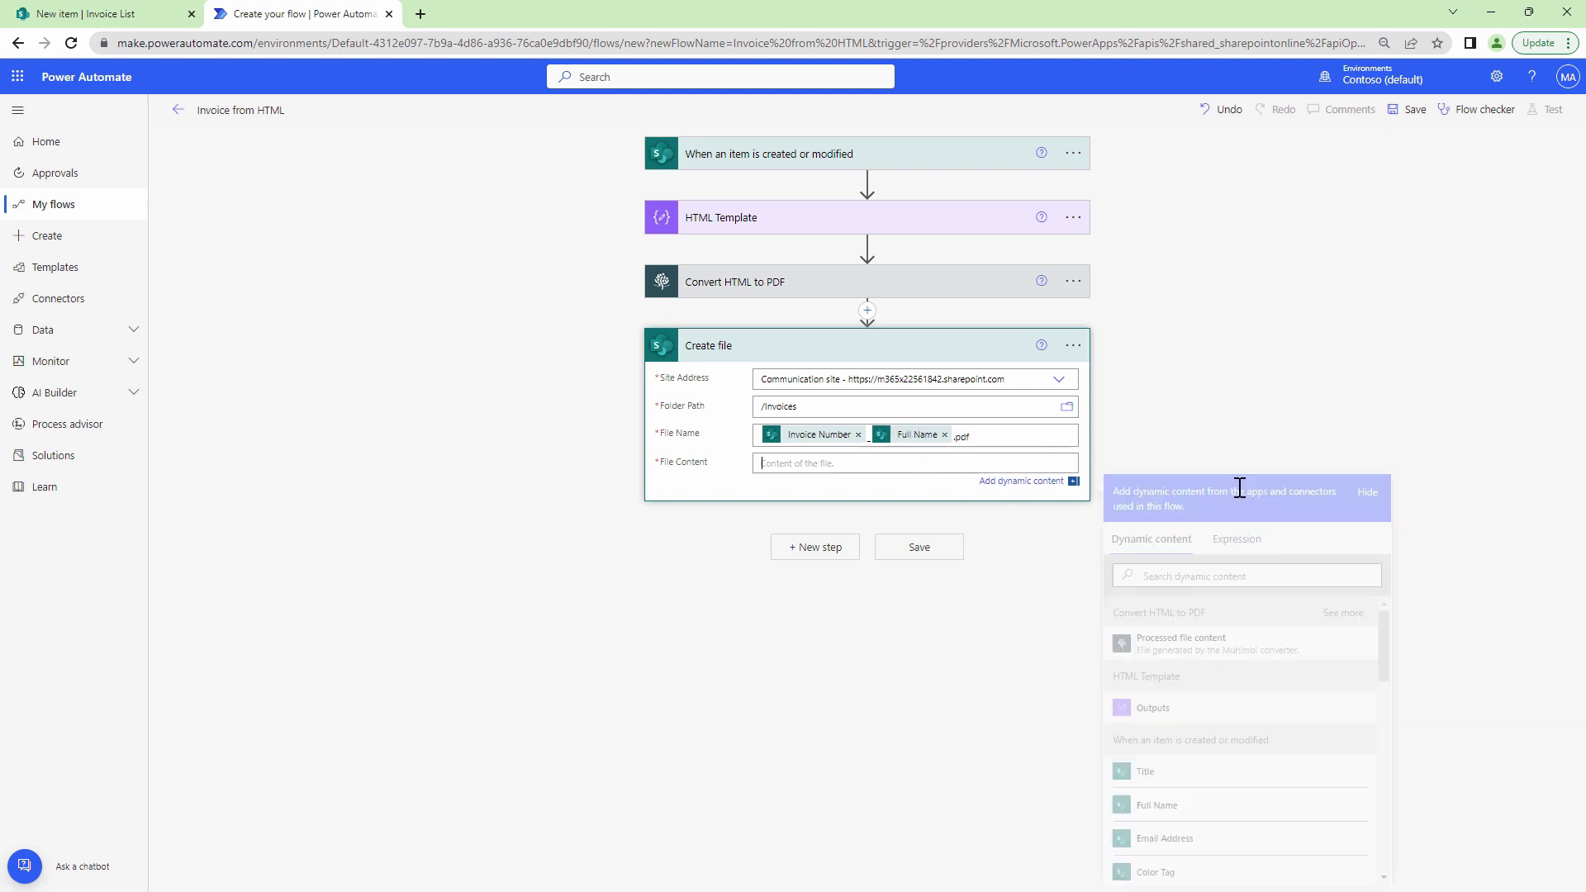
pyautogui.click(1206, 653)
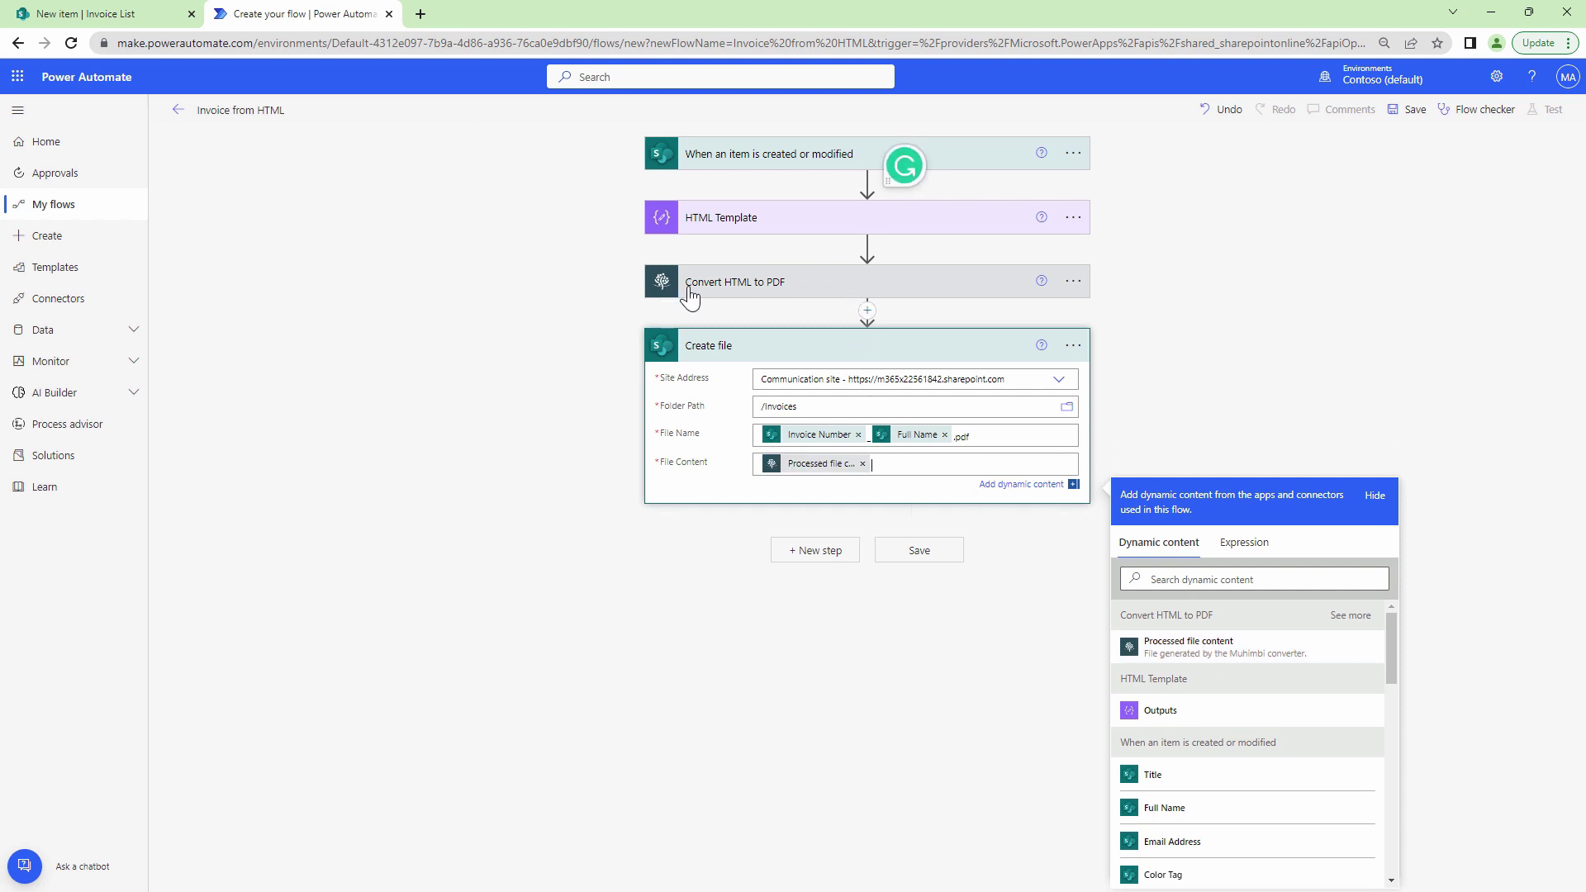
# Save the Invoice from HTML flow and start a manual test that waits for a list item change.
pyautogui.click(1410, 111)
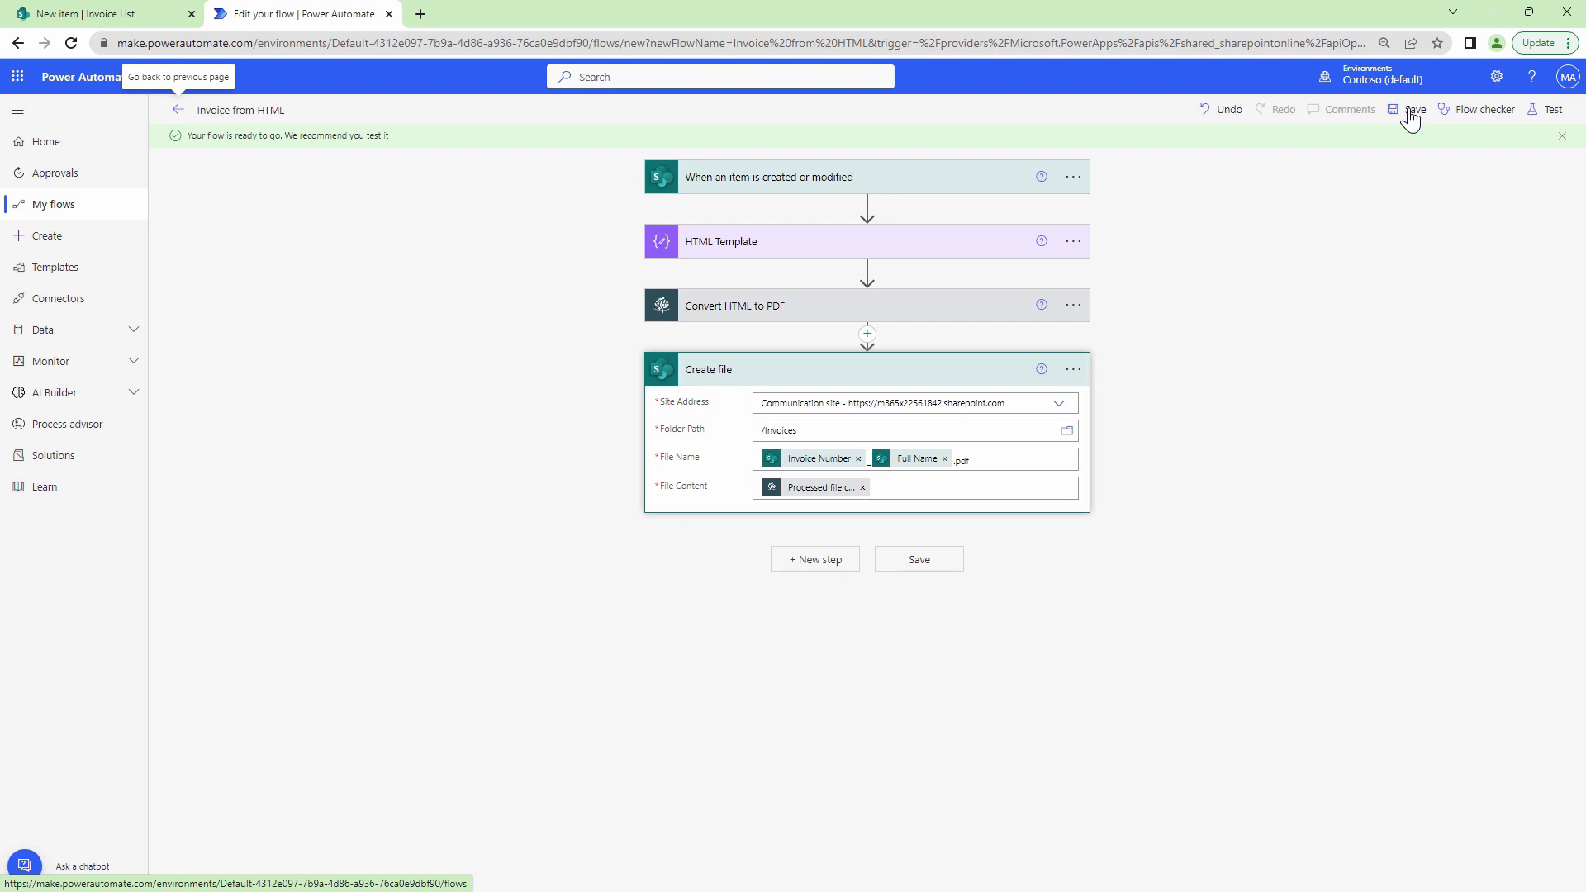
pyautogui.click(1547, 111)
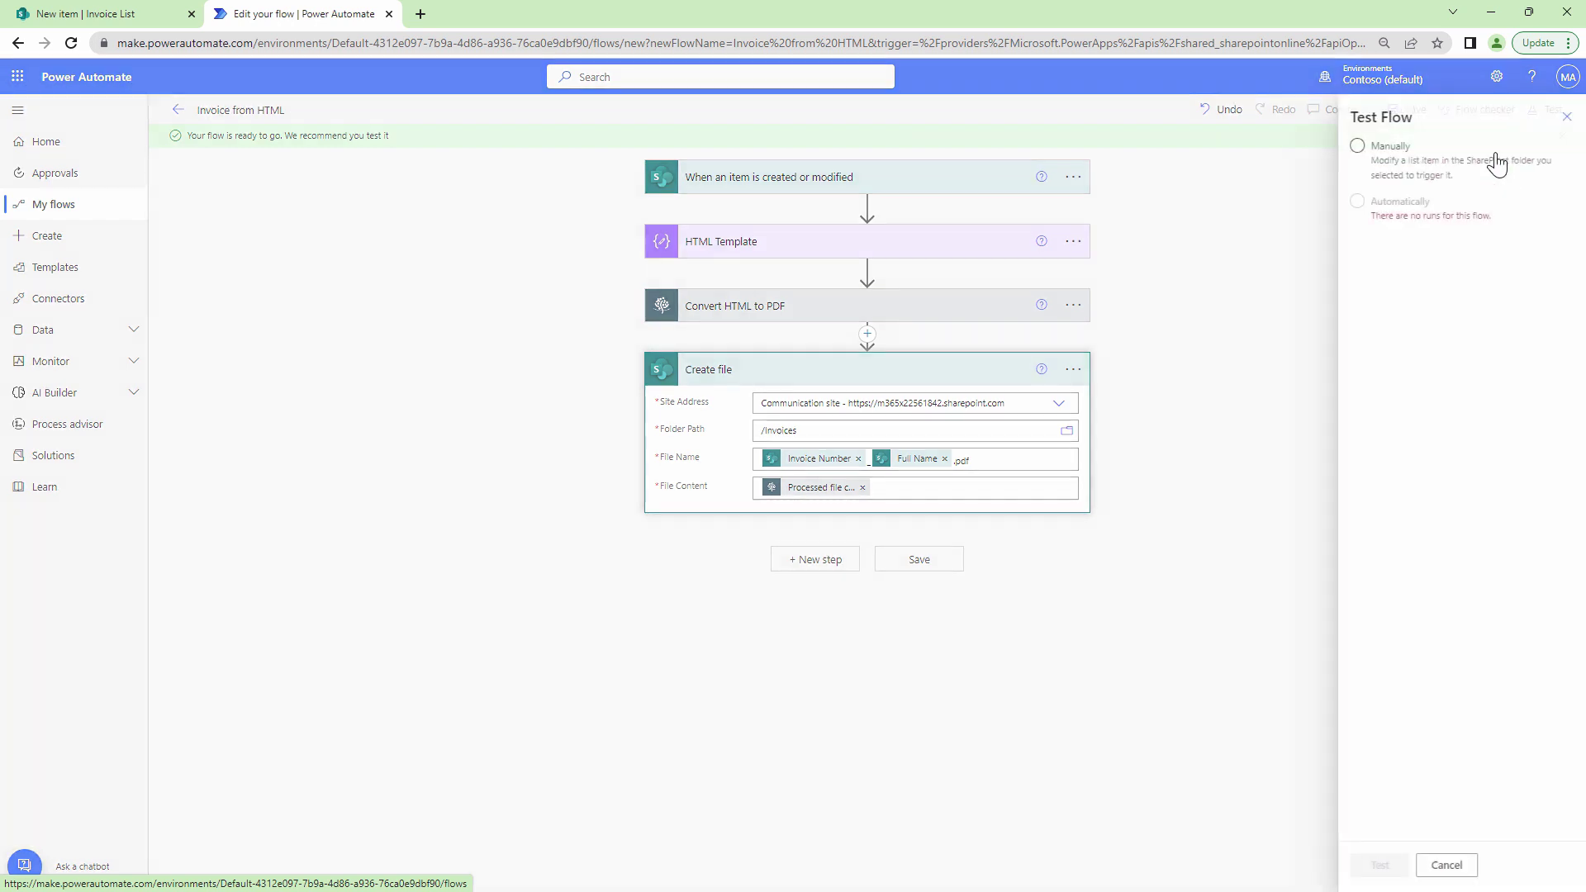
pyautogui.click(1372, 161)
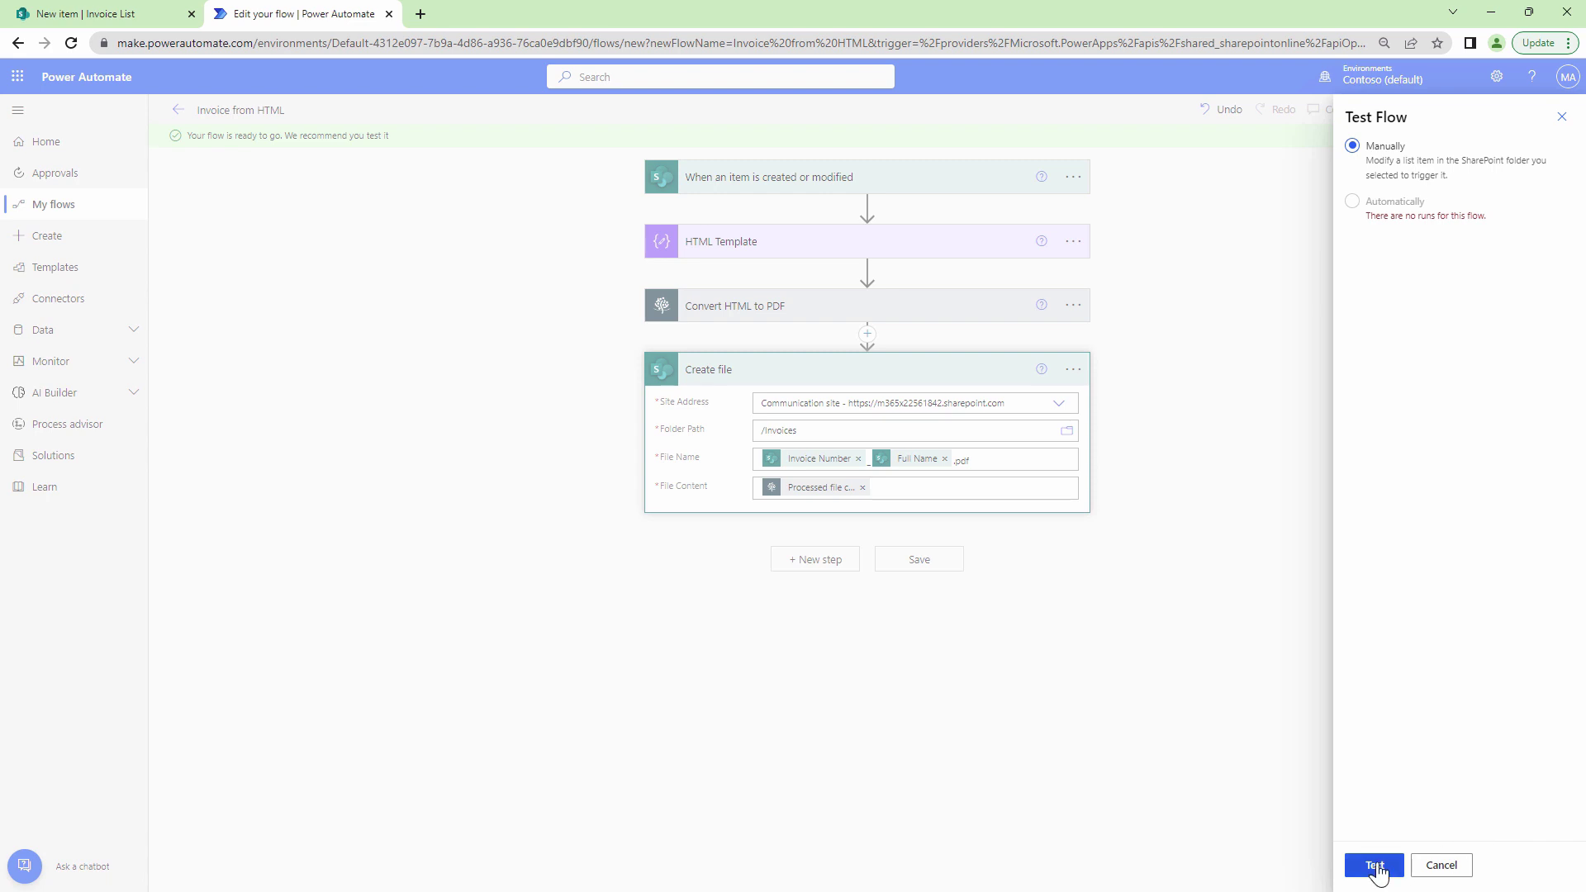
pyautogui.click(1375, 866)
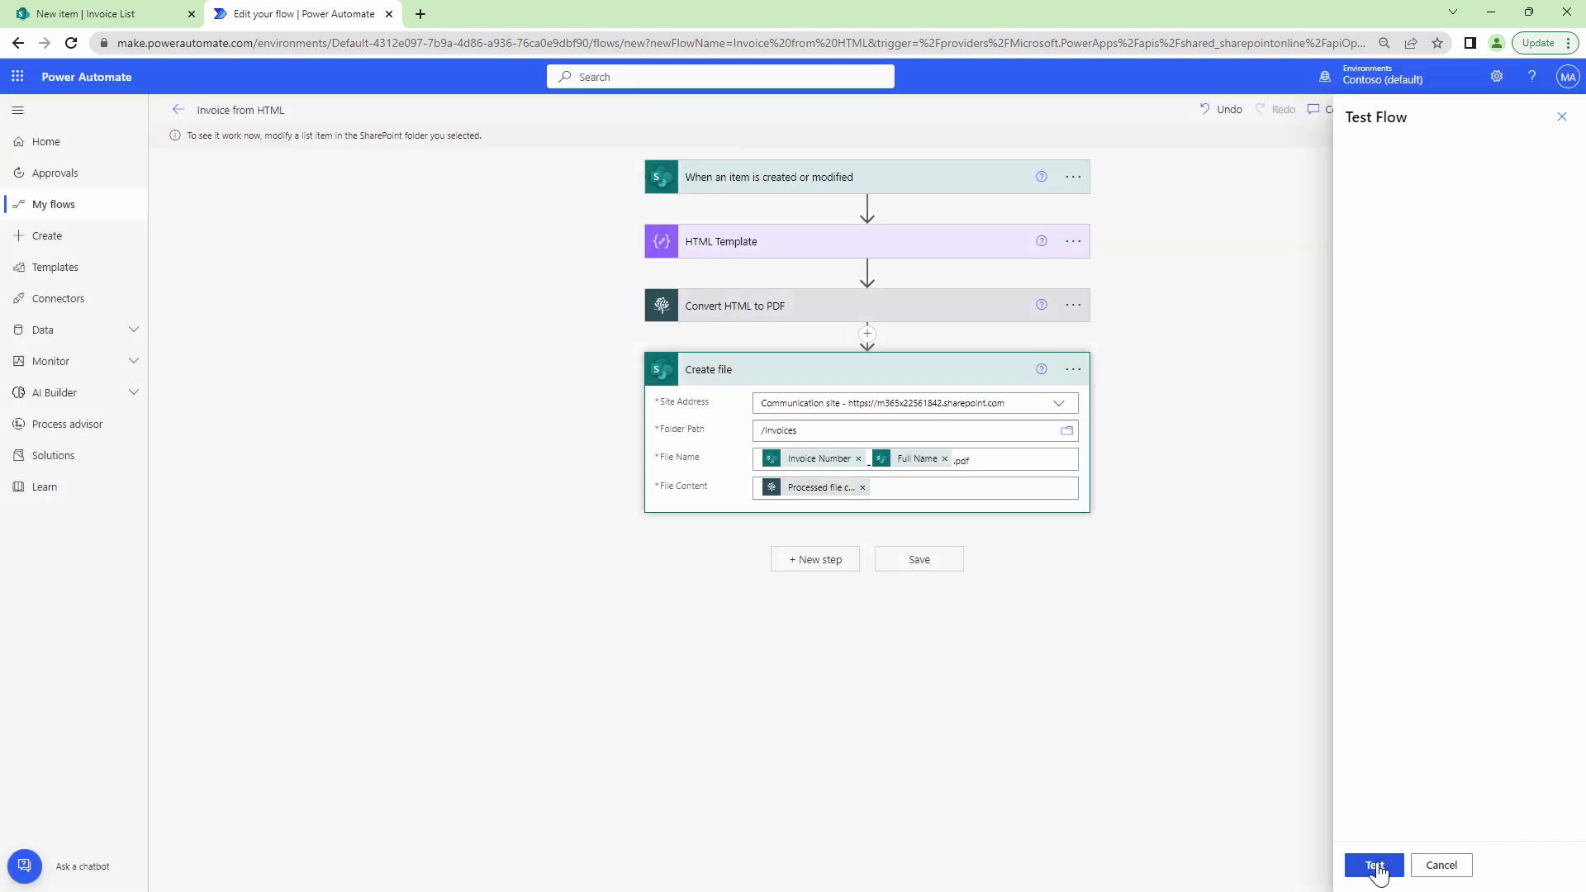
# Start a new Invoice List item titled Test with invoice number 123456 and the customer's full name.
pyautogui.click(64, 20)
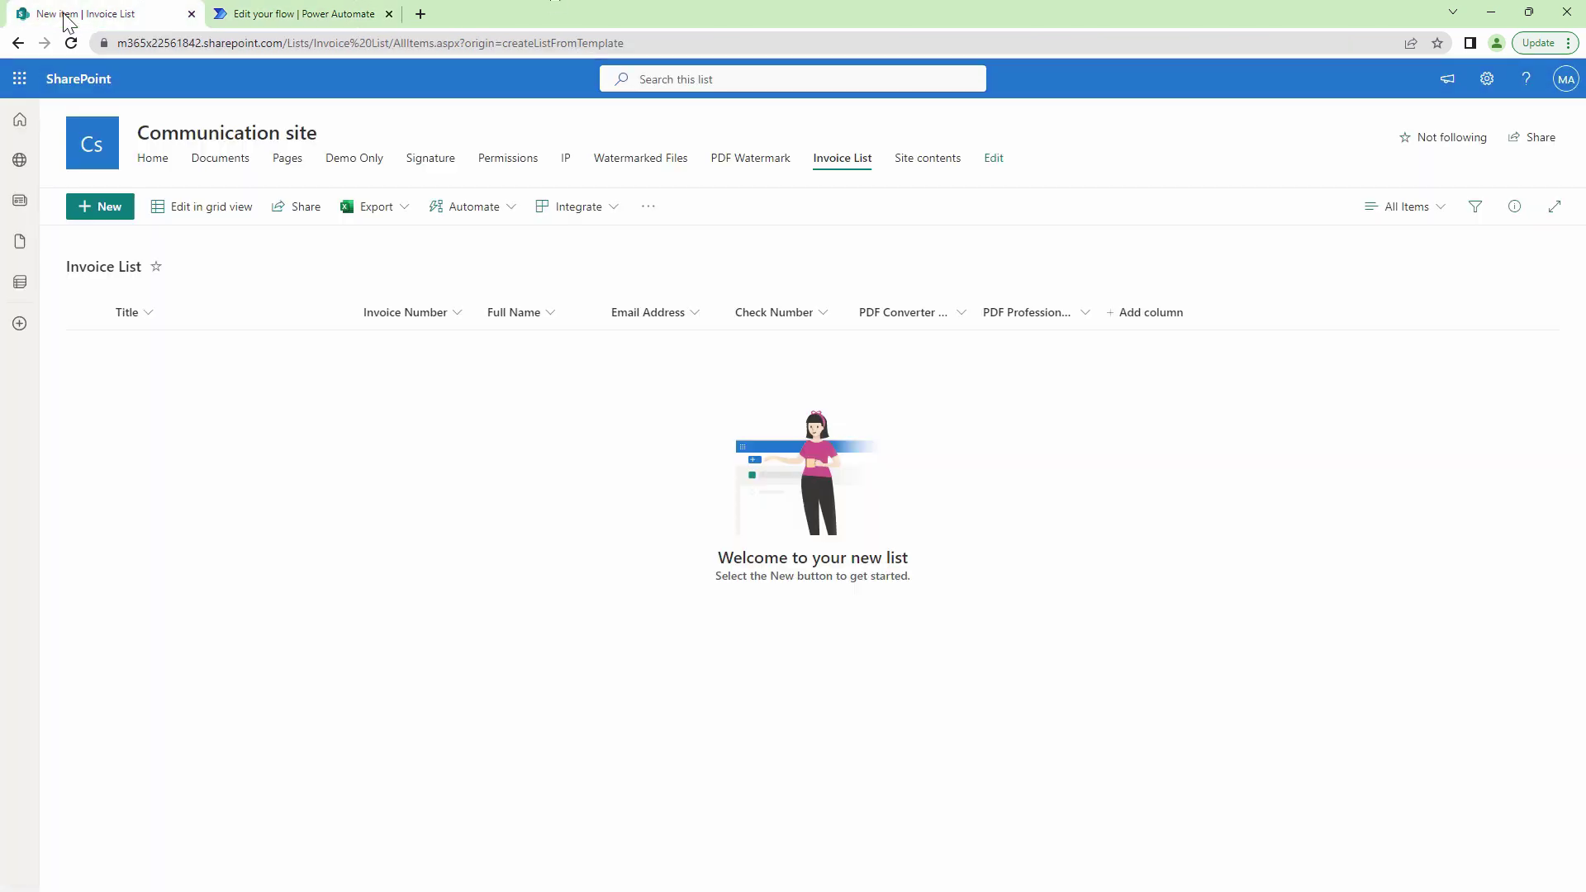
pyautogui.click(121, 213)
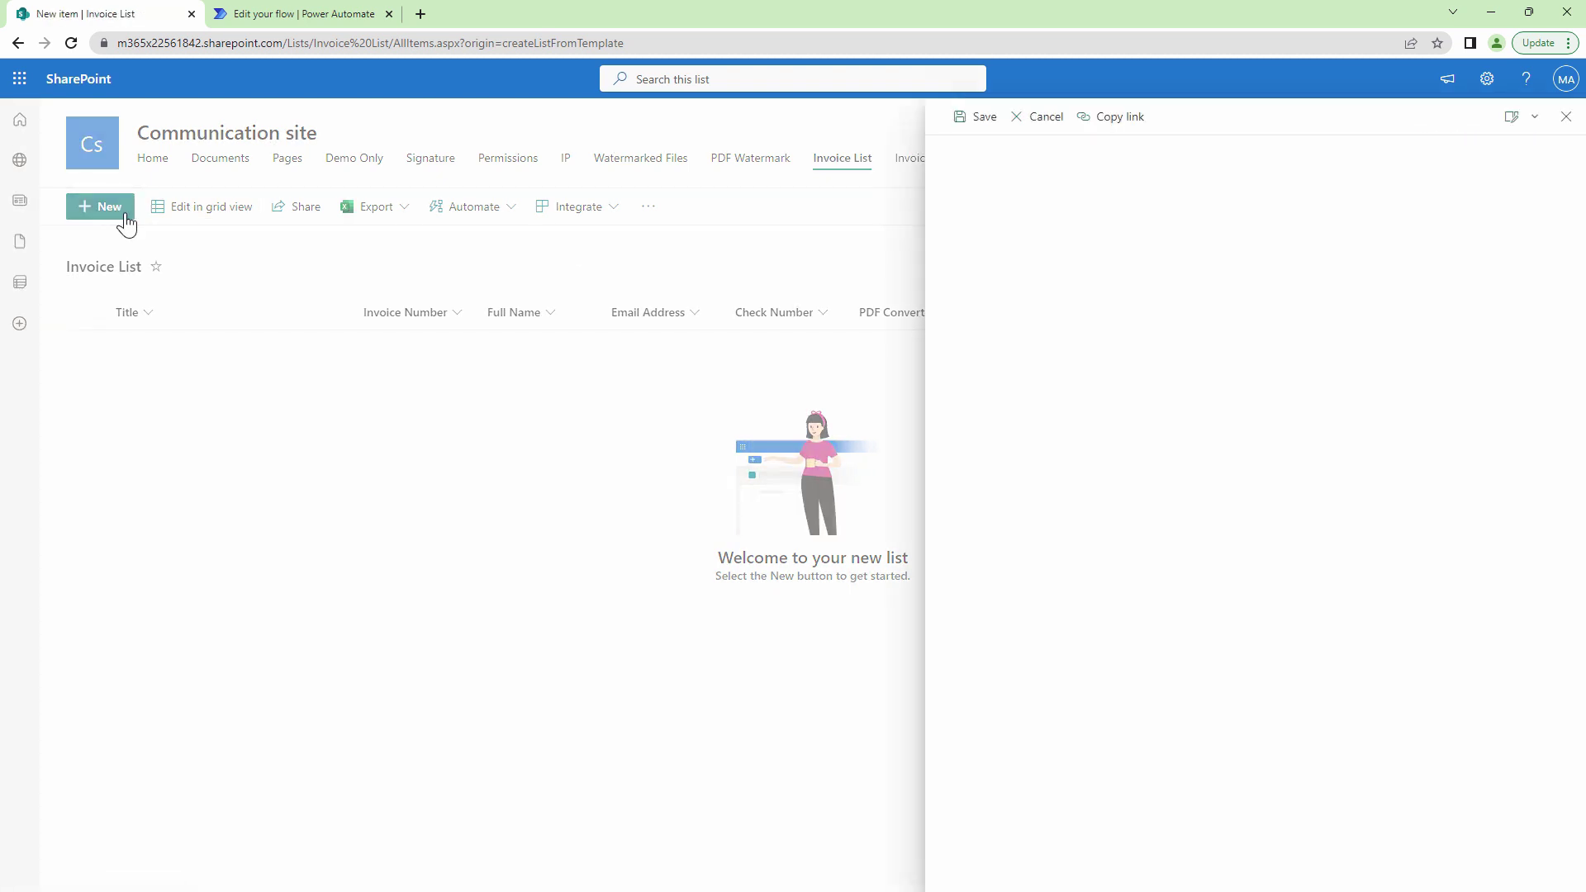
pyautogui.write('Test')
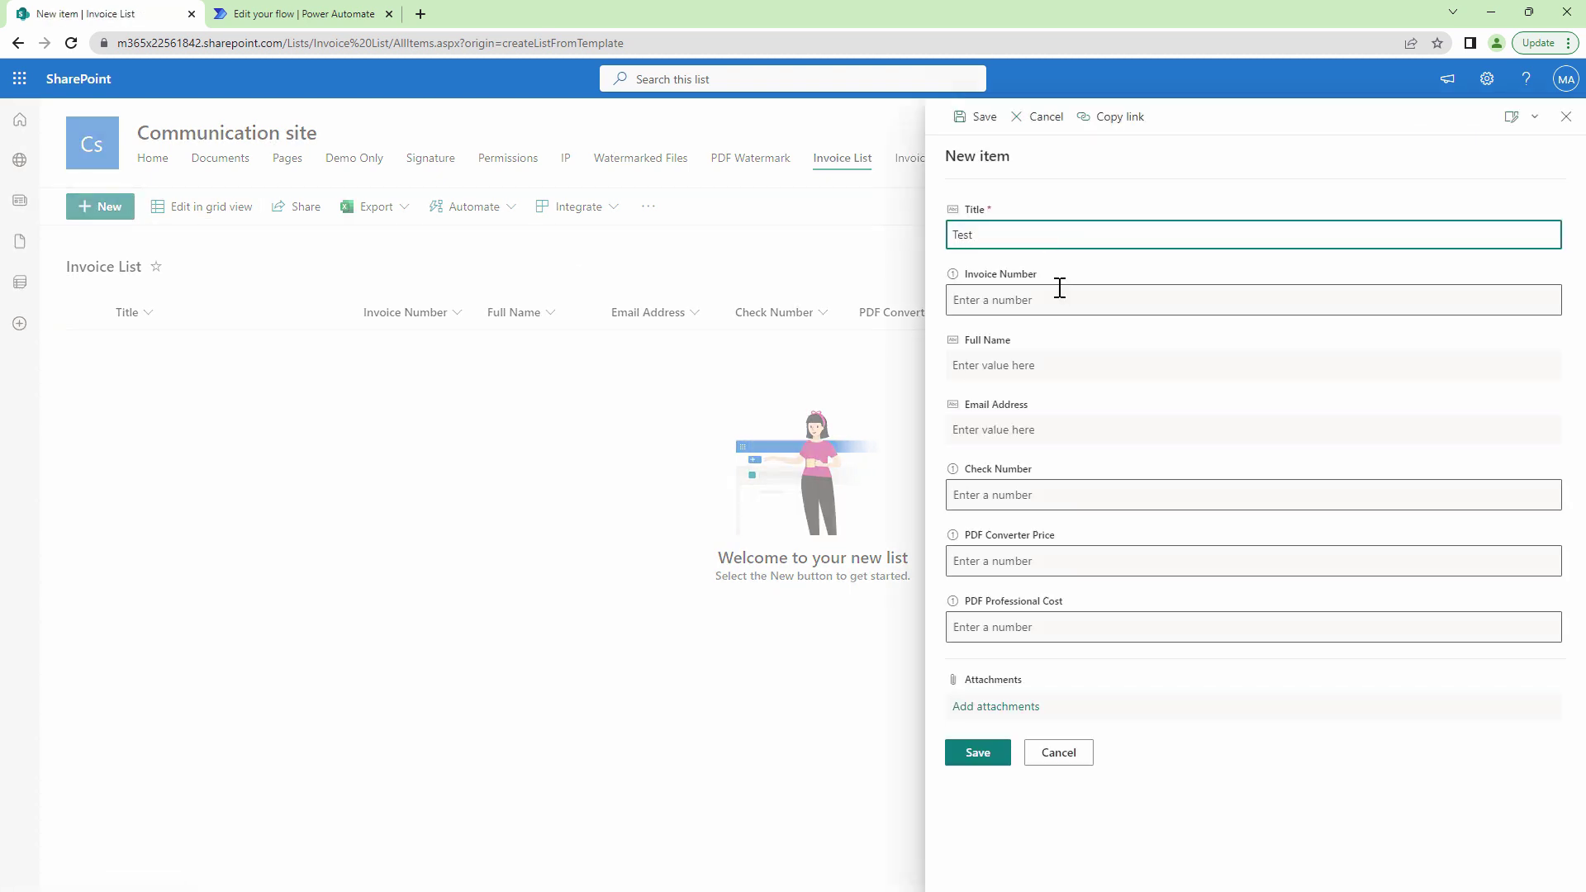
pyautogui.click(1057, 299)
pyautogui.write('123456')
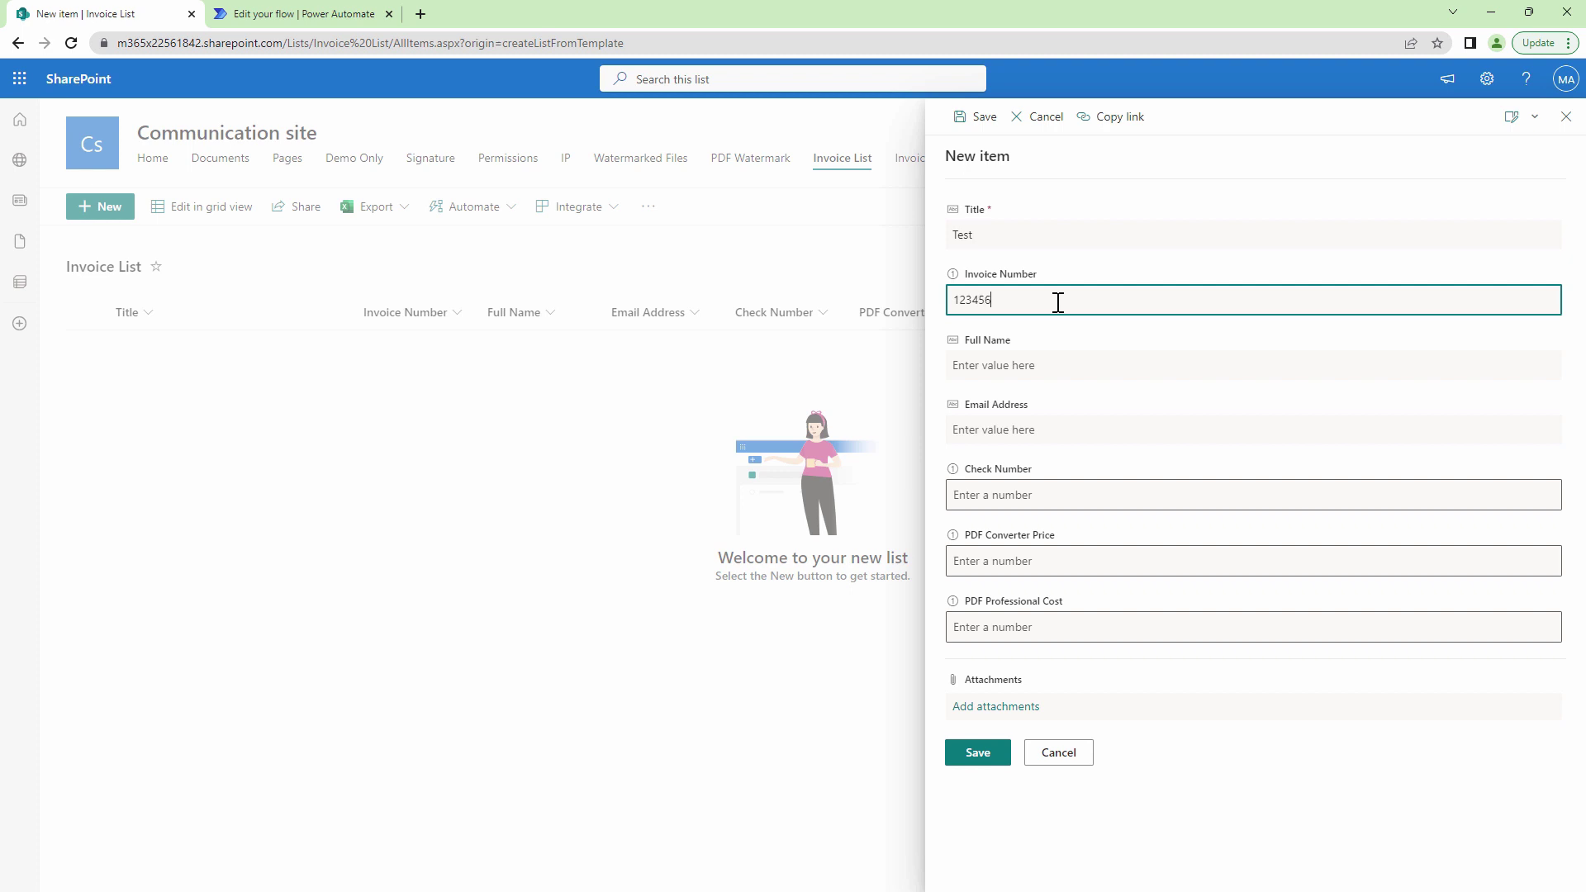
pyautogui.click(1054, 368)
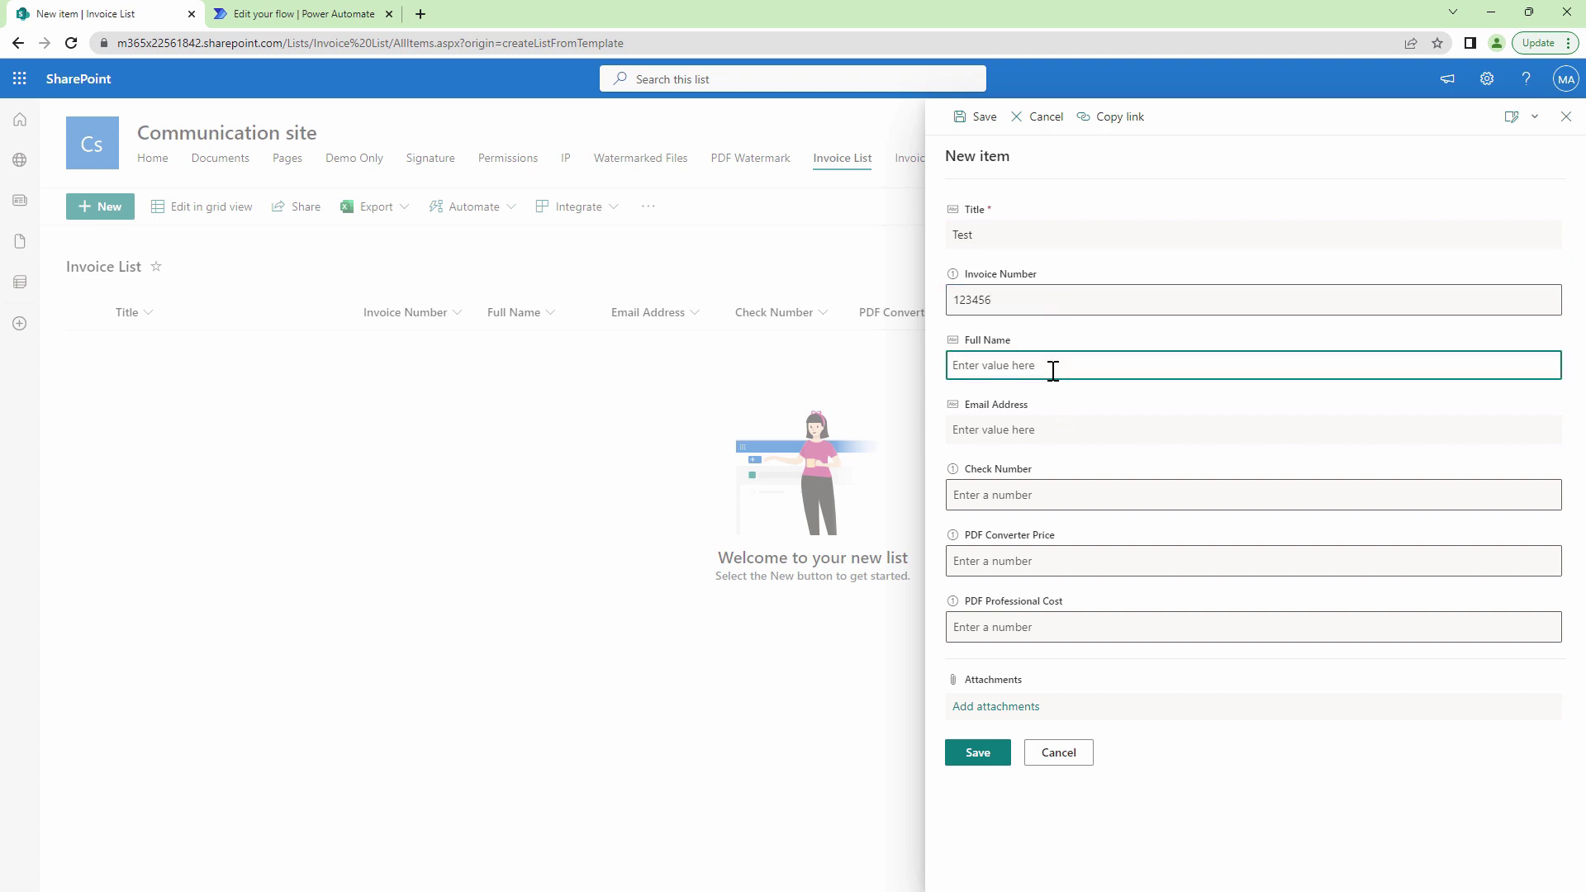
# Enter the customer's e-mail, check number 1023 and both PDF prices of 500, then save the item.
pyautogui.click(1036, 426)
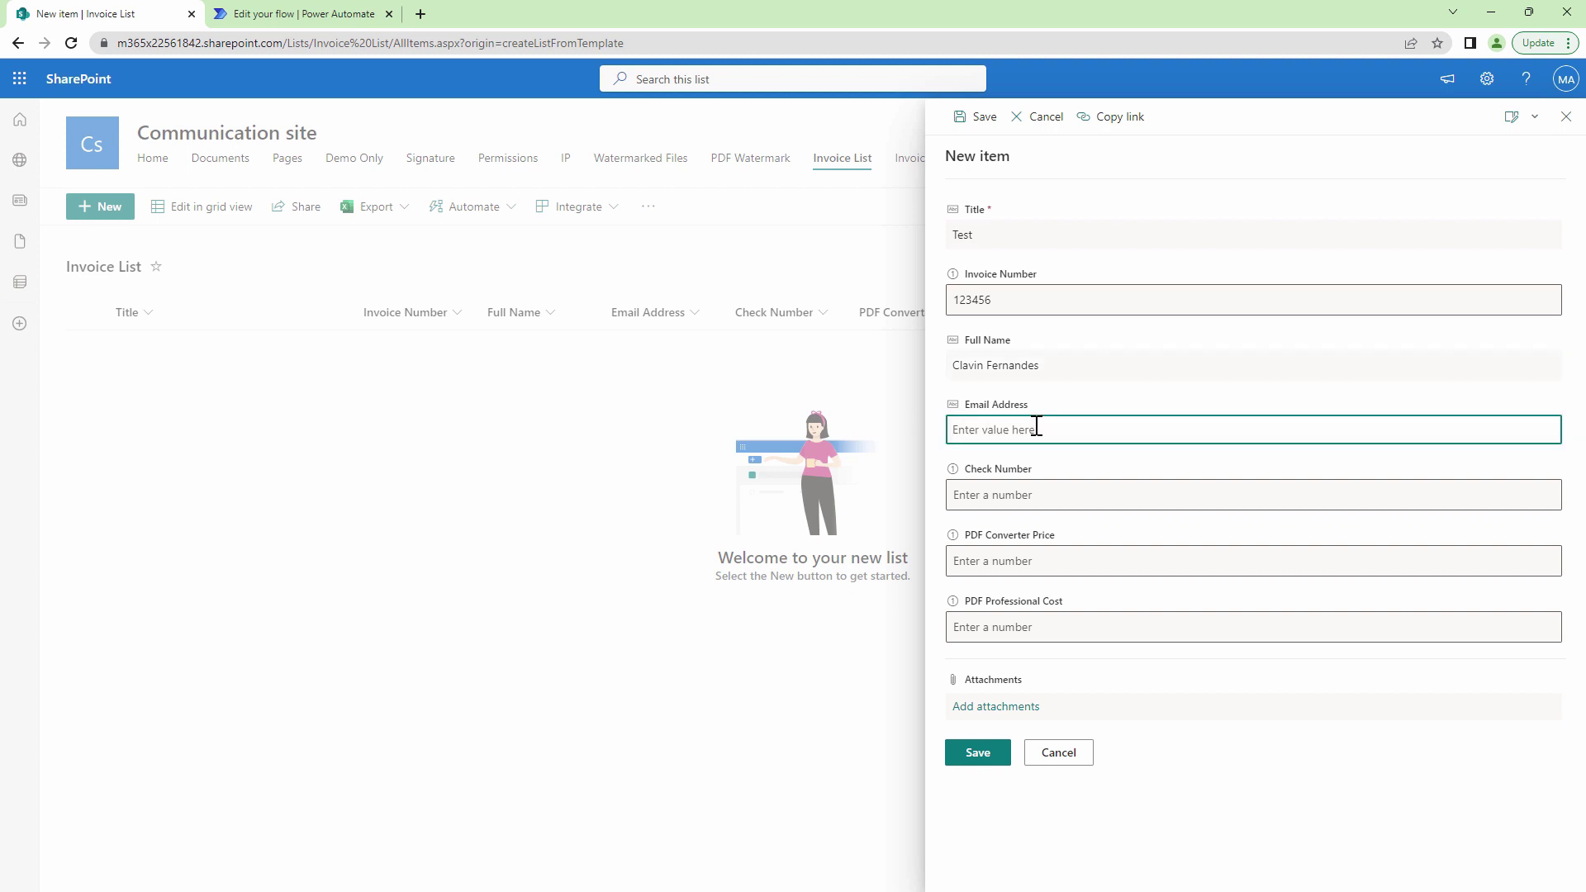
pyautogui.click(1040, 498)
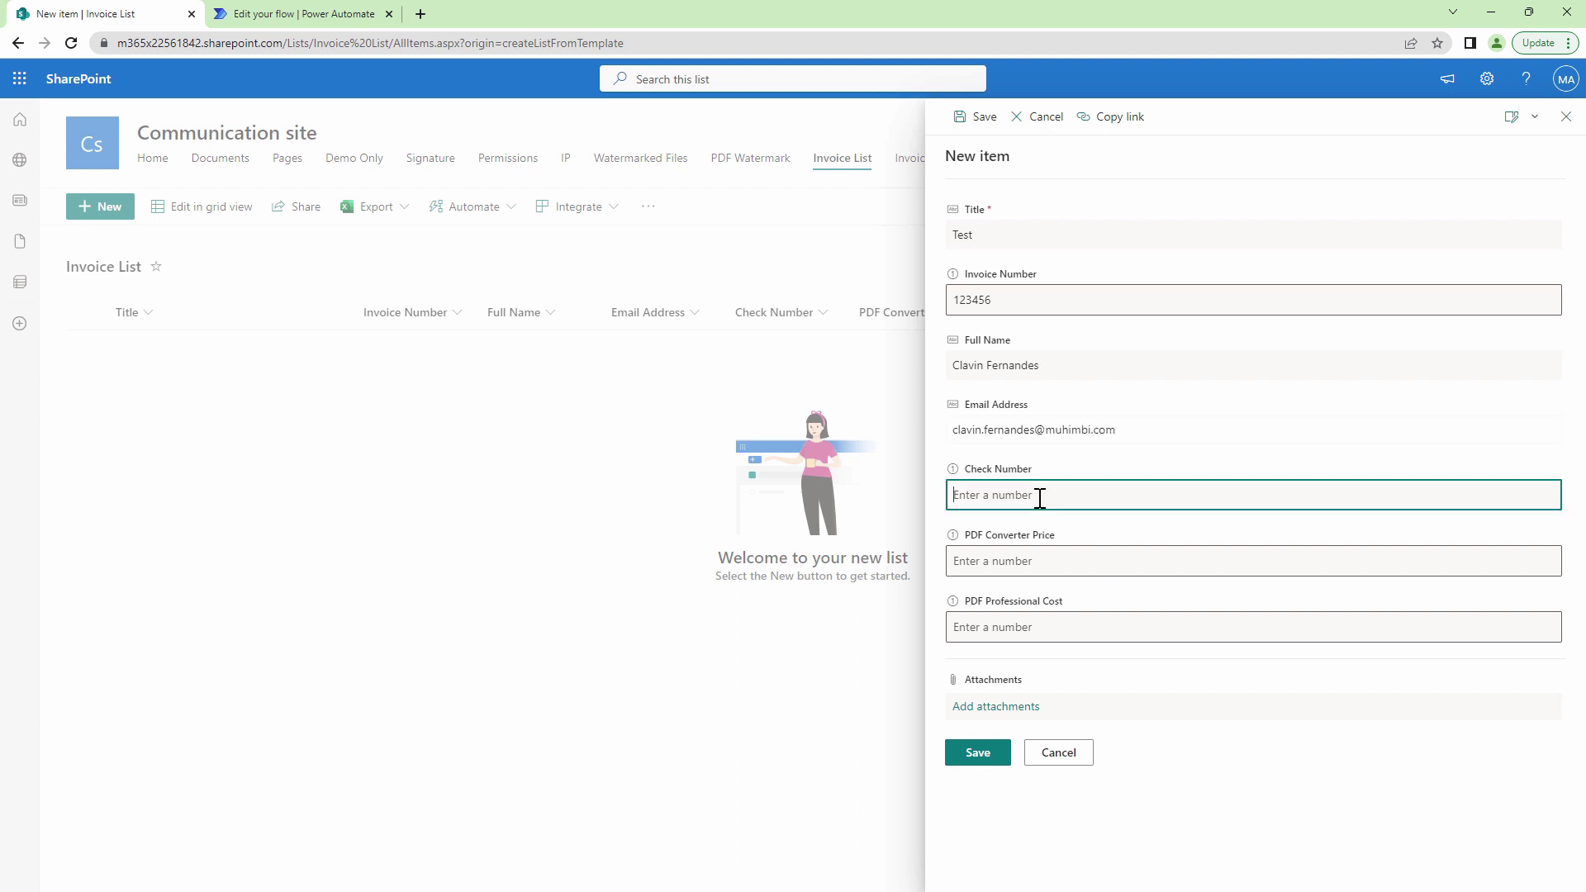
pyautogui.write('1023')
pyautogui.click(1038, 558)
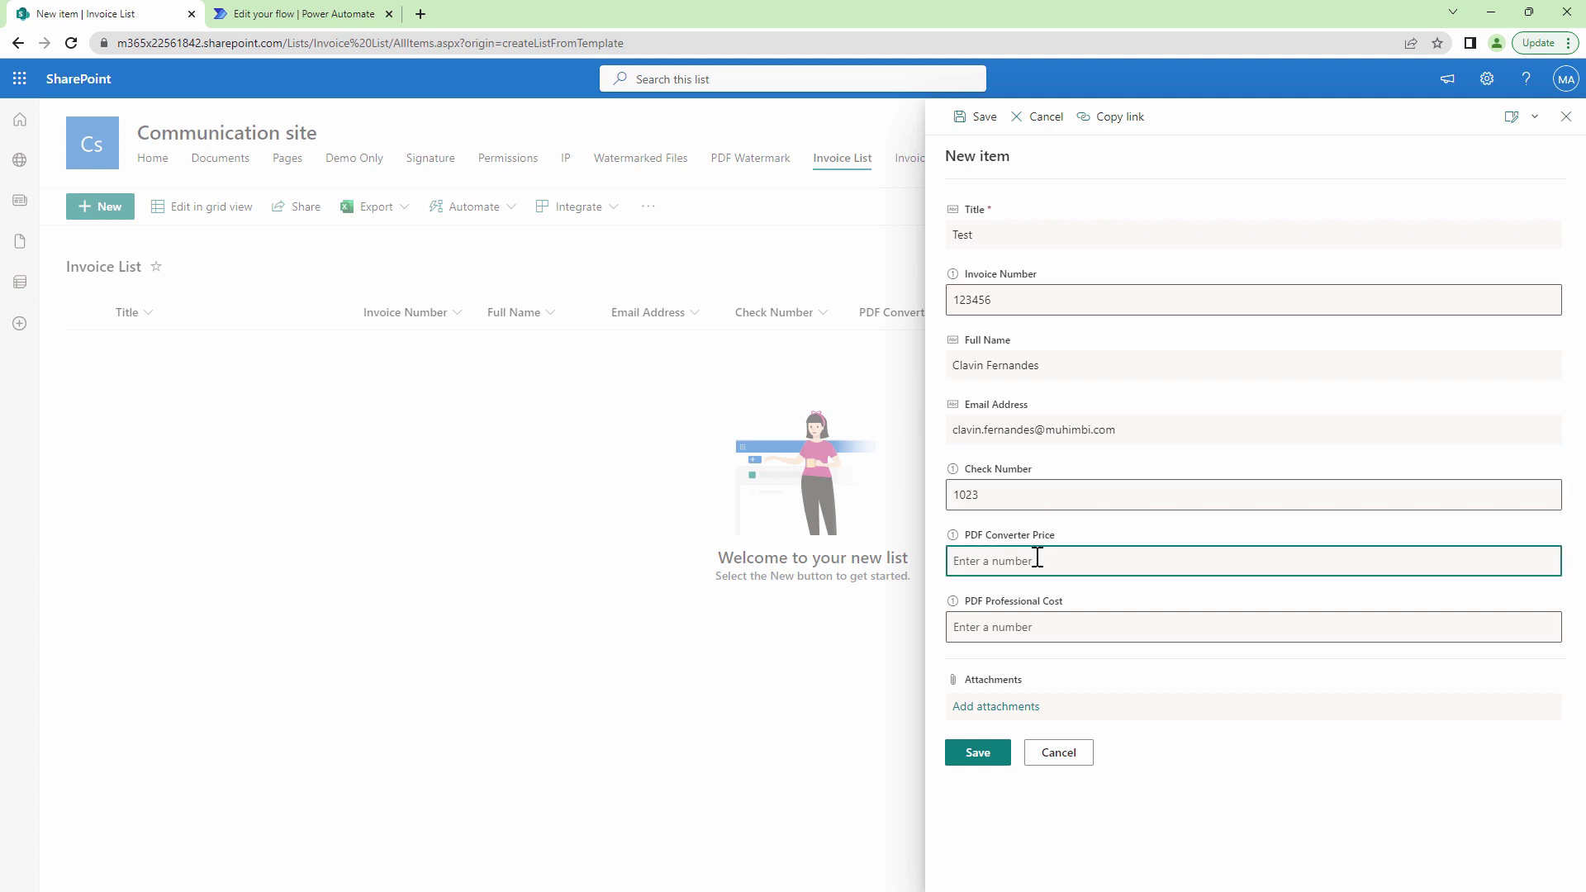
pyautogui.write('500')
pyautogui.click(1038, 624)
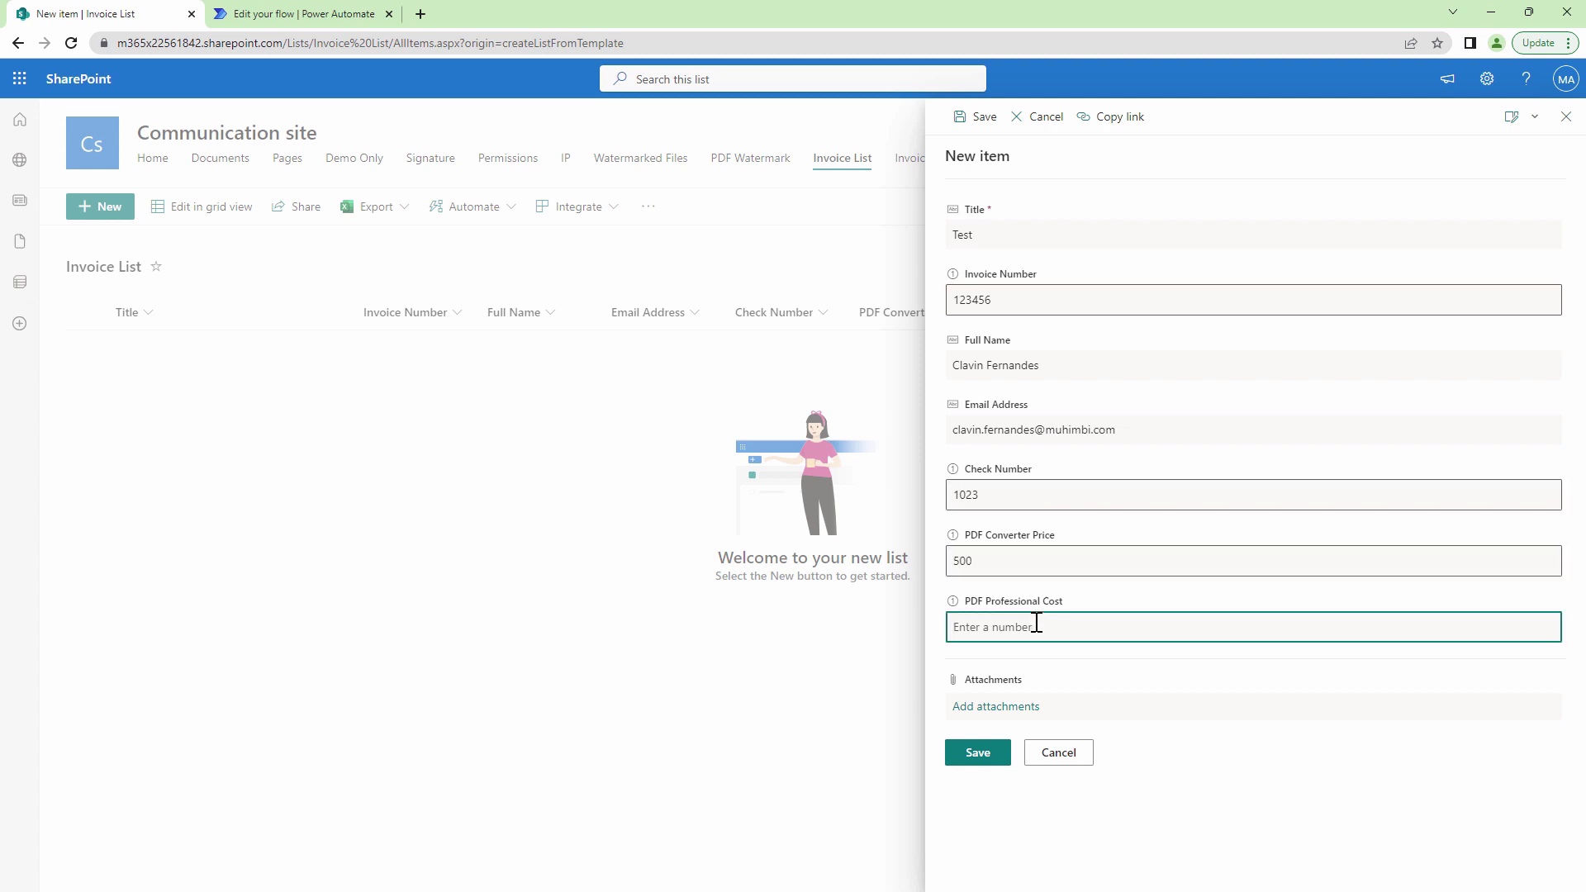
pyautogui.write('500')
pyautogui.click(996, 760)
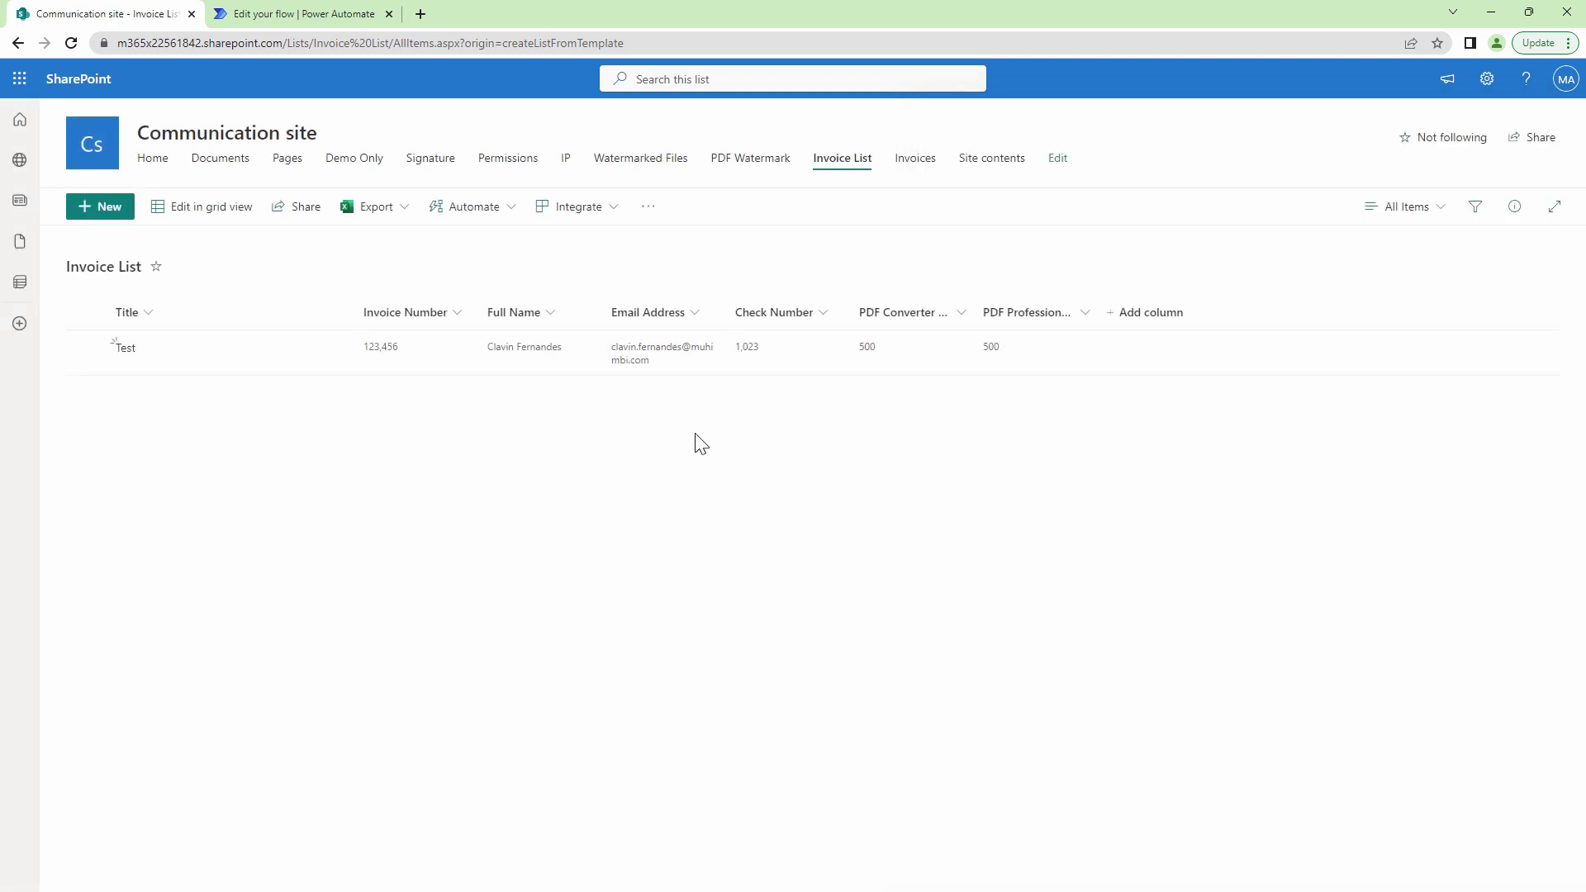
# Check the flow run, then go to the site's Invoices document library to find the generated PDF.
pyautogui.click(239, 18)
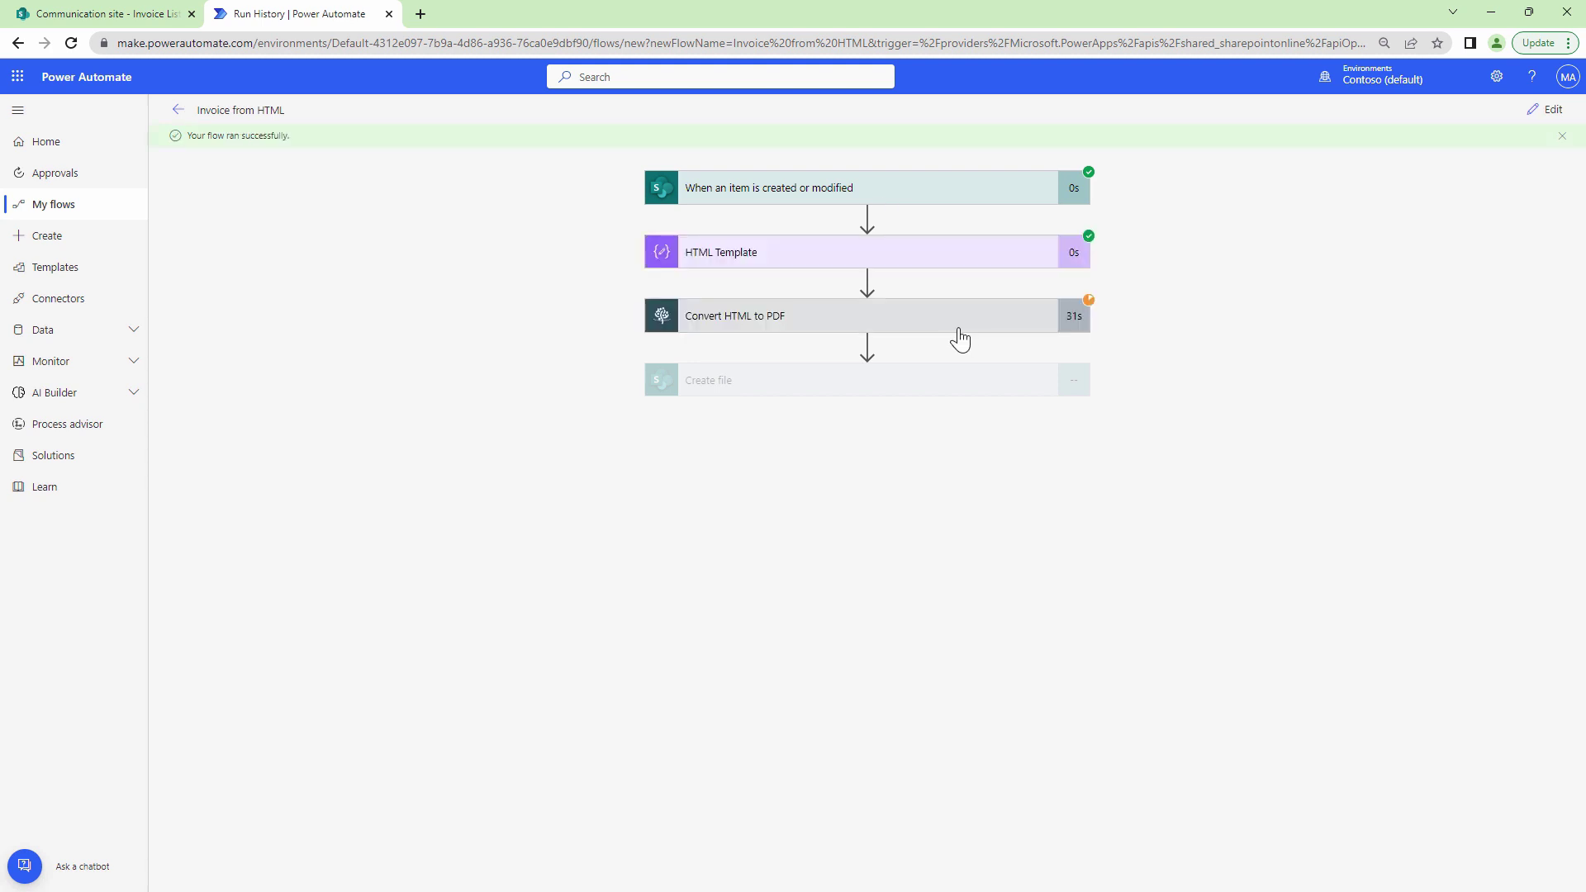
pyautogui.click(150, 17)
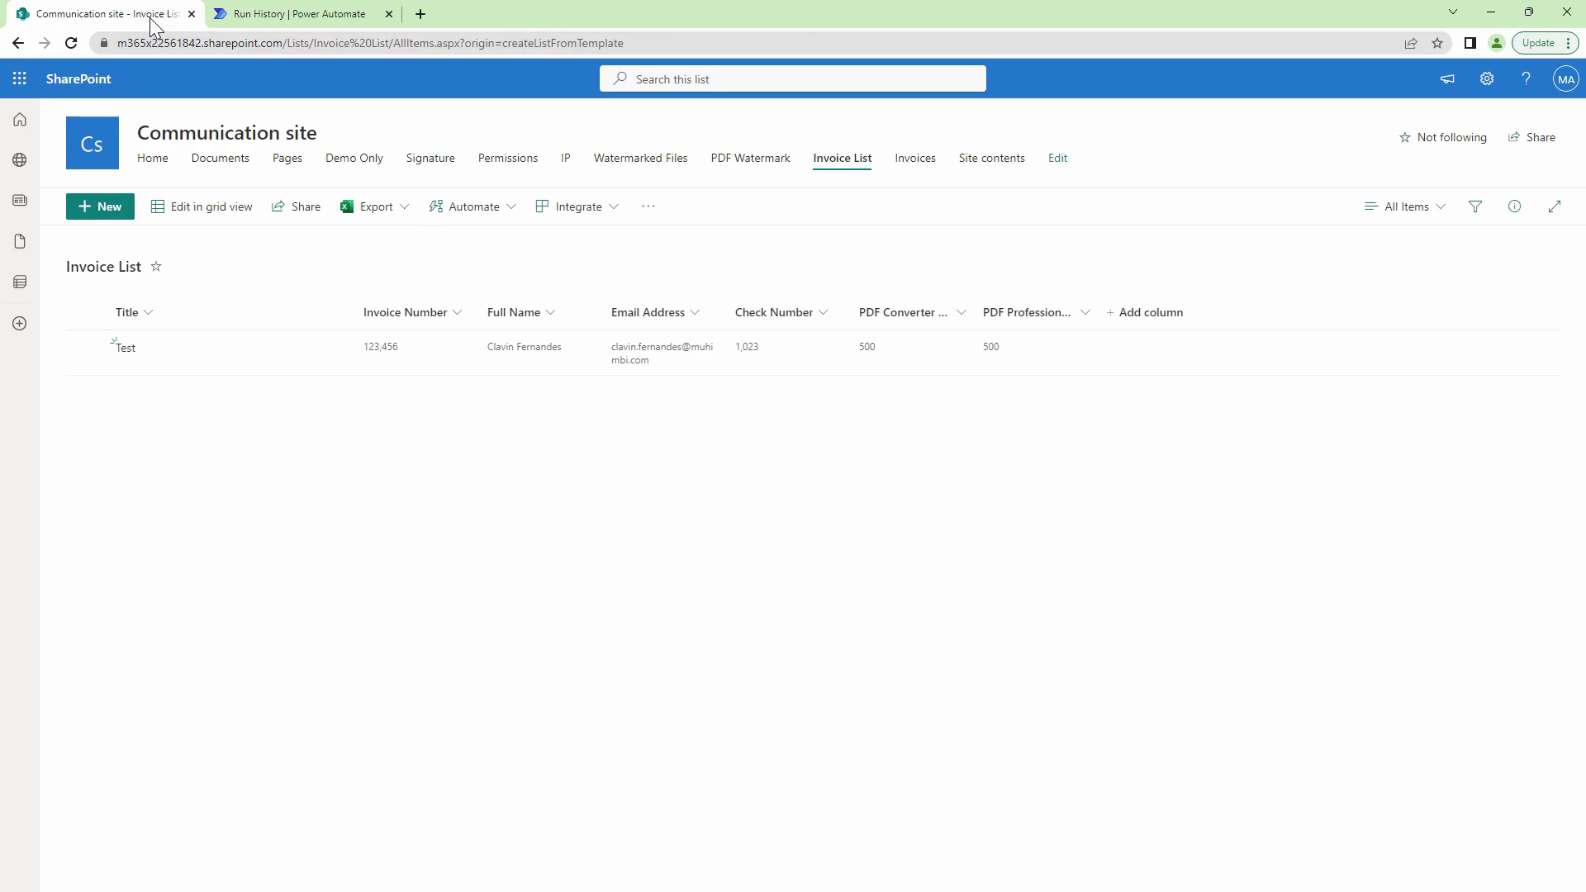
pyautogui.click(920, 162)
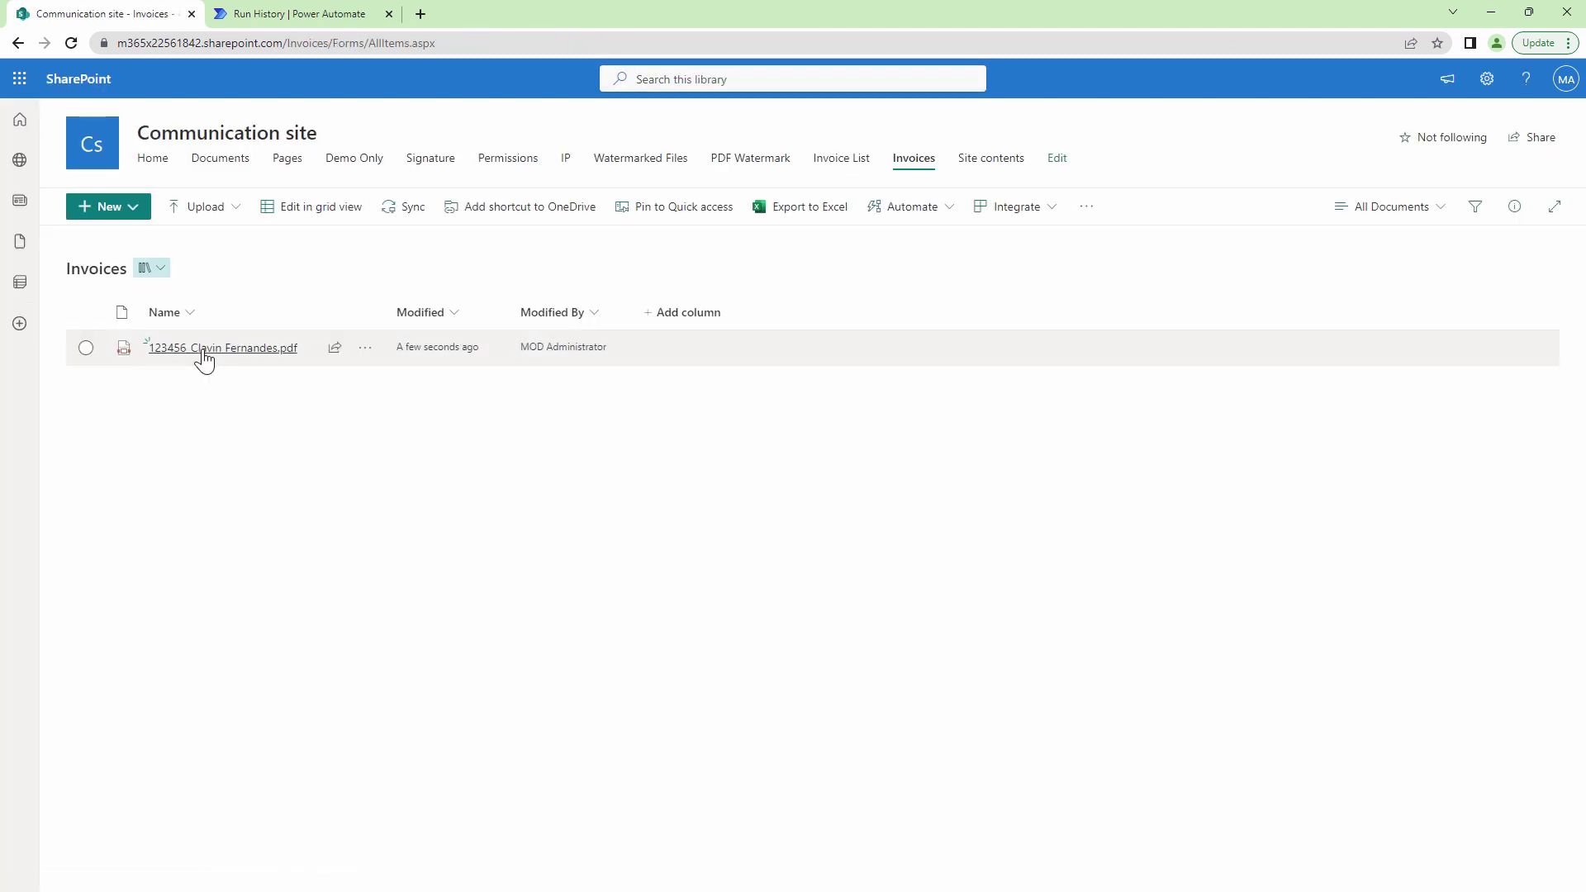
# Open the generated invoice PDF in the browser and zoom out to 90% to see the whole page.
pyautogui.moveTo(198, 357)
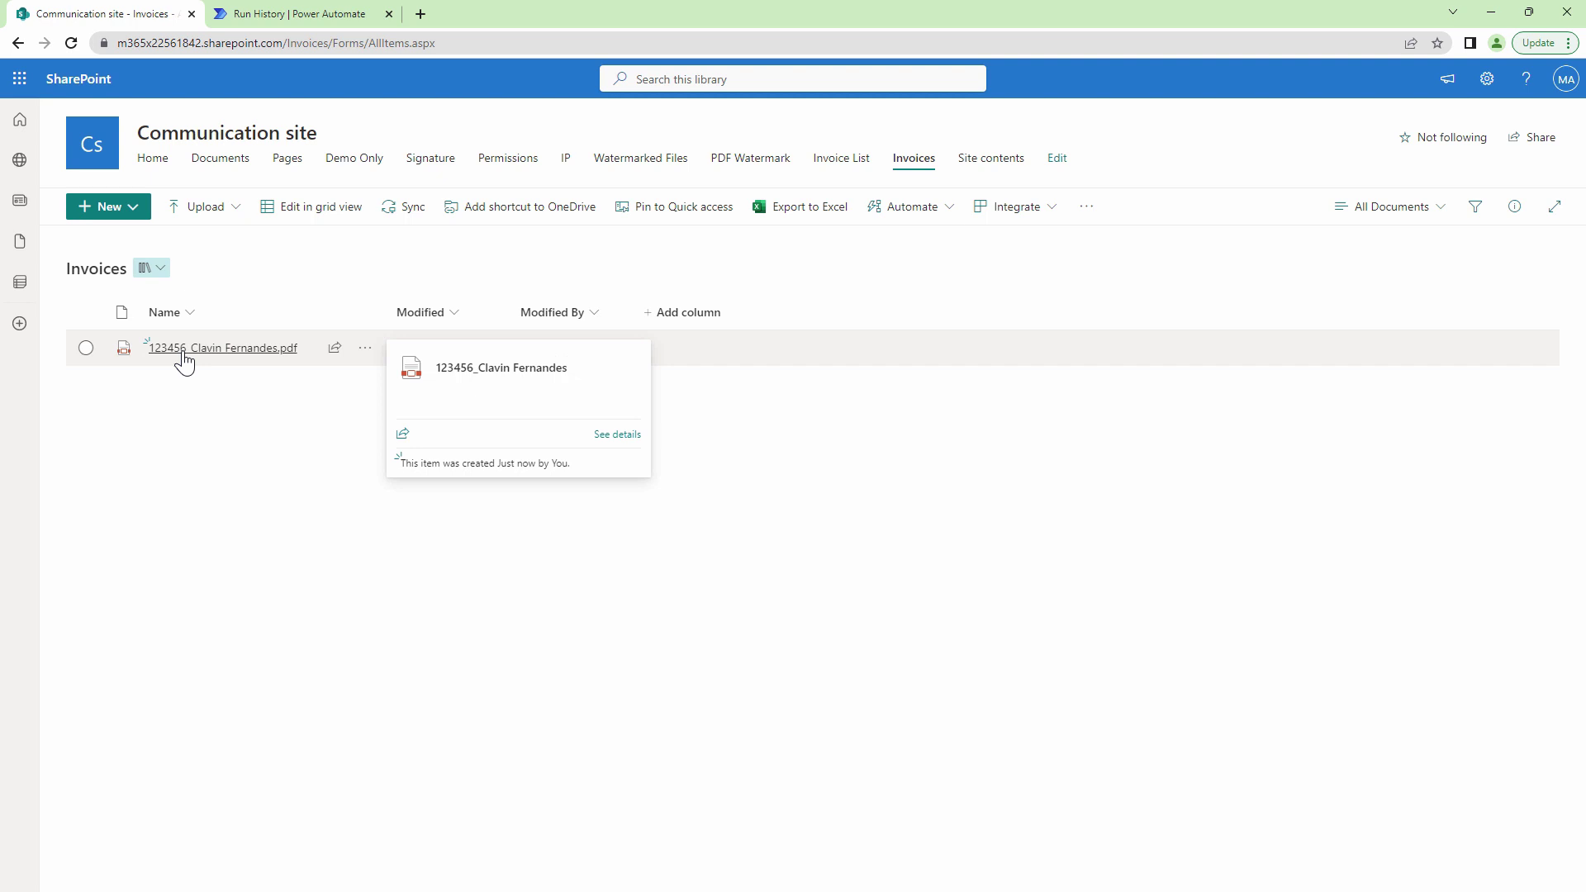
pyautogui.click(371, 353)
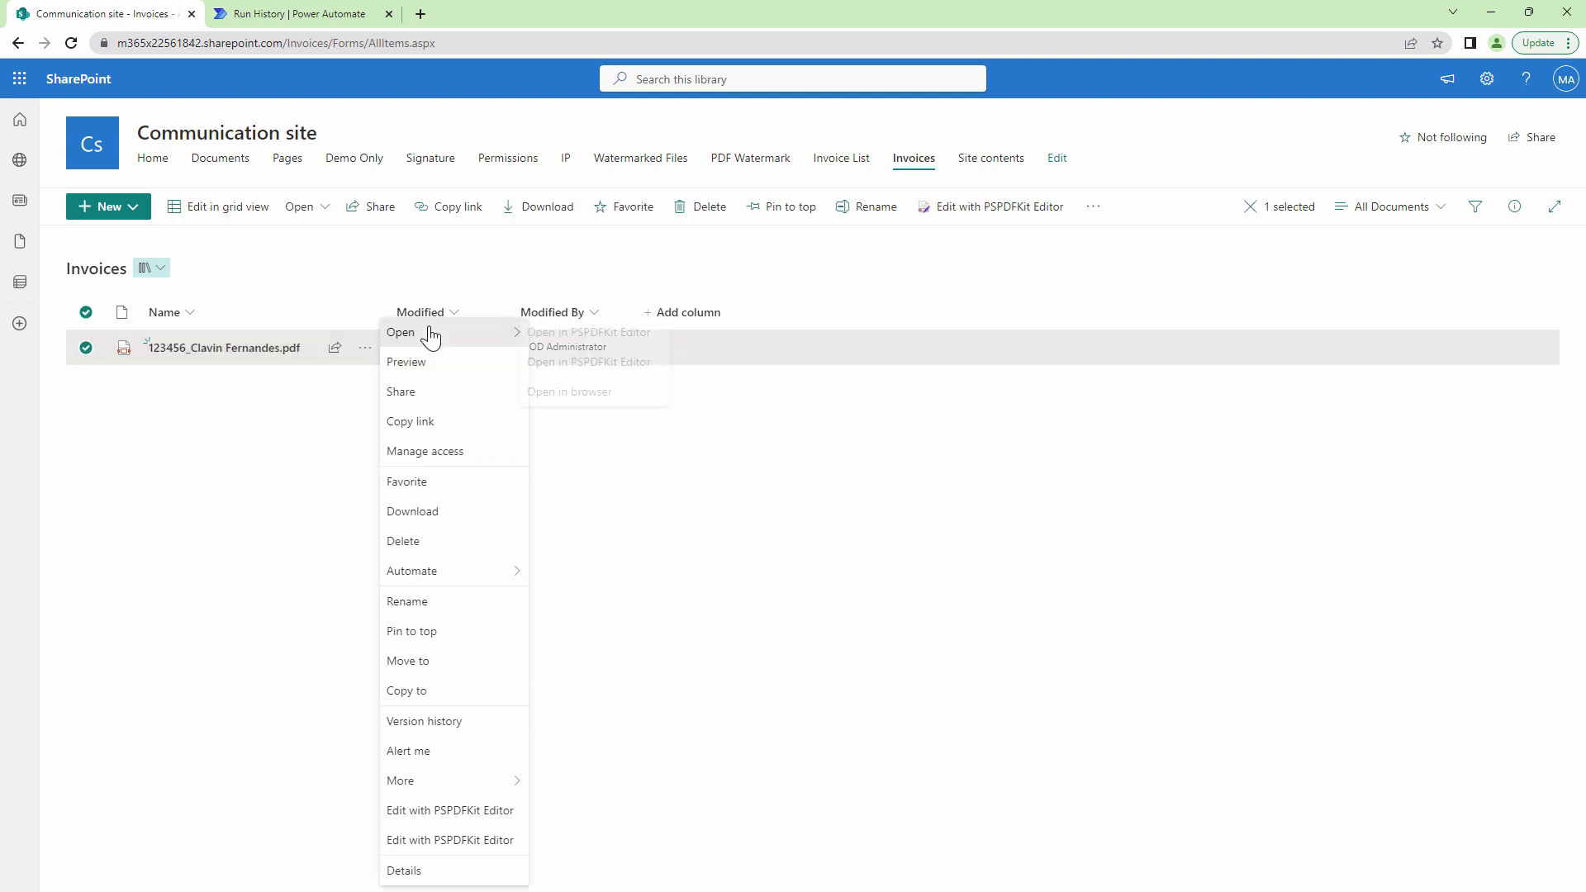
pyautogui.moveTo(429, 333)
pyautogui.click(585, 395)
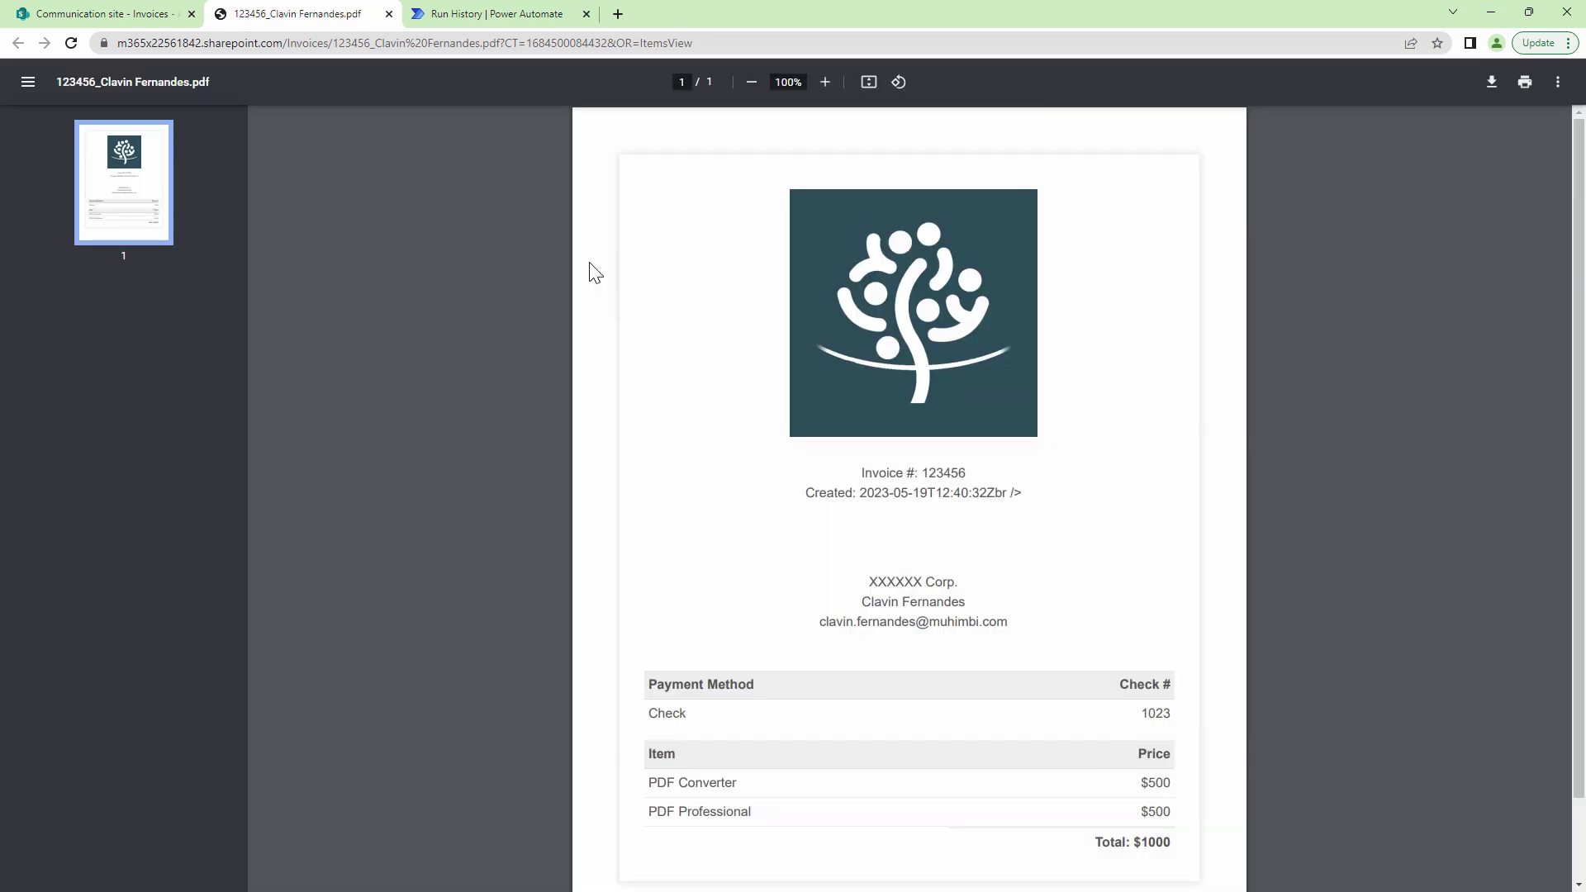
pyautogui.moveTo(1581, 189); pyautogui.dragTo(1582, 231)
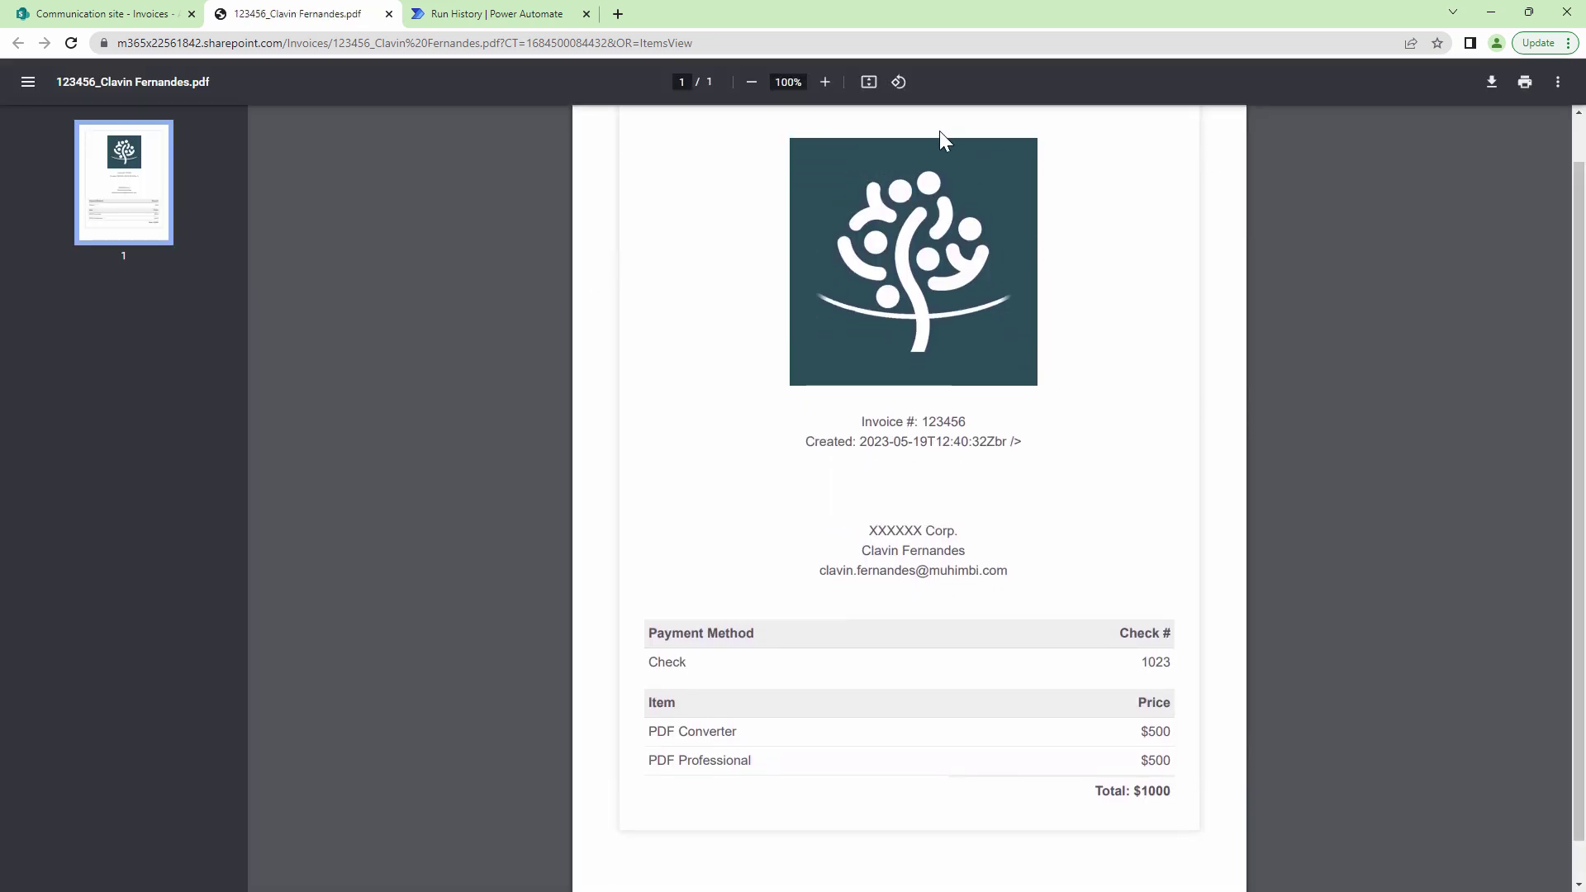
pyautogui.click(751, 81)
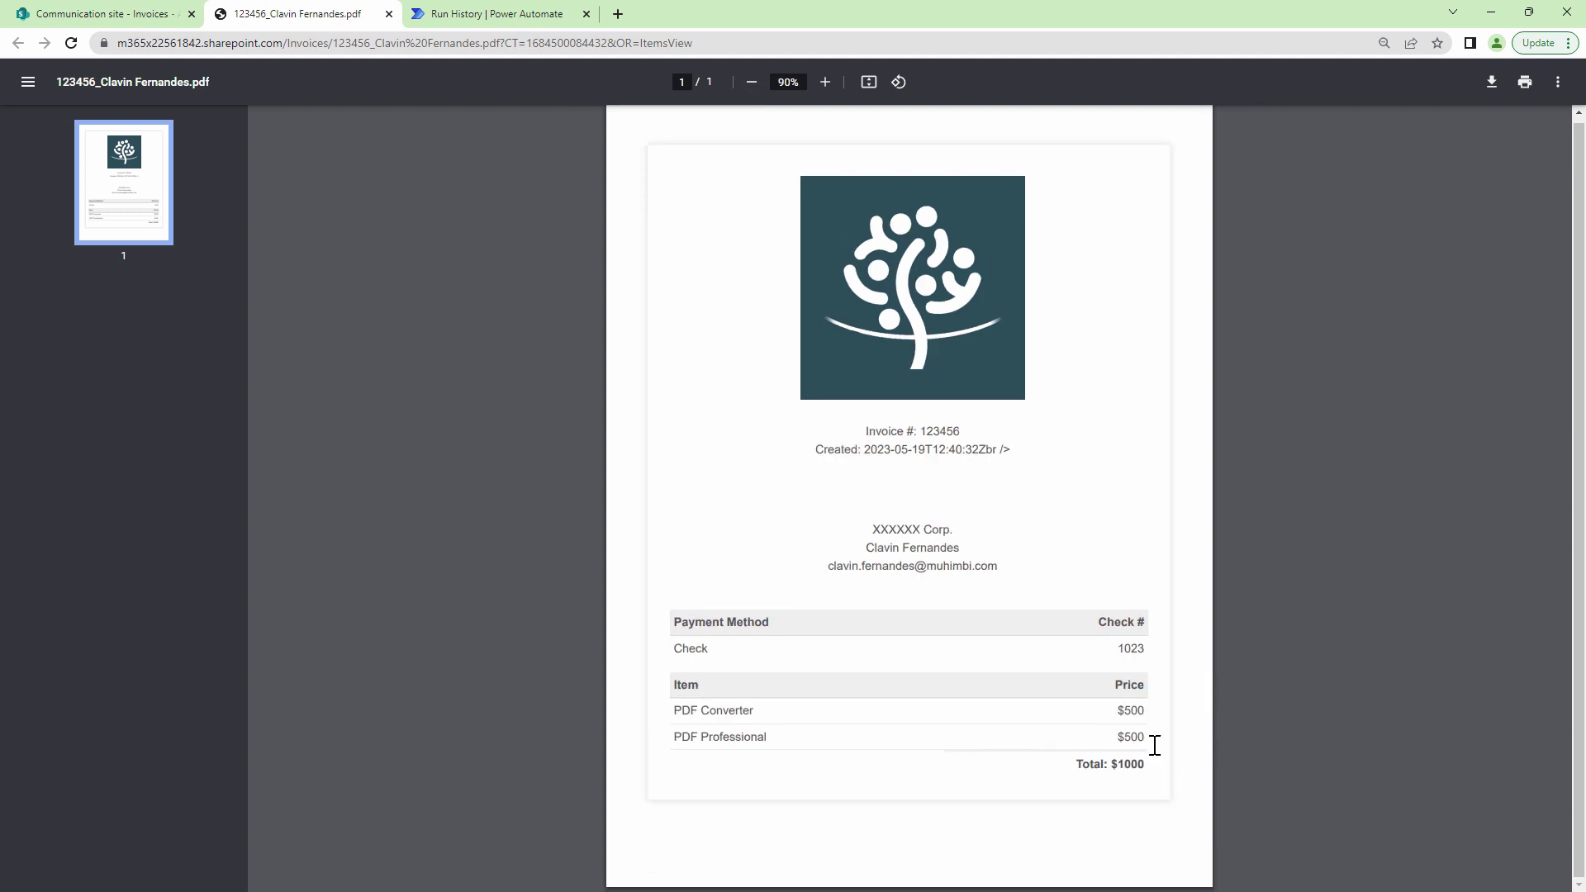
# Inspect the $500 price, the customer name line and the unformatted Created date on the invoice.
pyautogui.doubleClick(1127, 708)
pyautogui.moveTo(864, 548); pyautogui.dragTo(962, 548)
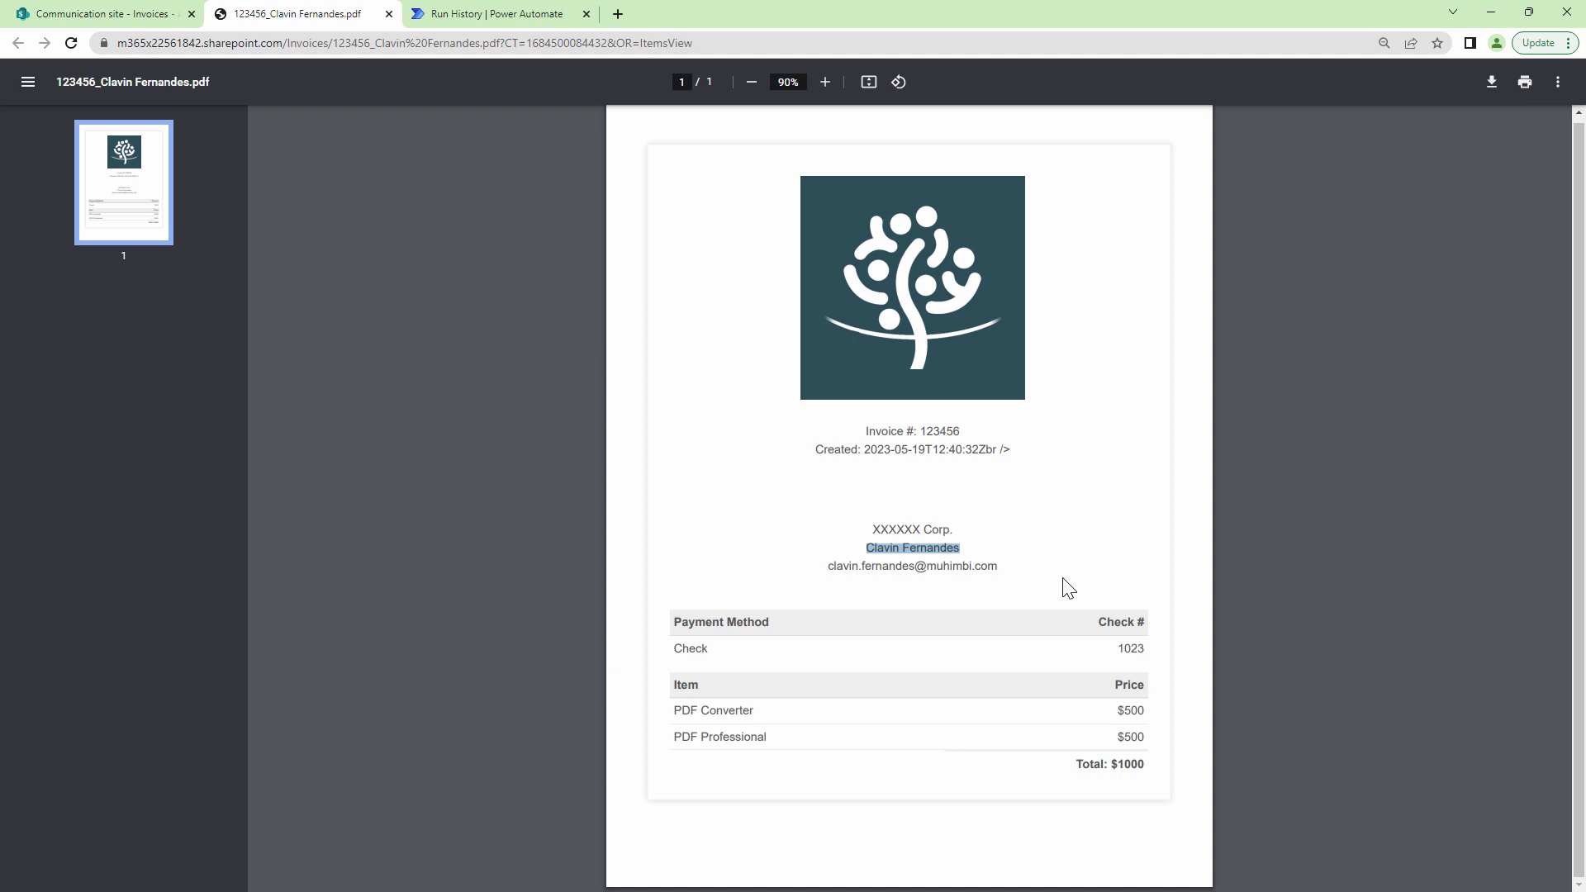
pyautogui.click(1024, 449)
pyautogui.moveTo(1023, 448); pyautogui.dragTo(811, 449)
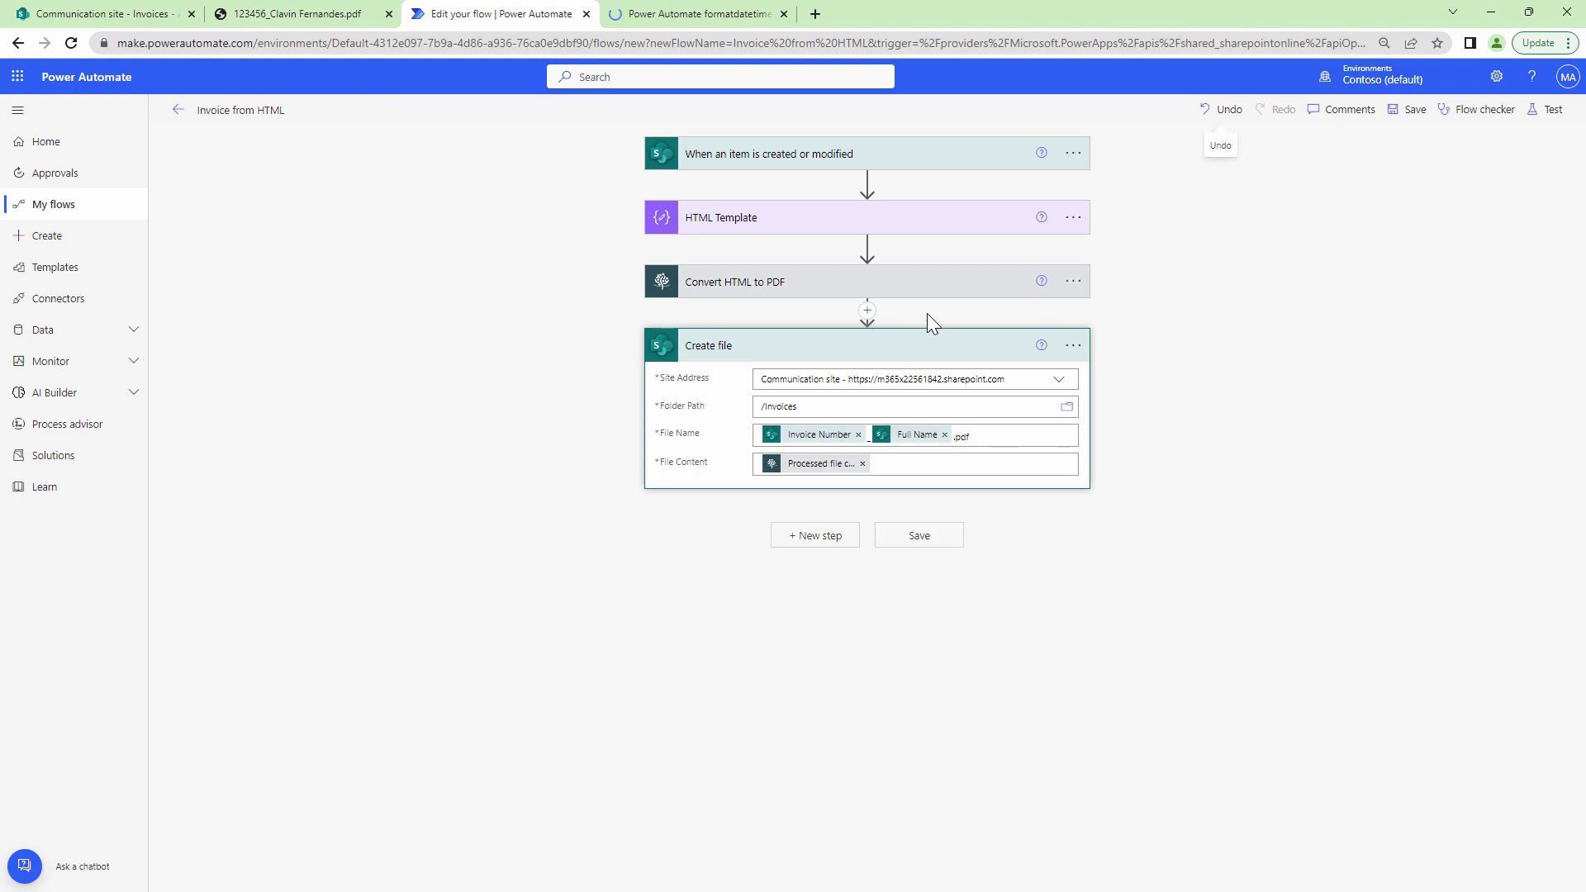
# Expand the Convert HTML to PDF step's HTML Template and remove the raw Created token.
pyautogui.click(913, 291)
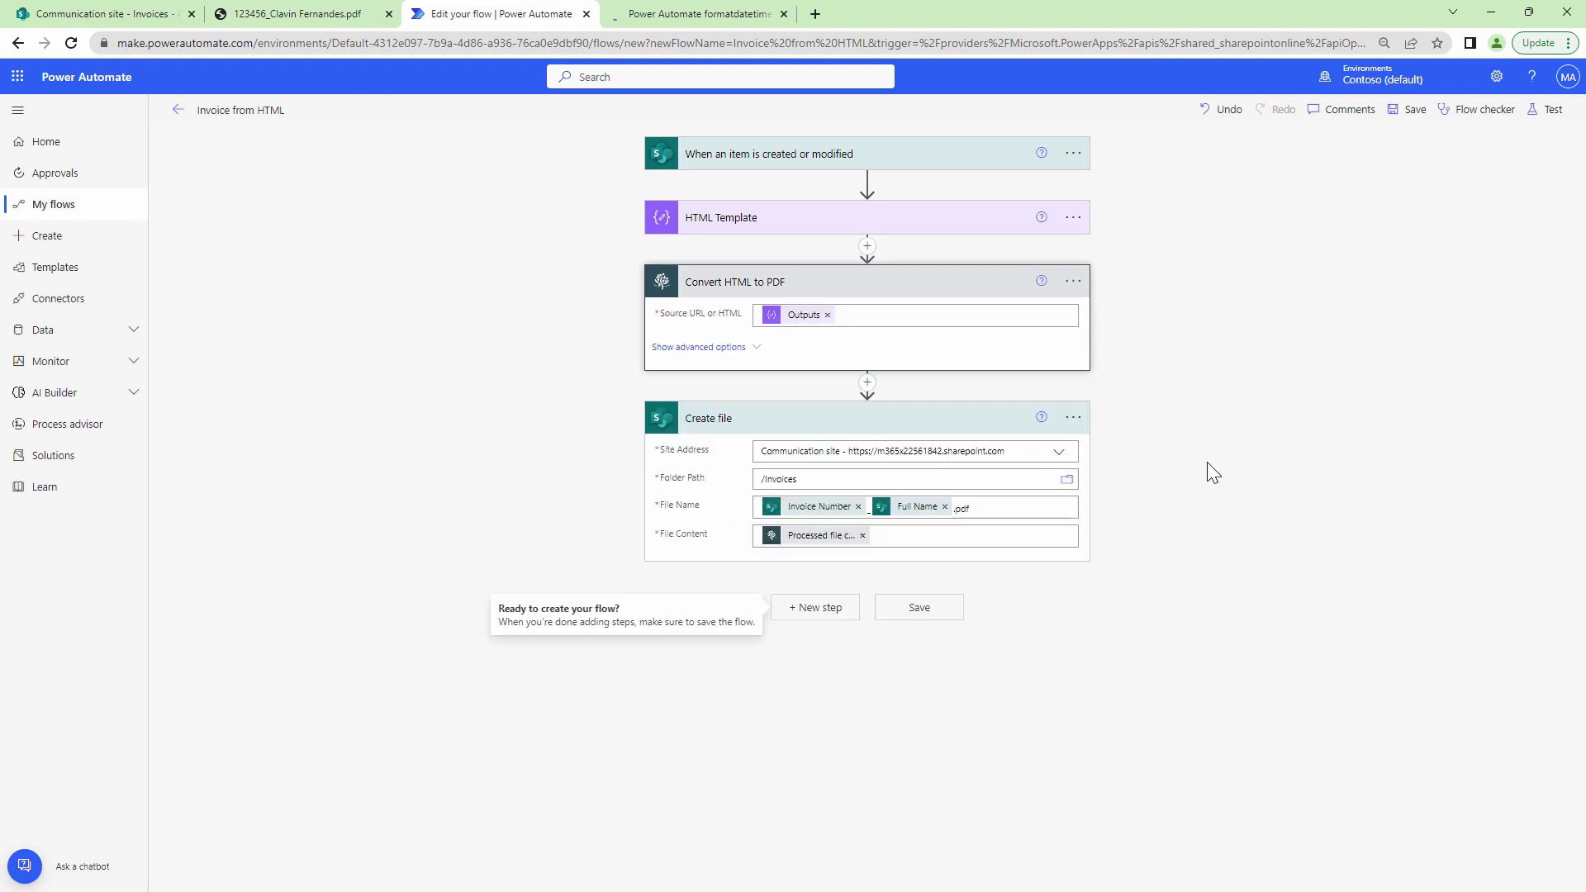
pyautogui.click(768, 217)
pyautogui.moveTo(1579, 230); pyautogui.dragTo(1582, 621)
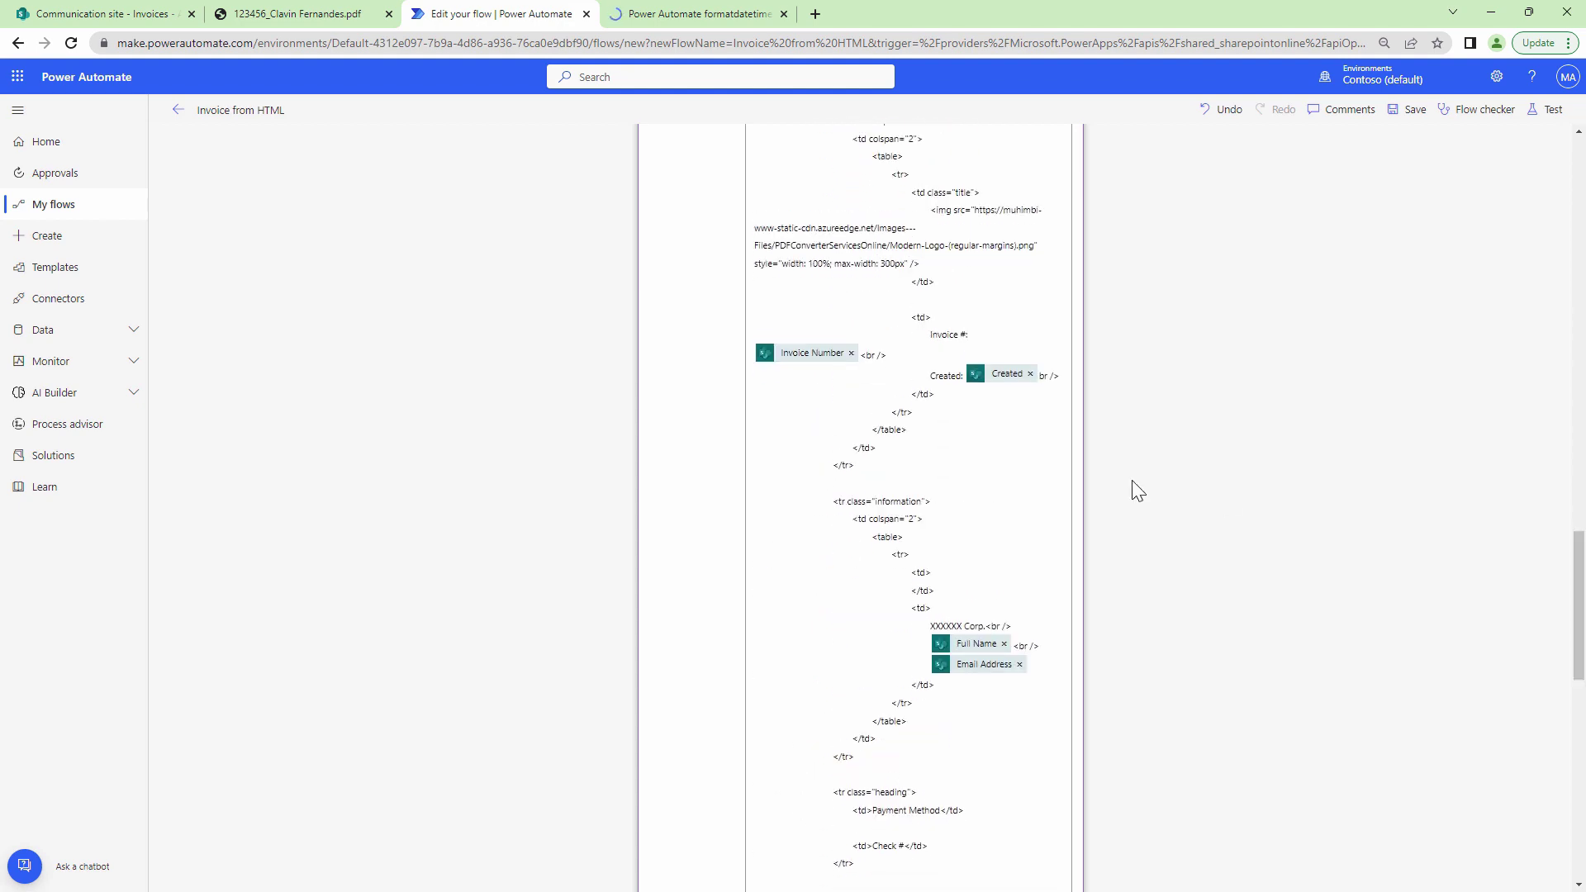
pyautogui.click(1030, 376)
# Insert a formatDateTime expression on the item's Created field with a format string, and save.
pyautogui.click(1230, 555)
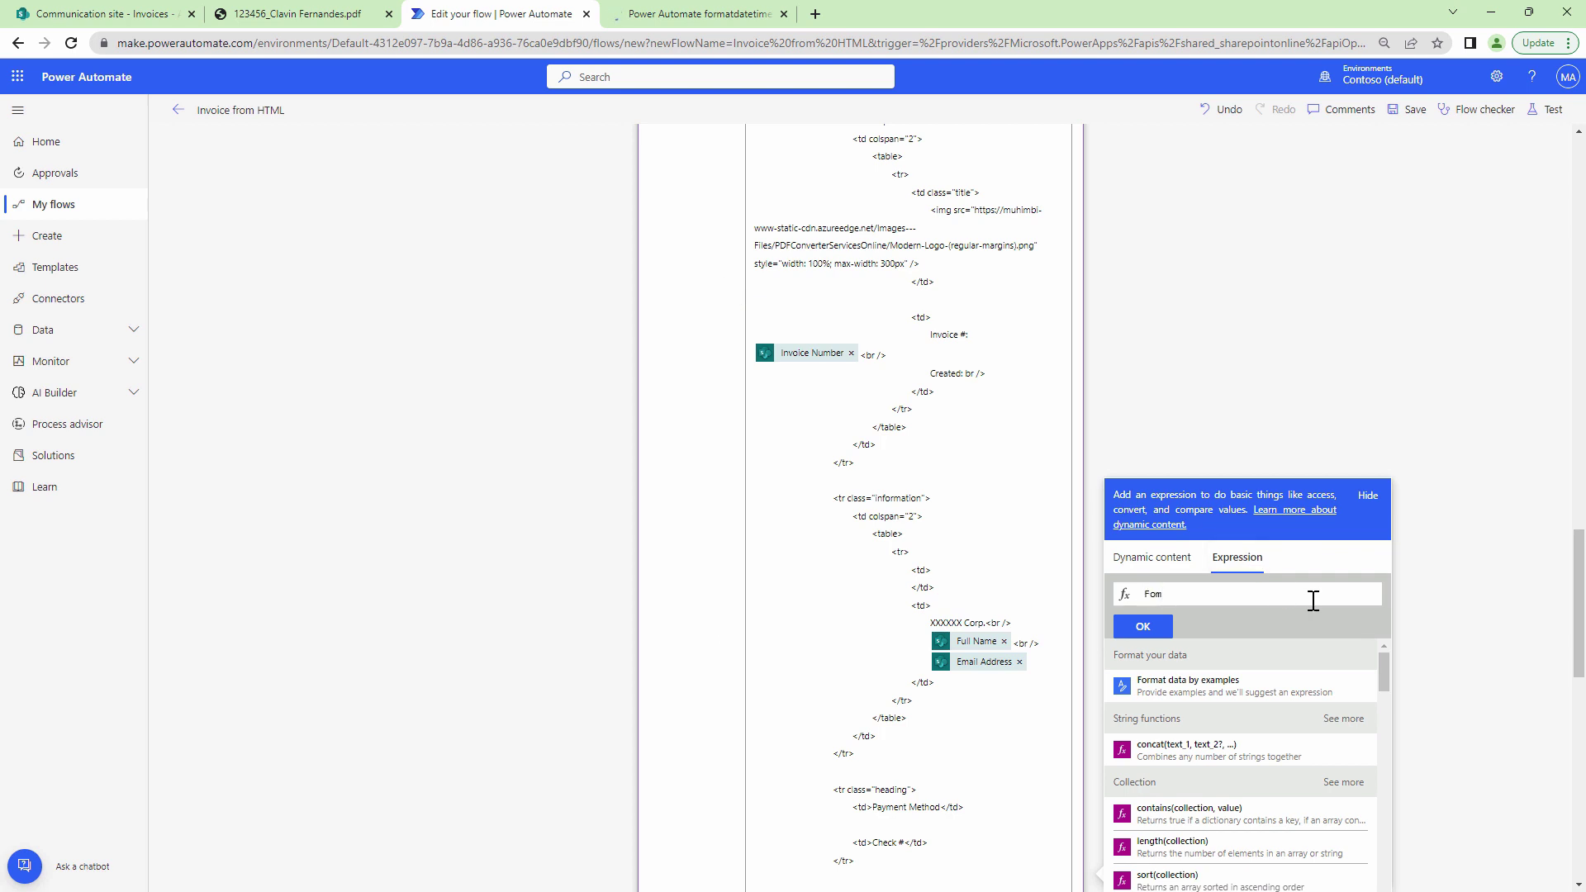
pyautogui.click(1286, 611)
pyautogui.click(1168, 561)
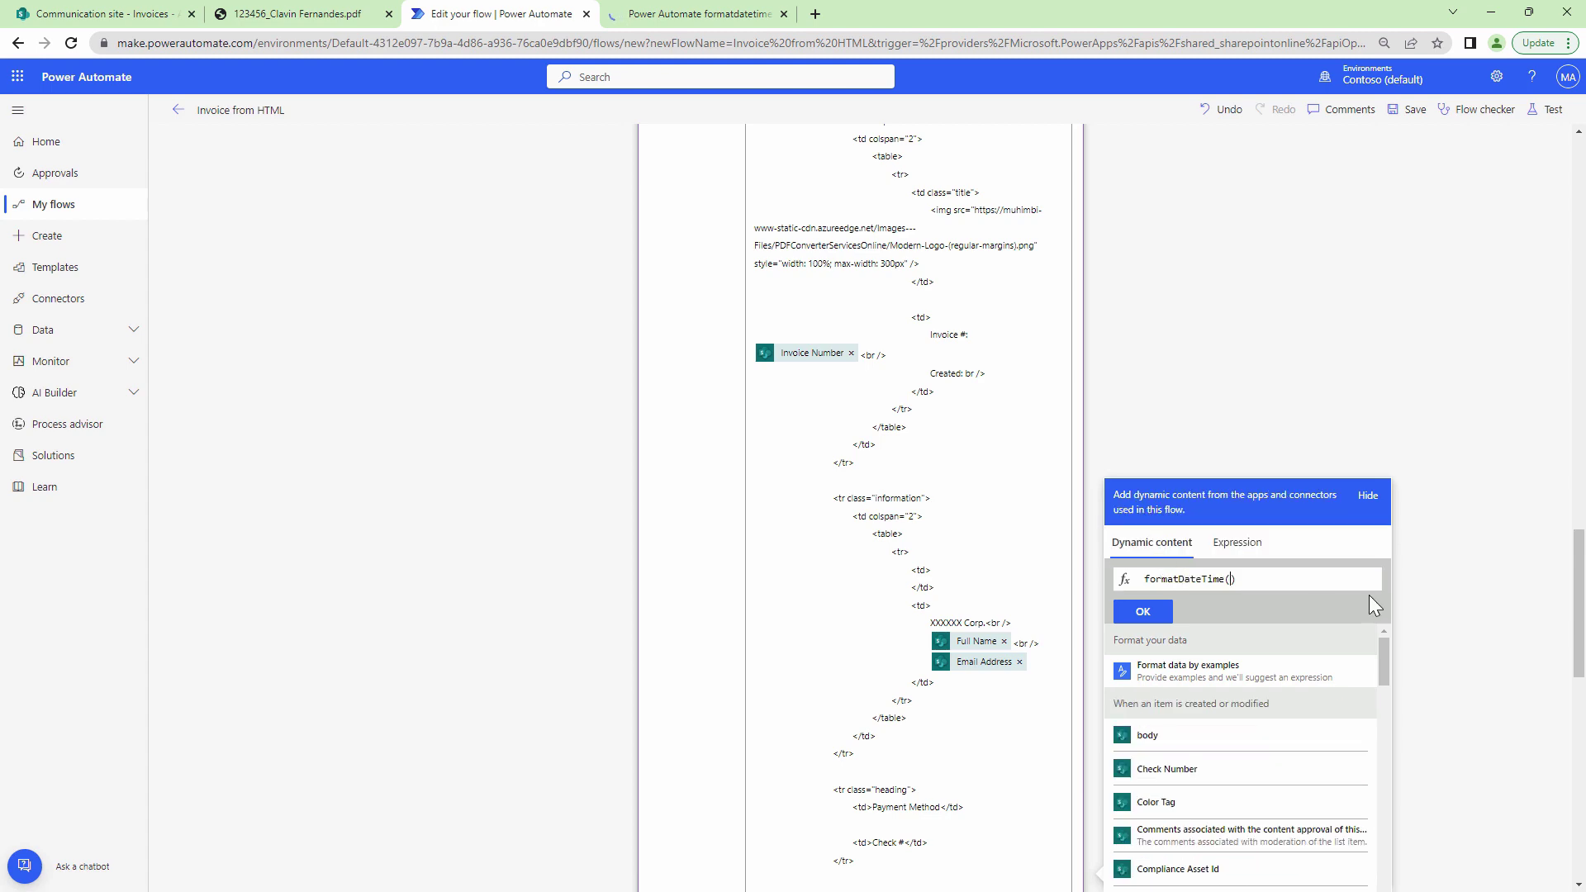
pyautogui.moveTo(1577, 628); pyautogui.dragTo(1578, 713)
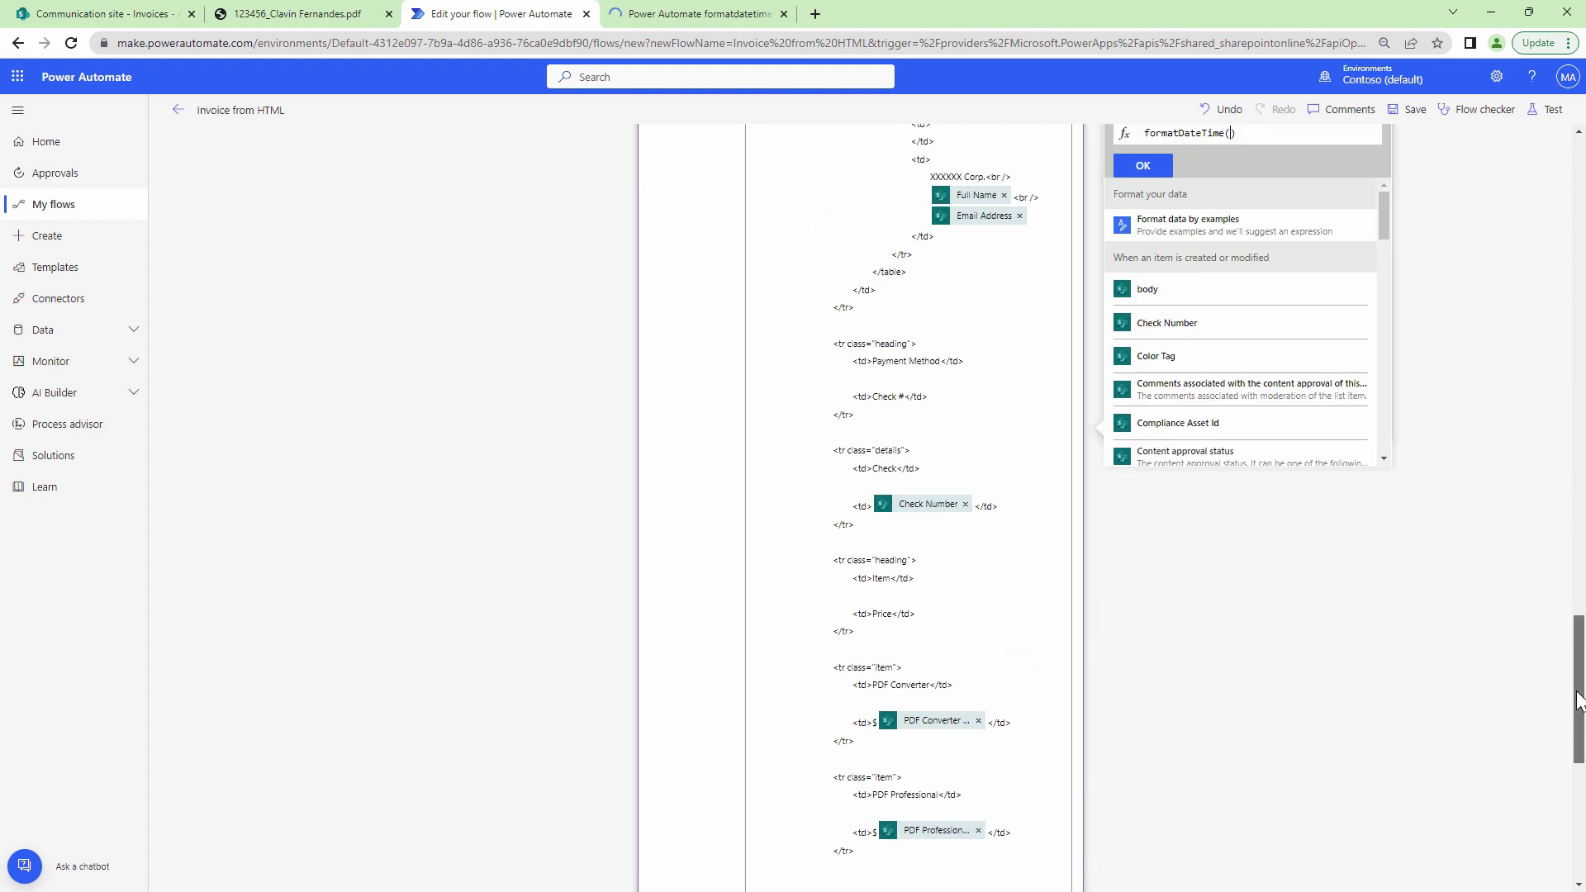
pyautogui.scroll(-3, 1381, 235)
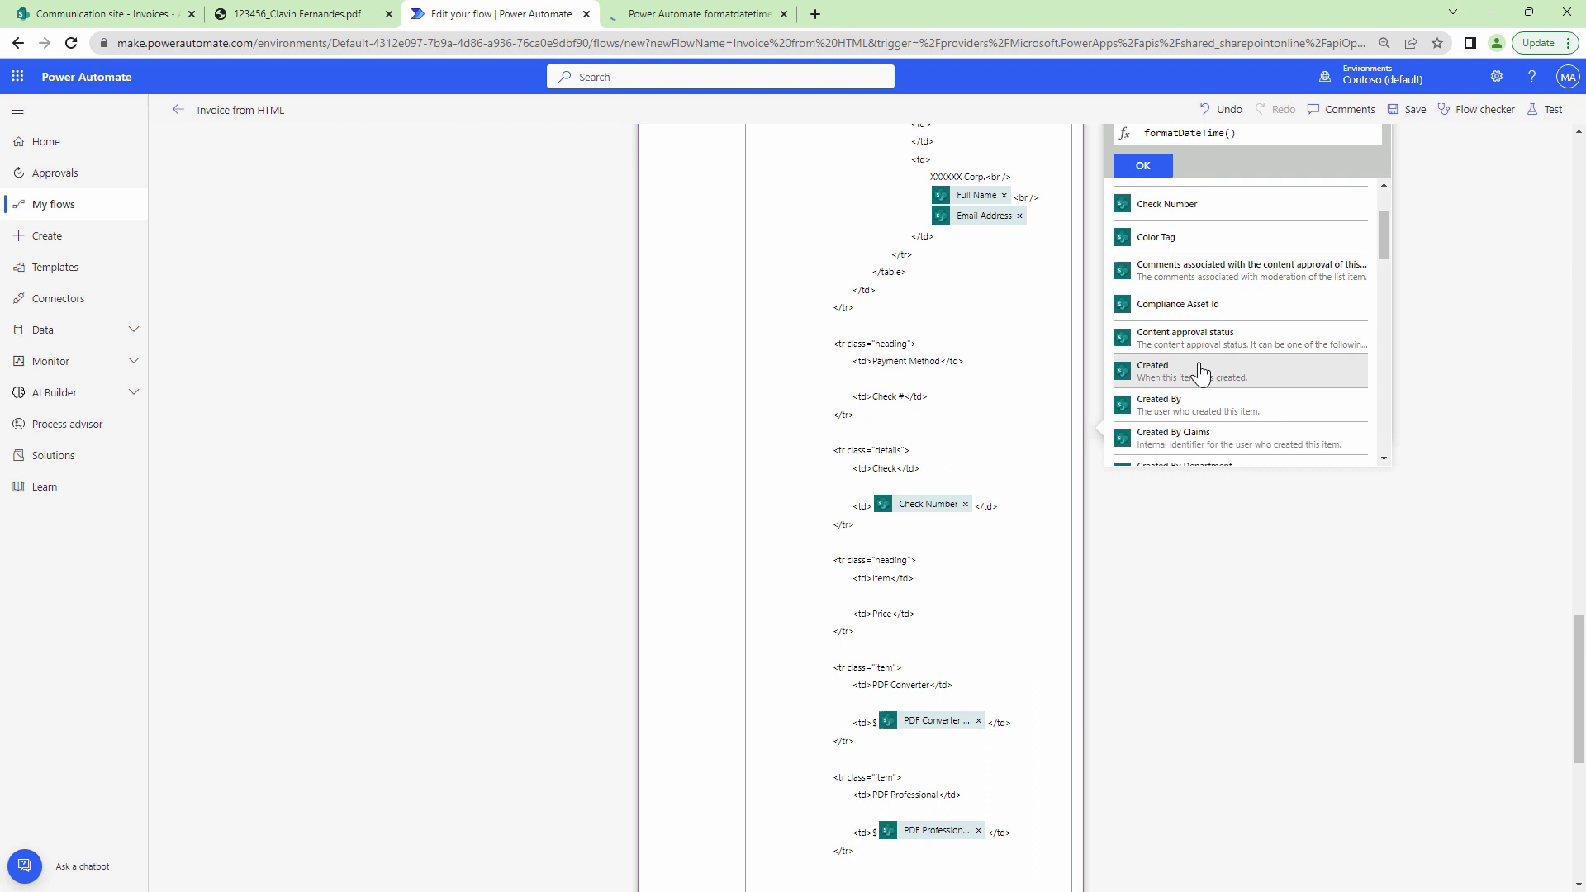
pyautogui.click(1199, 369)
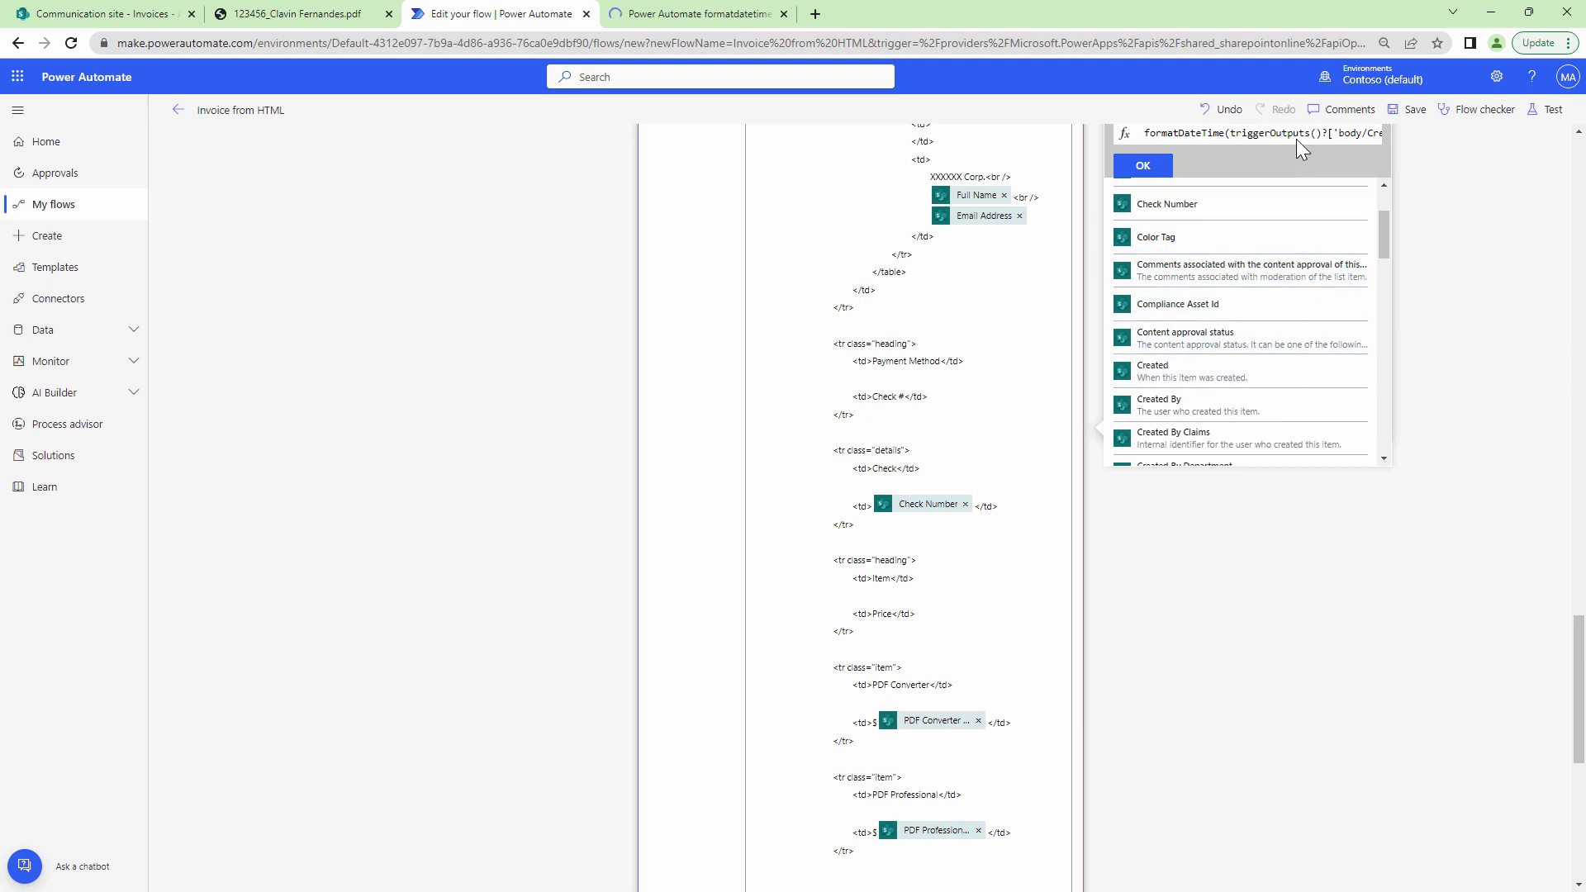
pyautogui.moveTo(1305, 134); pyautogui.dragTo(1350, 137)
pyautogui.click(1353, 137)
pyautogui.write(",'")
pyautogui.hotkey('ctrl', 's')
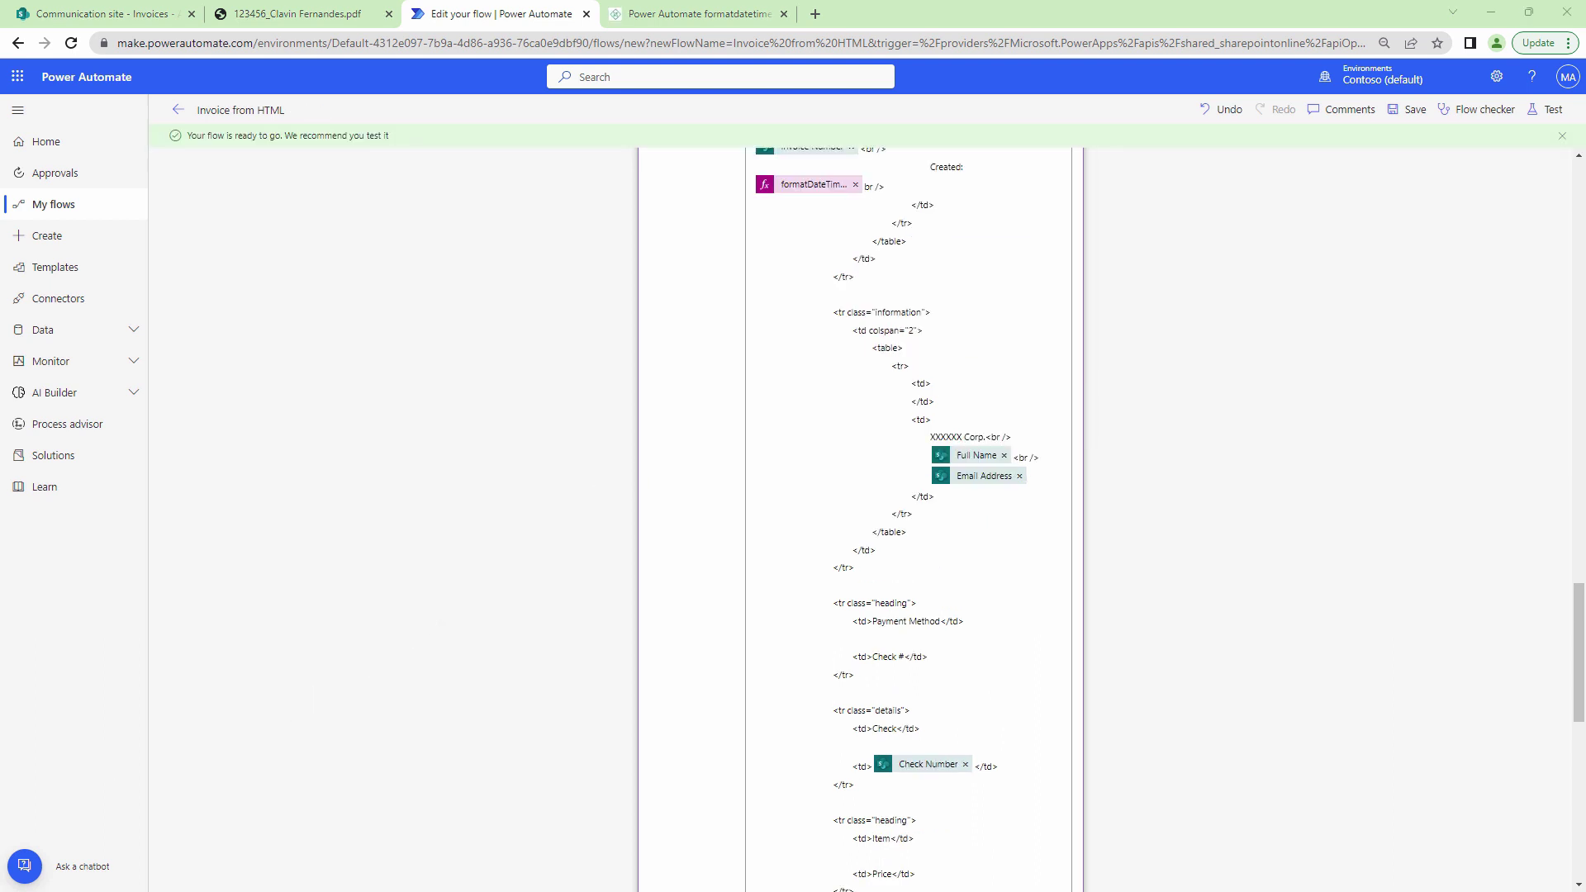
# Rerun the test with the recent trigger and open the regenerated invoice PDF from the Invoices library.
pyautogui.click(1543, 130)
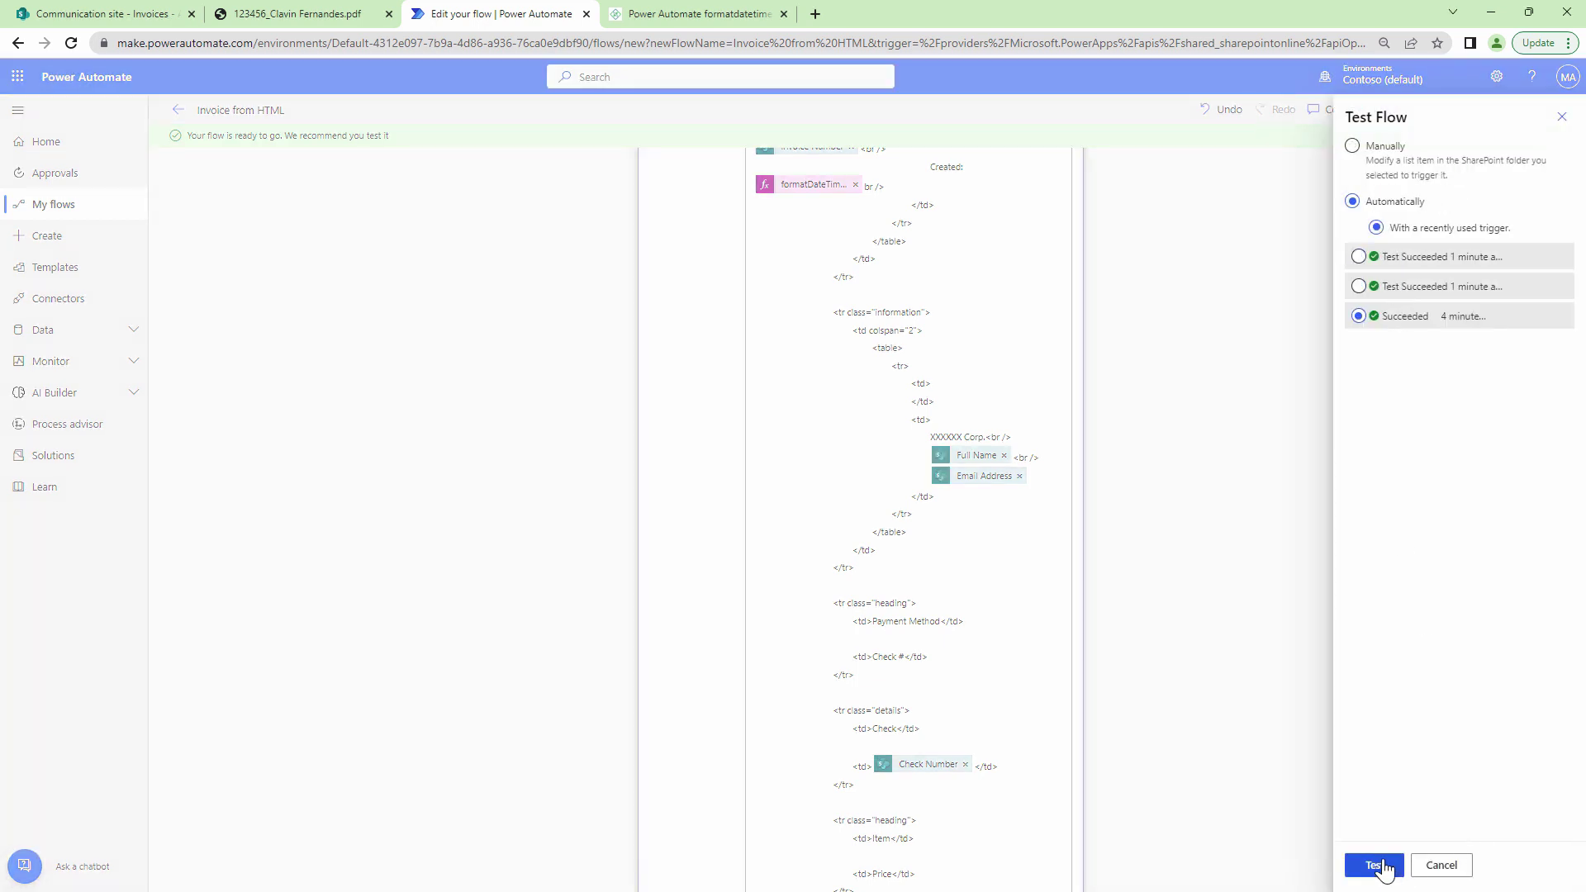
pyautogui.click(1374, 865)
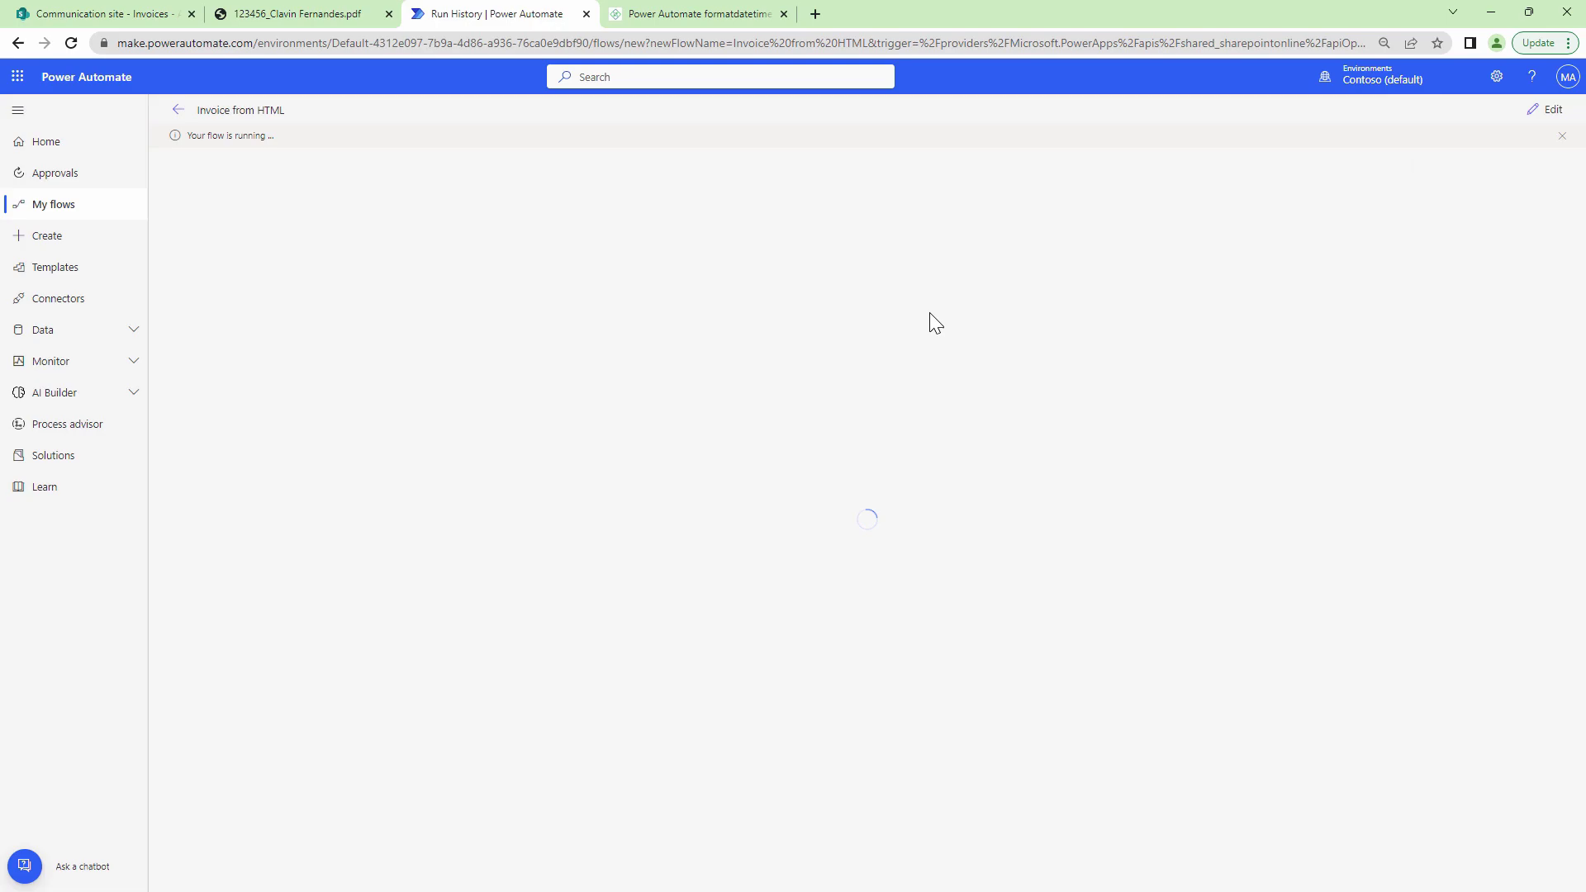
pyautogui.click(389, 14)
pyautogui.click(104, 14)
pyautogui.click(72, 43)
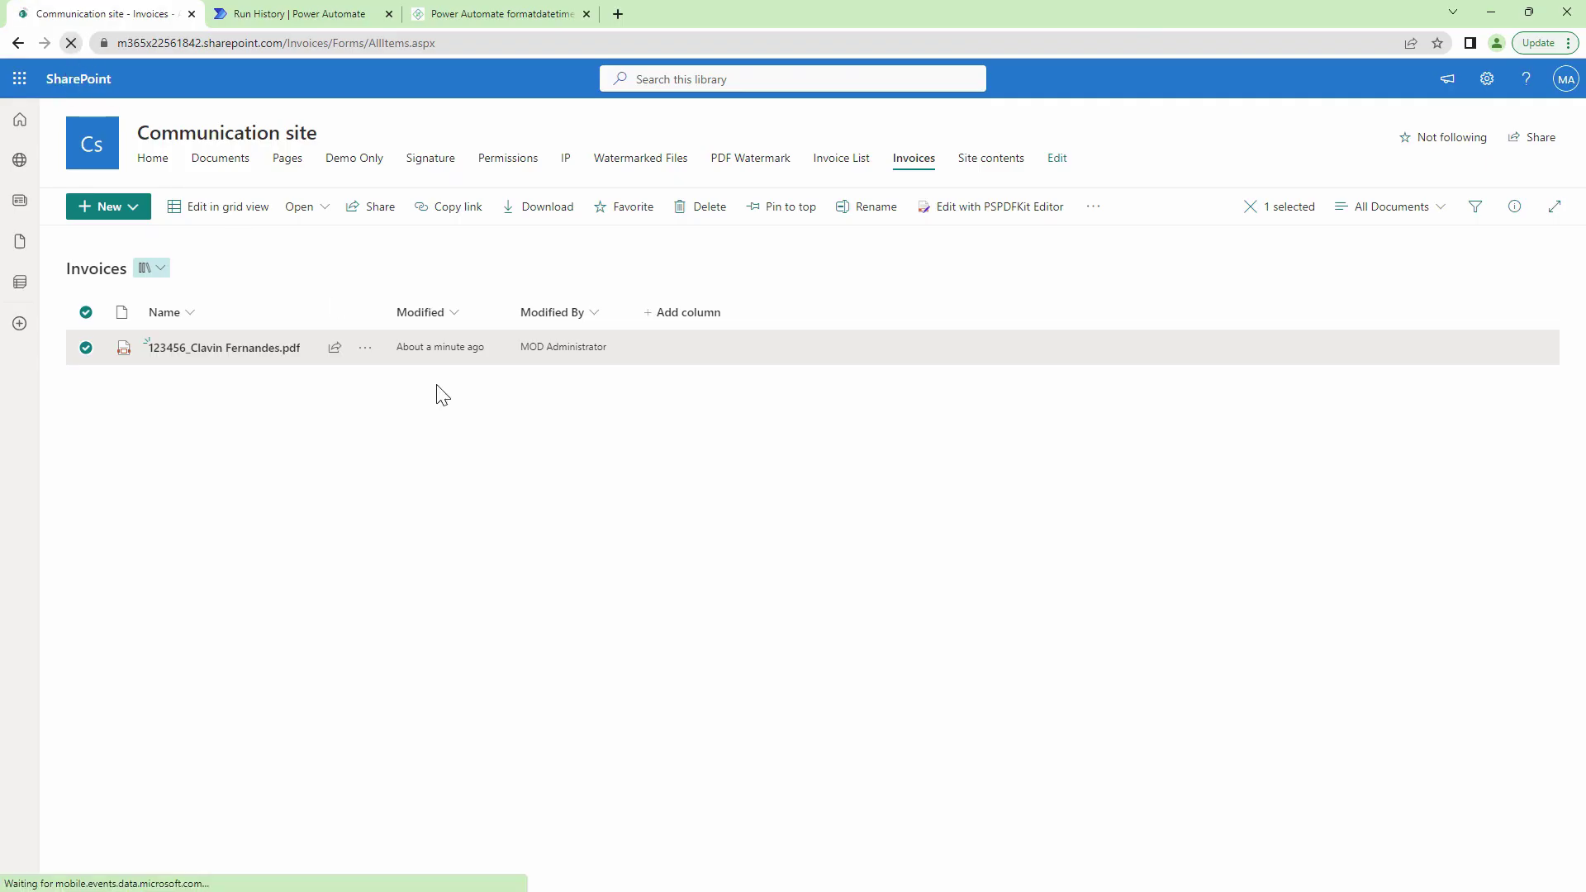
pyautogui.click(258, 348)
pyautogui.click(388, 14)
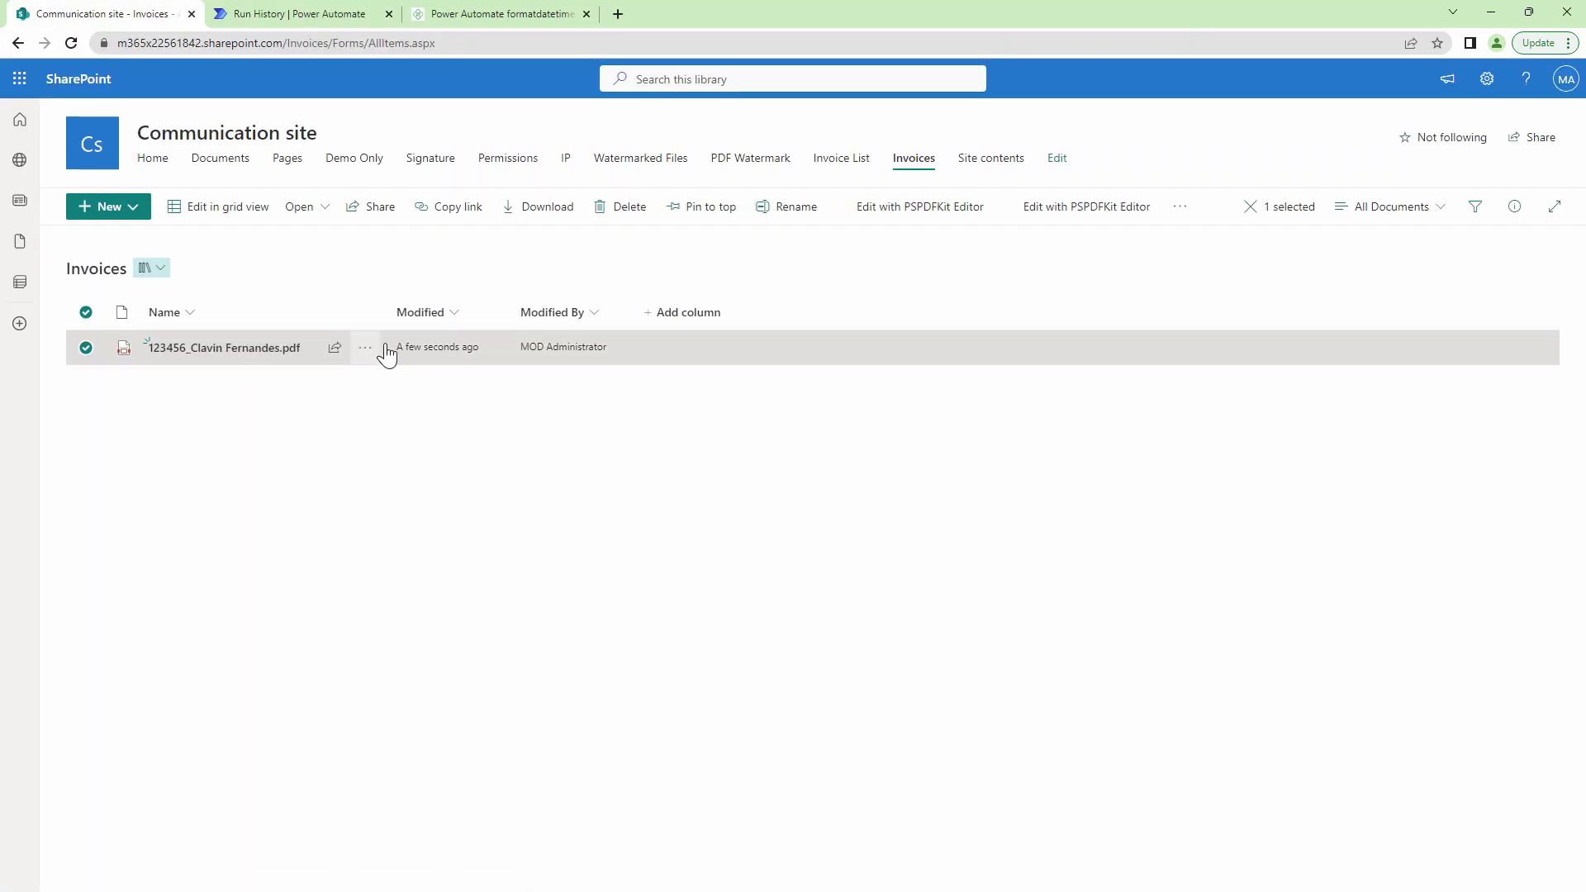
pyautogui.click(382, 355)
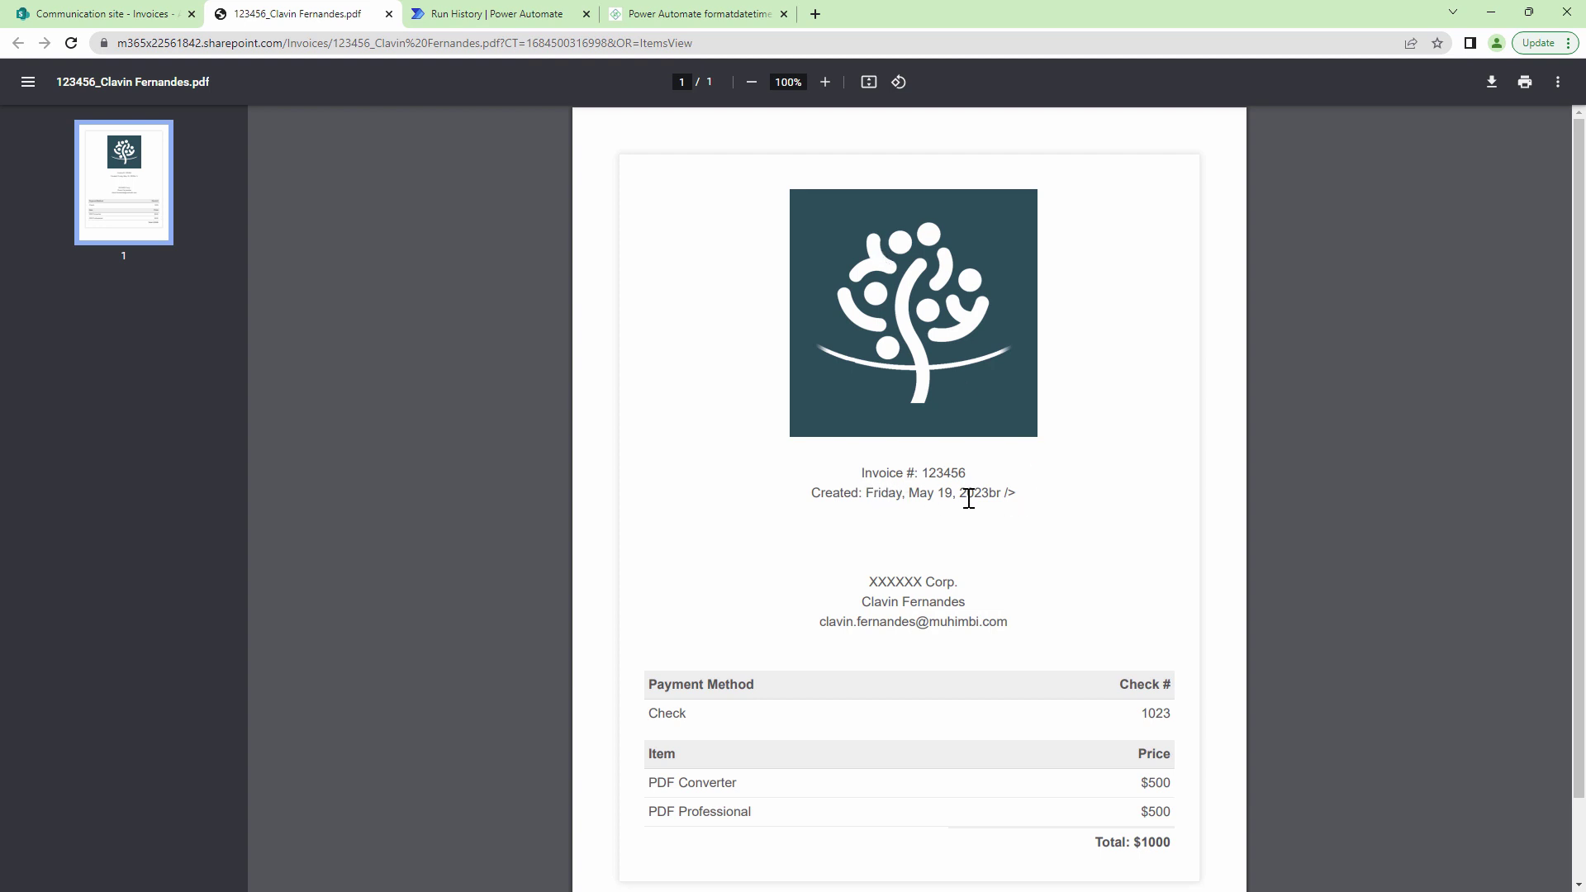
# Return to the flow's run history and reopen the flow for editing.
pyautogui.click(524, 14)
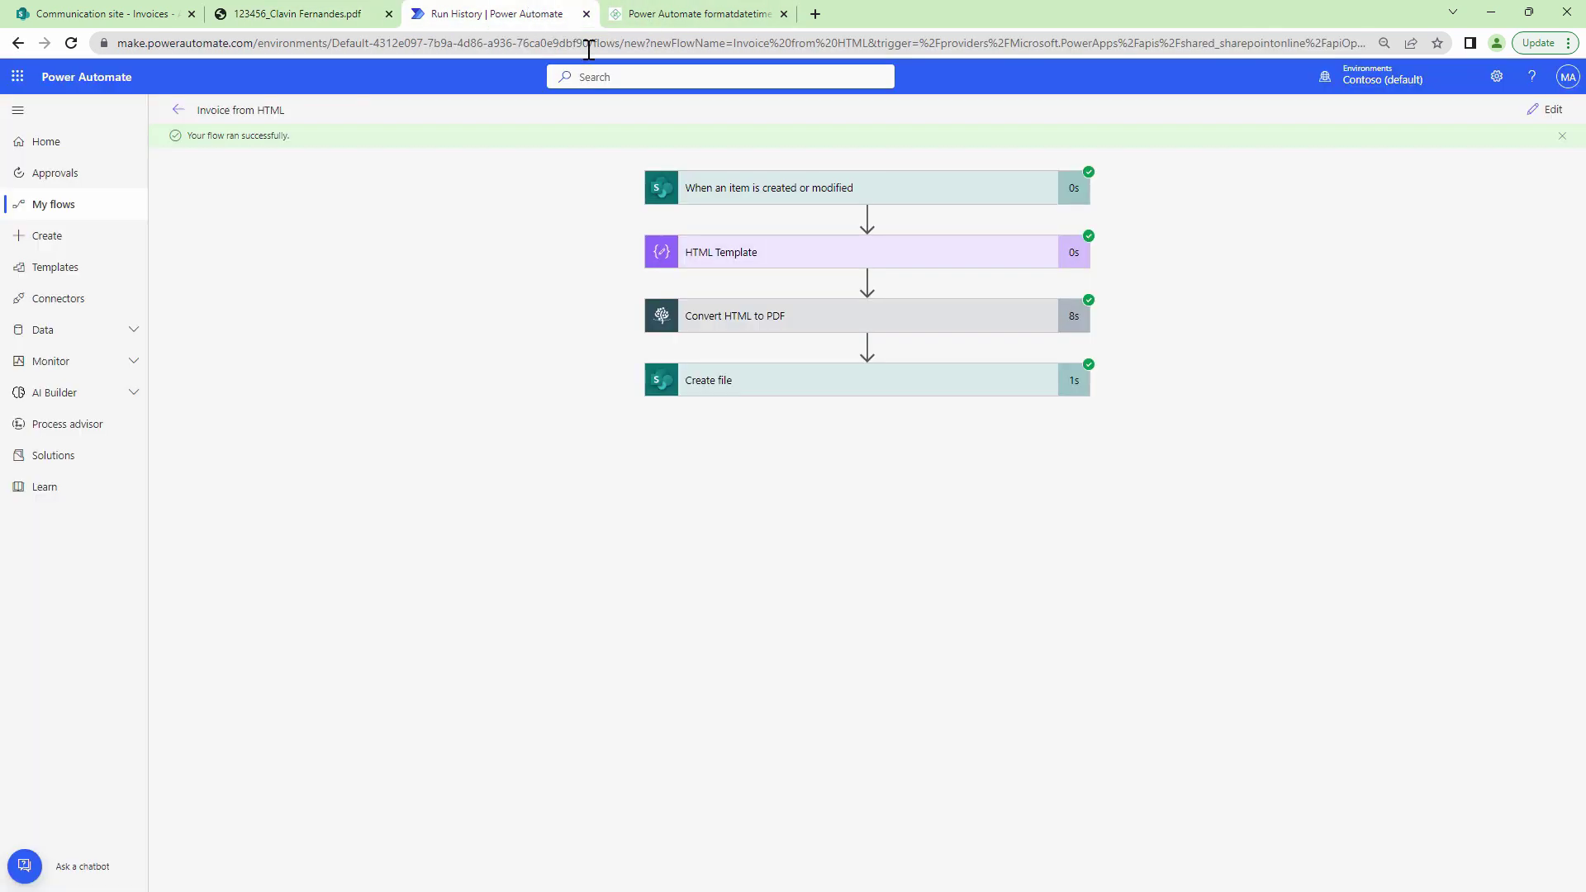
pyautogui.click(1547, 109)
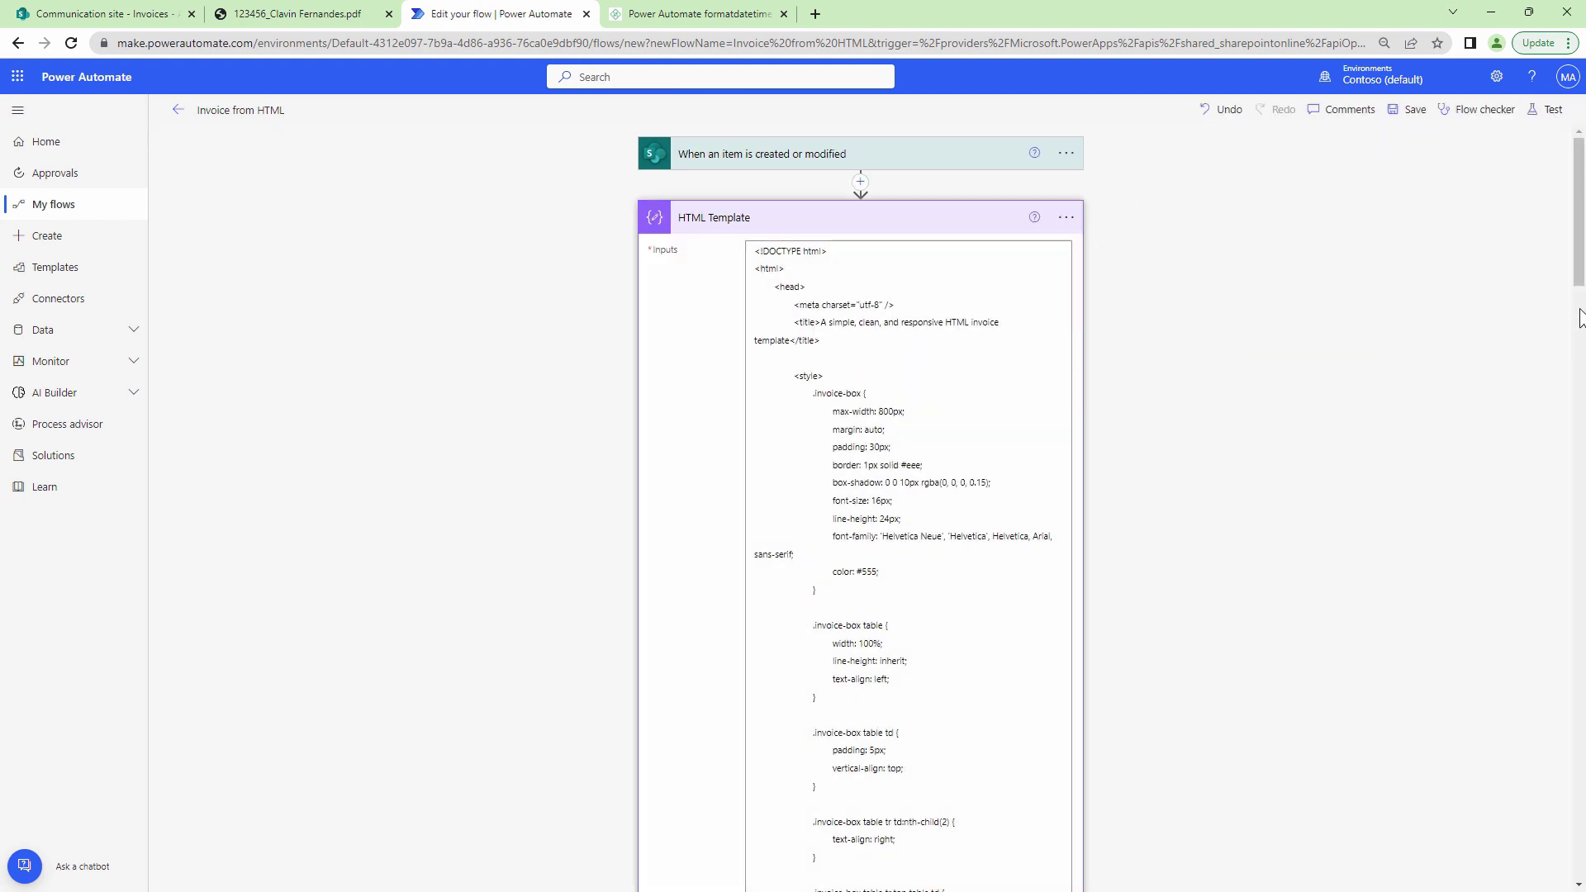
pyautogui.scroll(-20, 1580, 318)
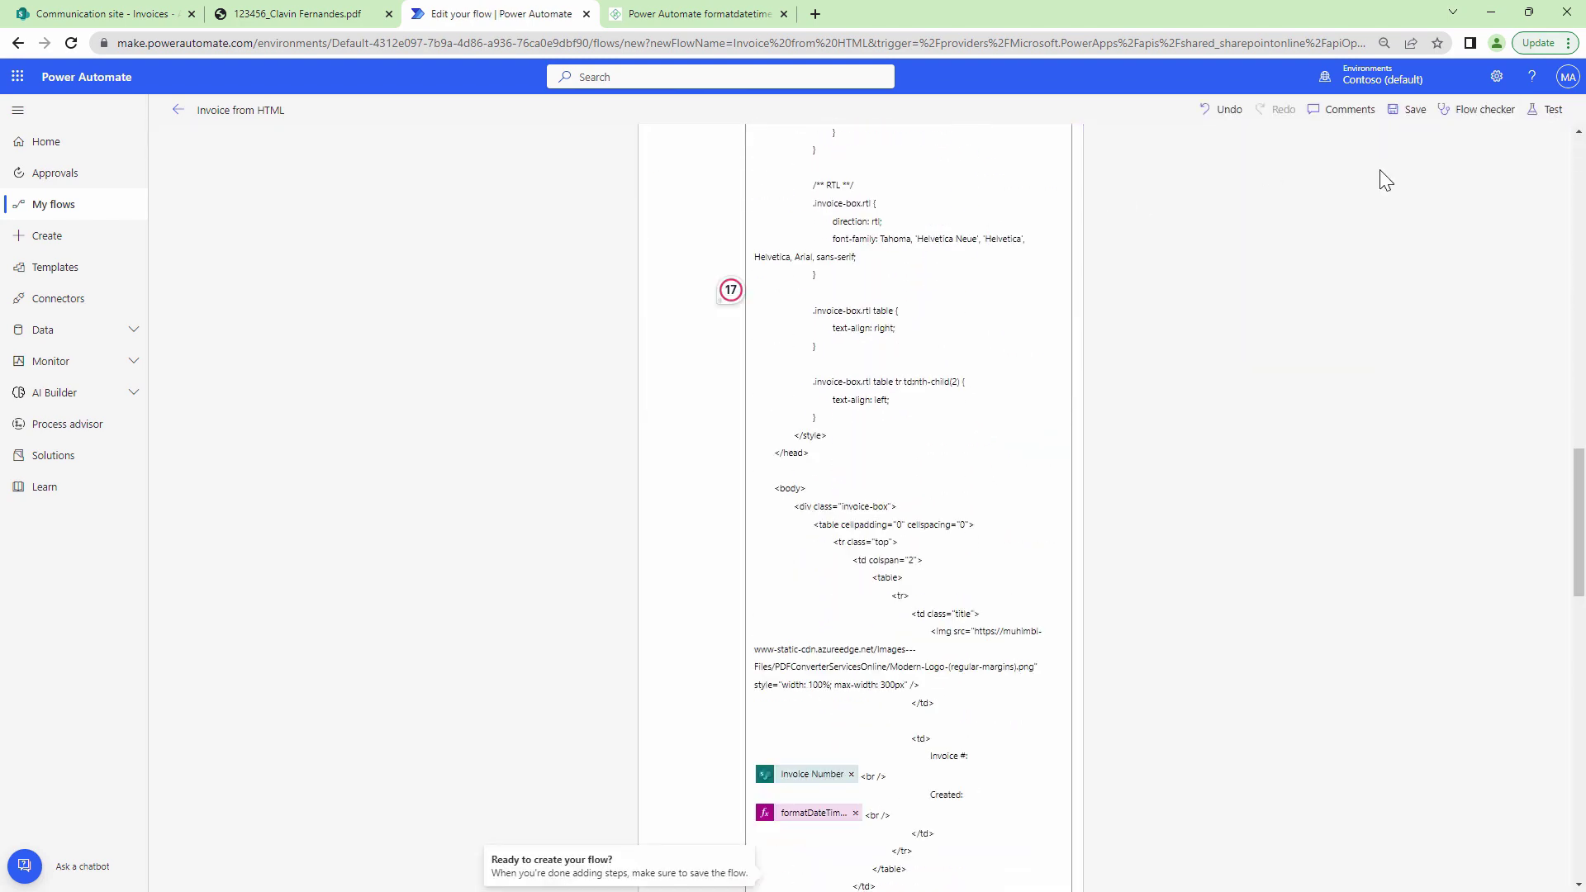